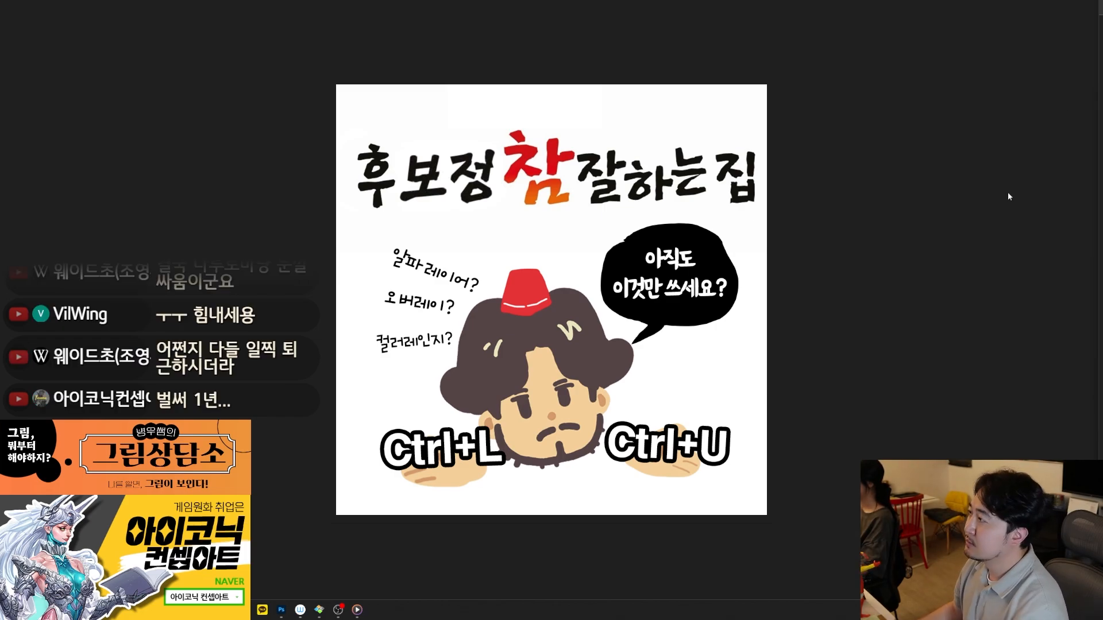
# - Switch to Photoshop, look through the three open illustrations, and return to the pink-haired character document
pyautogui.click(1089, 9)
pyautogui.click(281, 610)
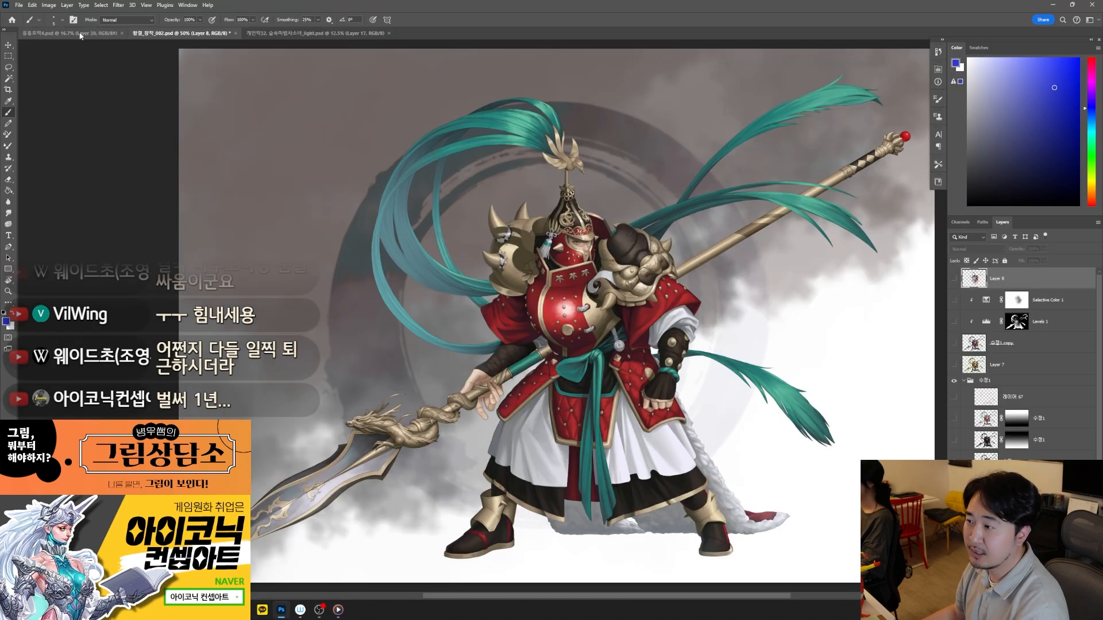
pyautogui.click(80, 34)
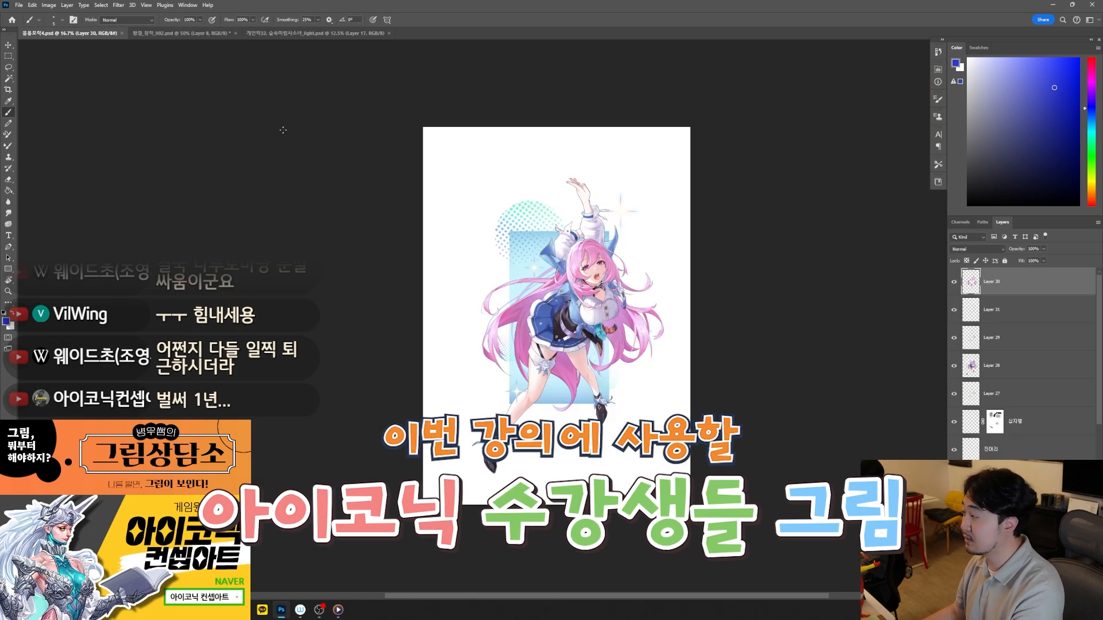
pyautogui.click(302, 33)
pyautogui.click(173, 34)
pyautogui.click(82, 33)
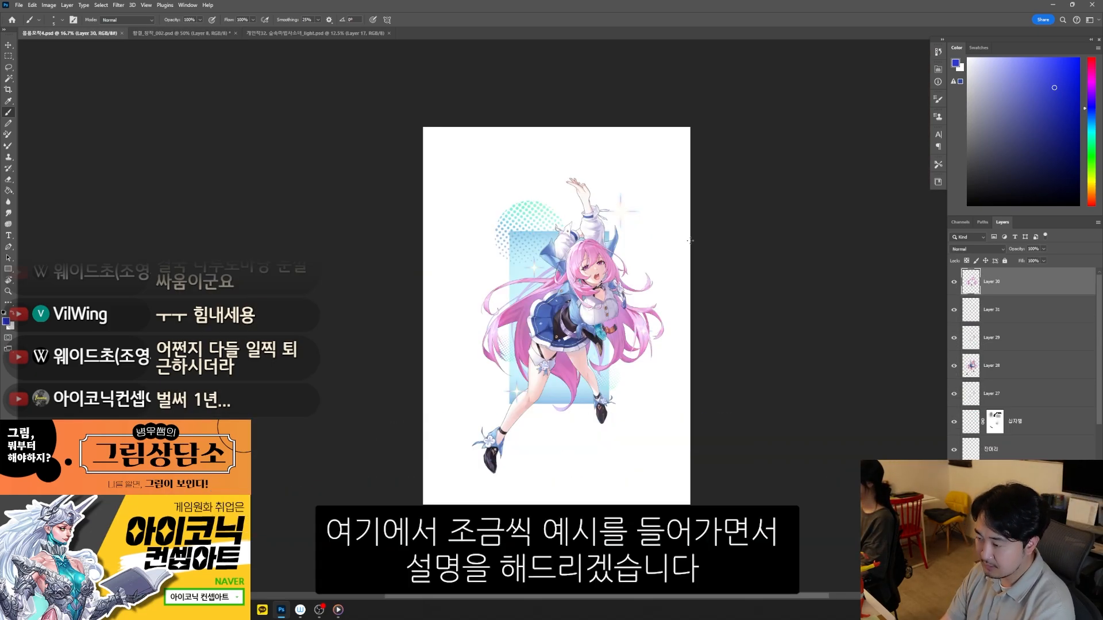
# - Examine the pink-haired character's full figure and overall distribution of dark, middle and light tones
pyautogui.scroll(2, 690, 240)
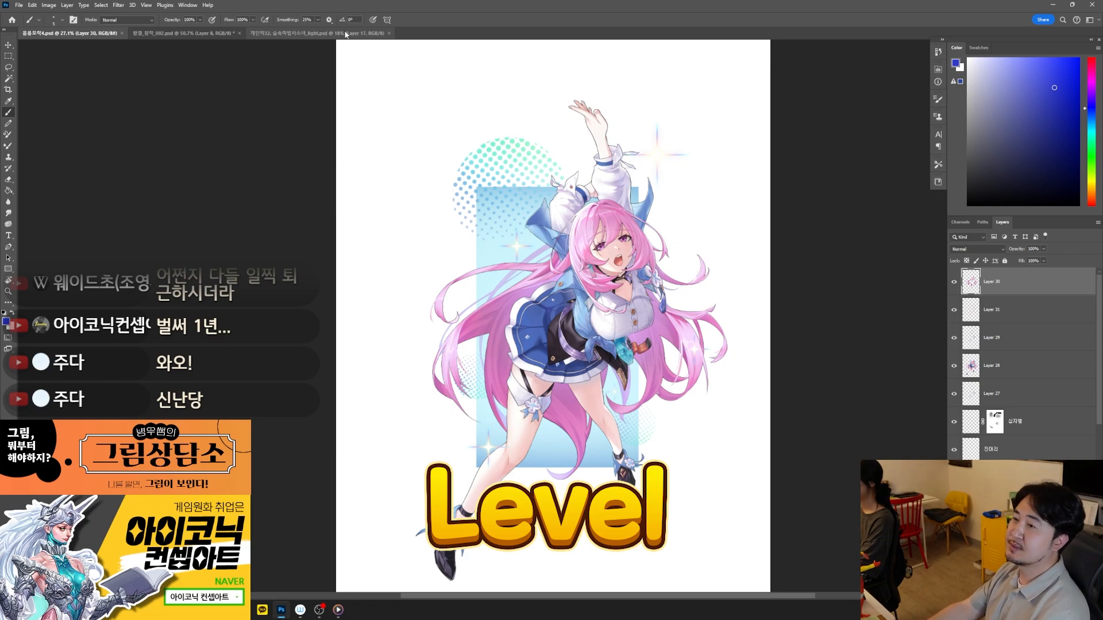
pyautogui.scroll(2, 571, 277)
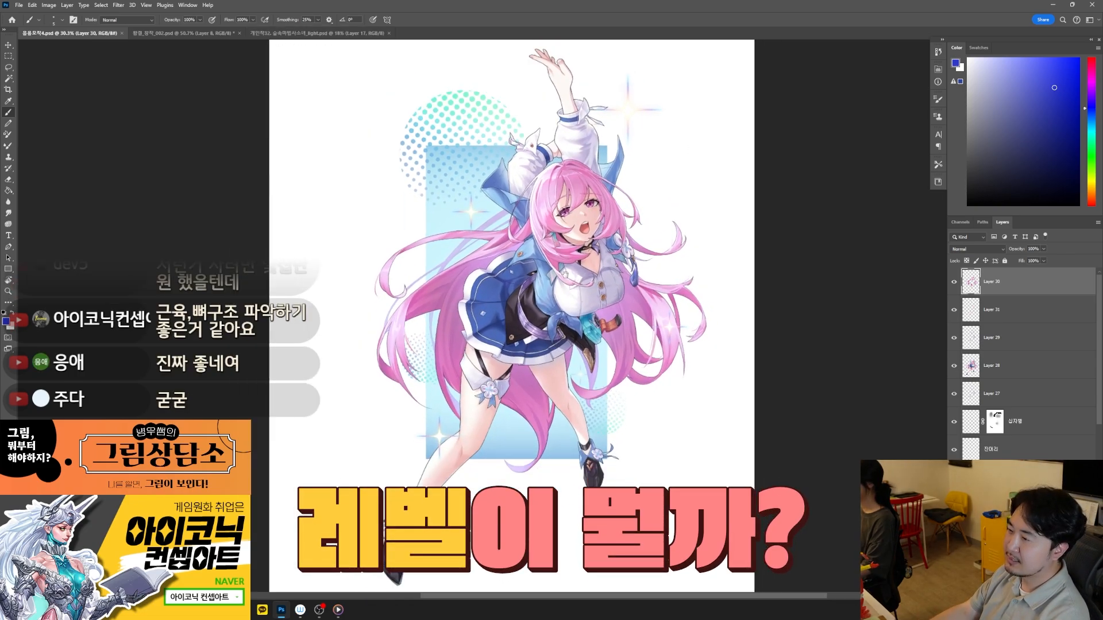
pyautogui.moveTo(571, 276); pyautogui.dragTo(590, 270)
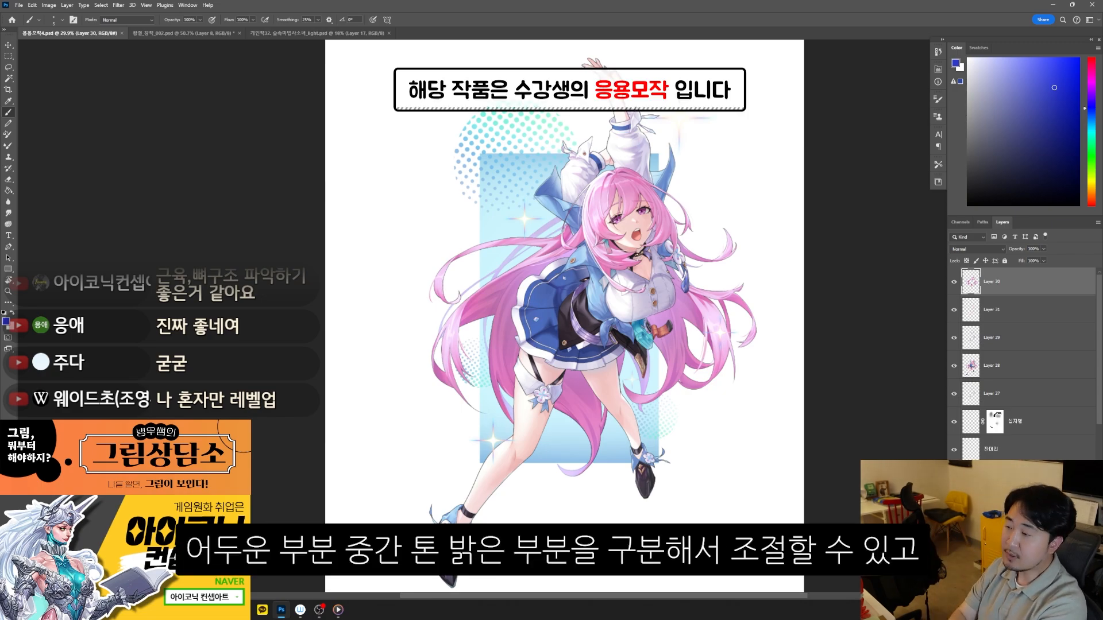
pyautogui.scroll(1, 573, 319)
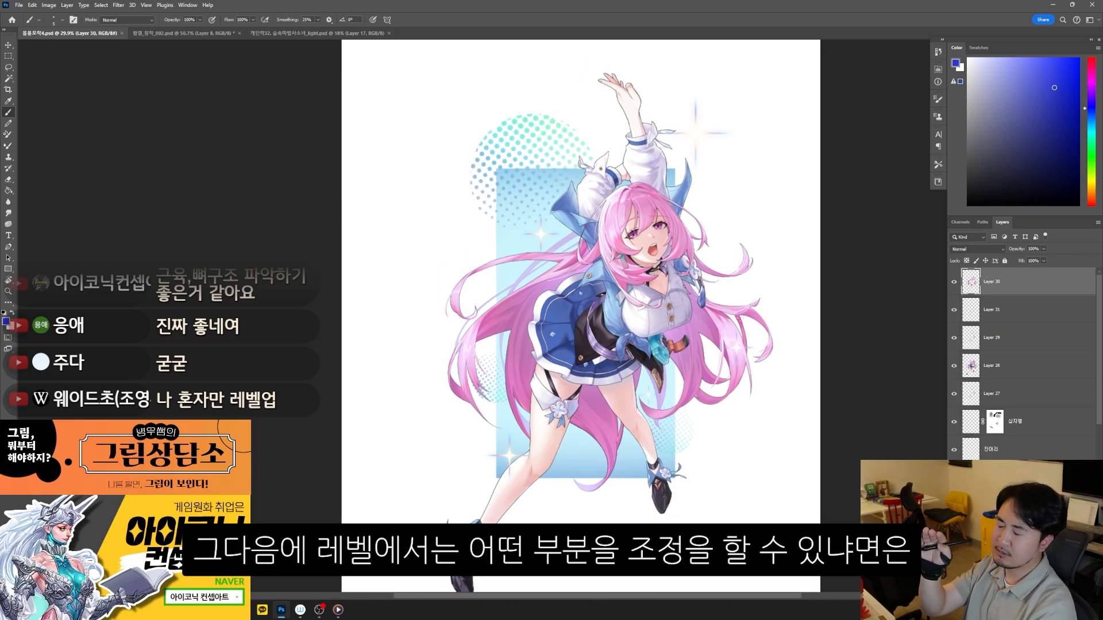
pyautogui.moveTo(658, 261); pyautogui.dragTo(659, 263)
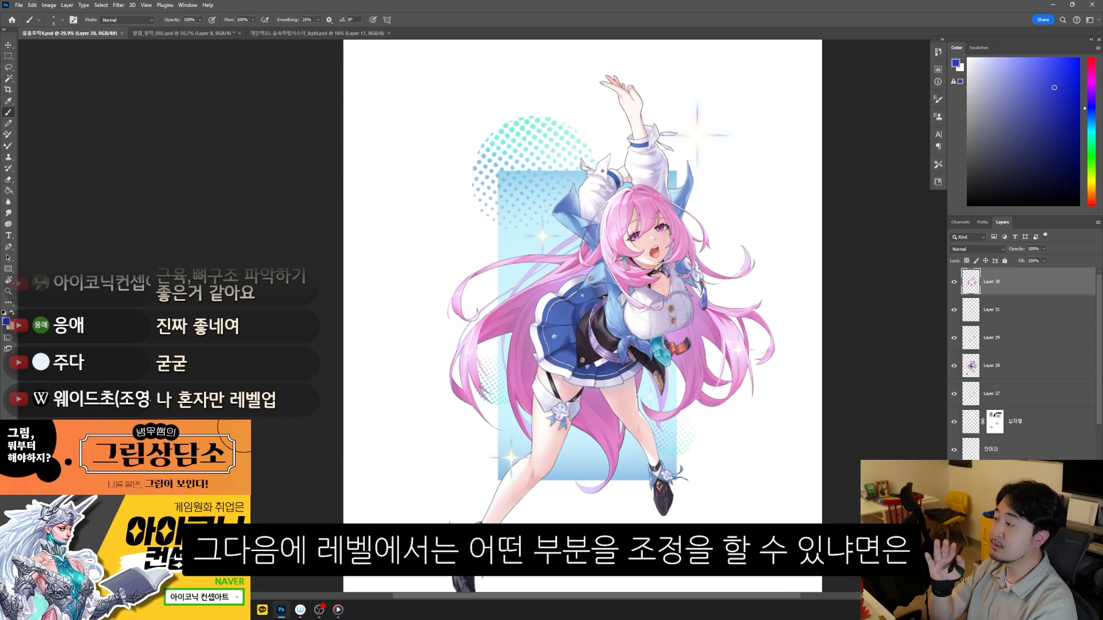
pyautogui.scroll(-1, 670, 282)
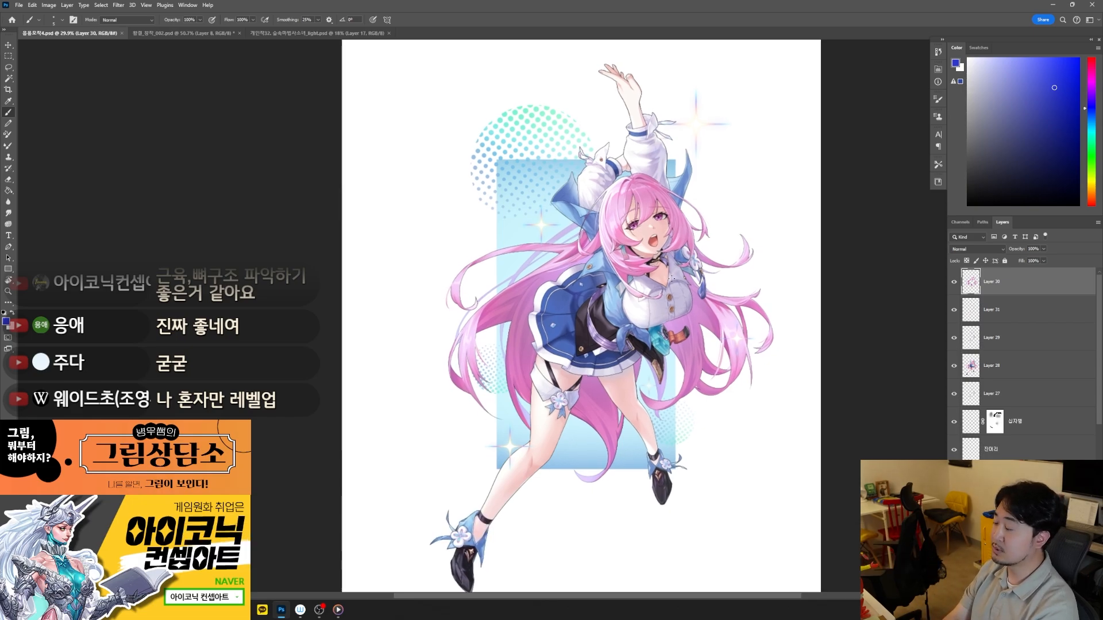
# - Try moving the flat midtone colour layer away from the finished character with Free Transform and selecting its white clothing areas
pyautogui.keyDown('alt'); pyautogui.scroll(1, 671, 279); pyautogui.keyUp('alt')
pyautogui.scroll(-2, 1022, 356)
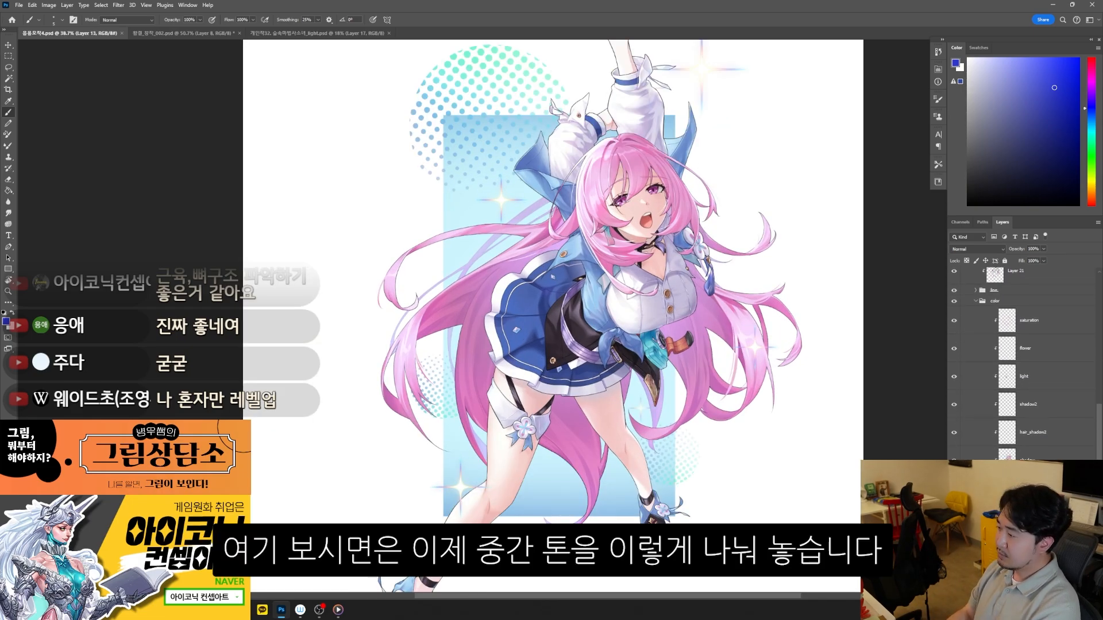
pyautogui.hotkey('ctrl', 't')
pyautogui.moveTo(661, 396); pyautogui.dragTo(526, 241)
pyautogui.keyDown('alt'); pyautogui.scroll(-2, 542, 253); pyautogui.keyUp('alt')
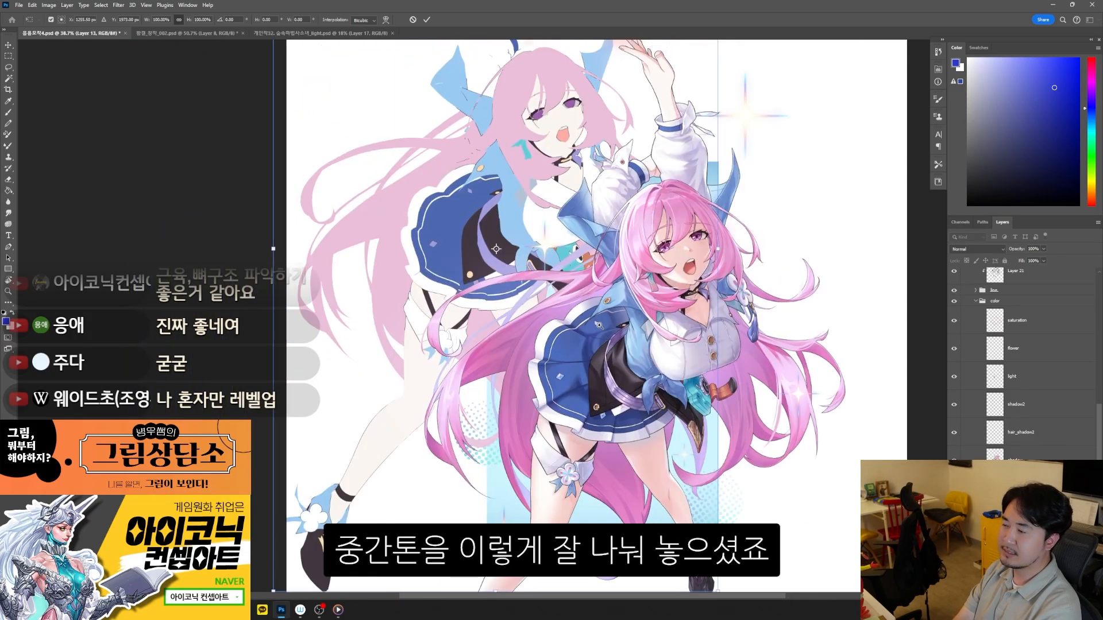
pyautogui.keyDown('alt'); pyautogui.scroll(-2, 542, 252); pyautogui.keyUp('alt')
pyautogui.keyDown('alt'); pyautogui.scroll(1, 586, 403); pyautogui.keyUp('alt')
pyautogui.moveTo(586, 425)
pyautogui.mouseDown()
pyautogui.moveTo(587, 233)
pyautogui.moveTo(639, 356)
pyautogui.moveTo(627, 340)
pyautogui.mouseUp()
pyautogui.press('Escape')
pyautogui.press('b')
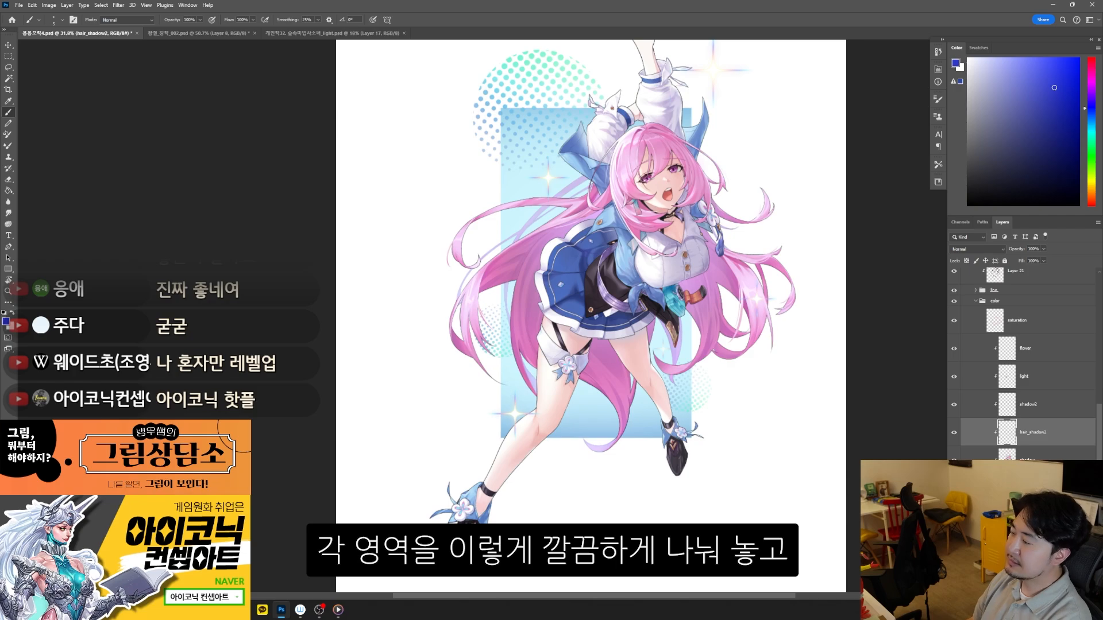
pyautogui.click(1034, 453)
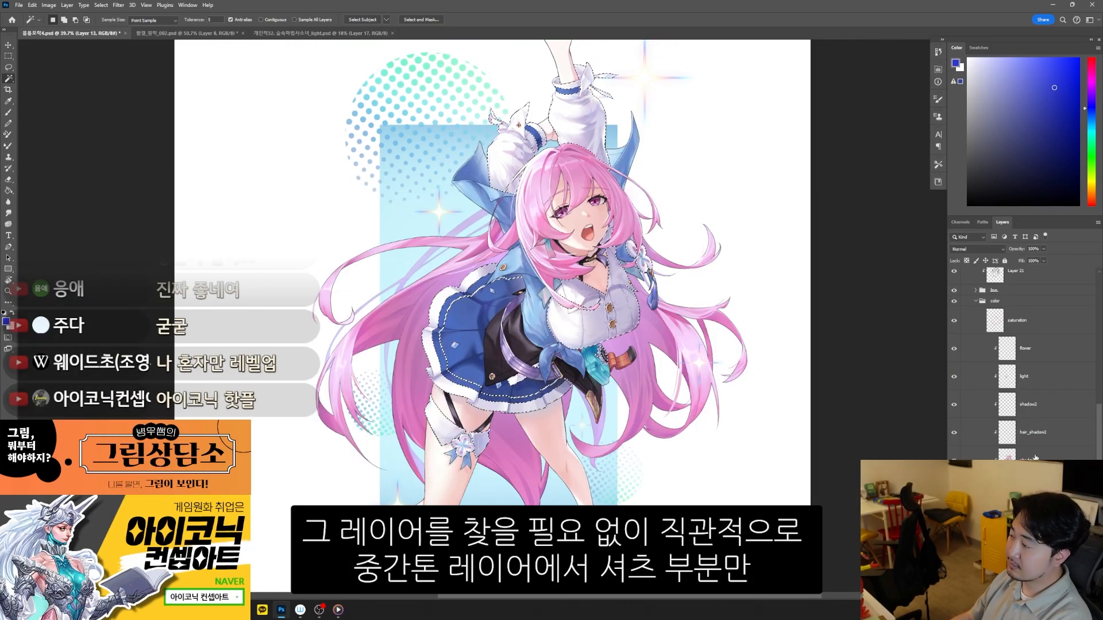
pyautogui.hotkey('ctrl', 'd')
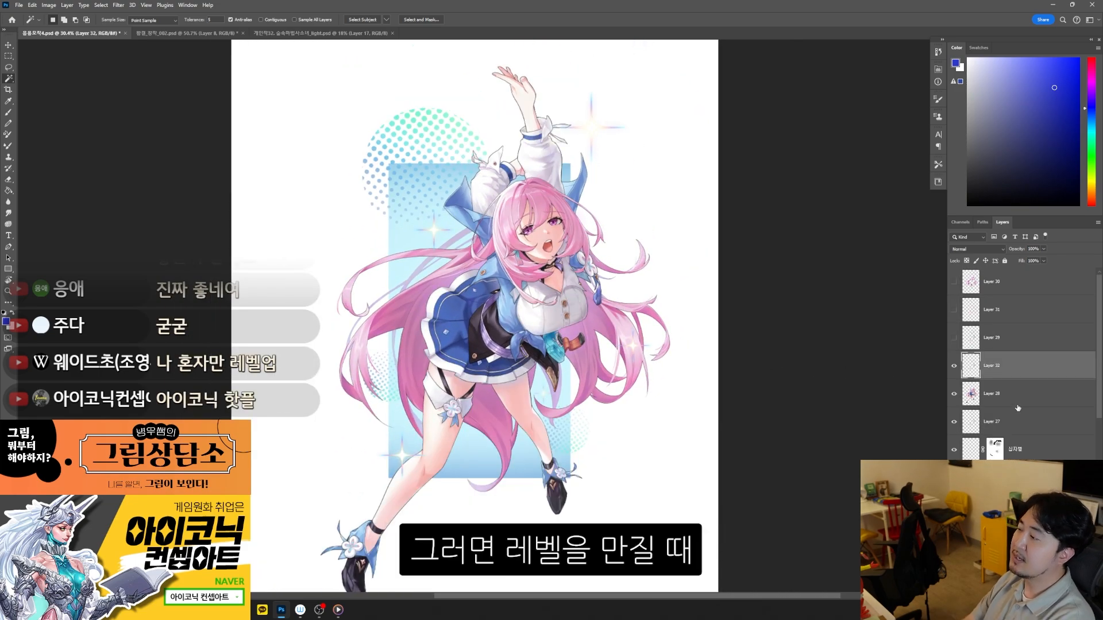
# - Load the outline of Layer 28 as a selection and paste a merged copy of the character above Layer 29
pyautogui.keyDown('ctrl'); pyautogui.click(971, 394); pyautogui.keyUp('ctrl')
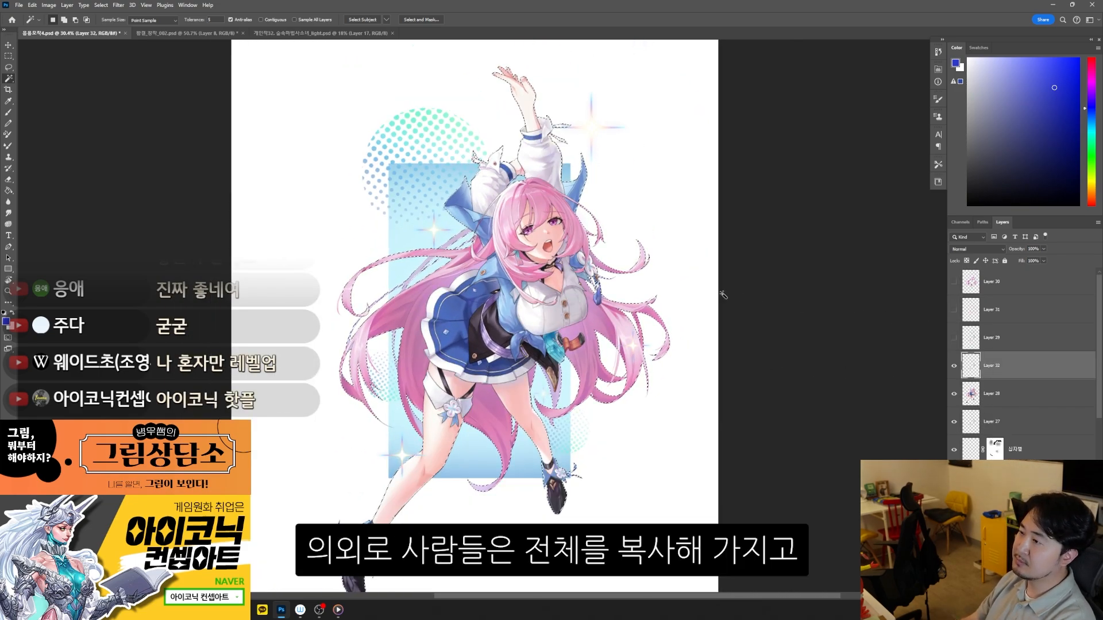
pyautogui.click(1017, 338)
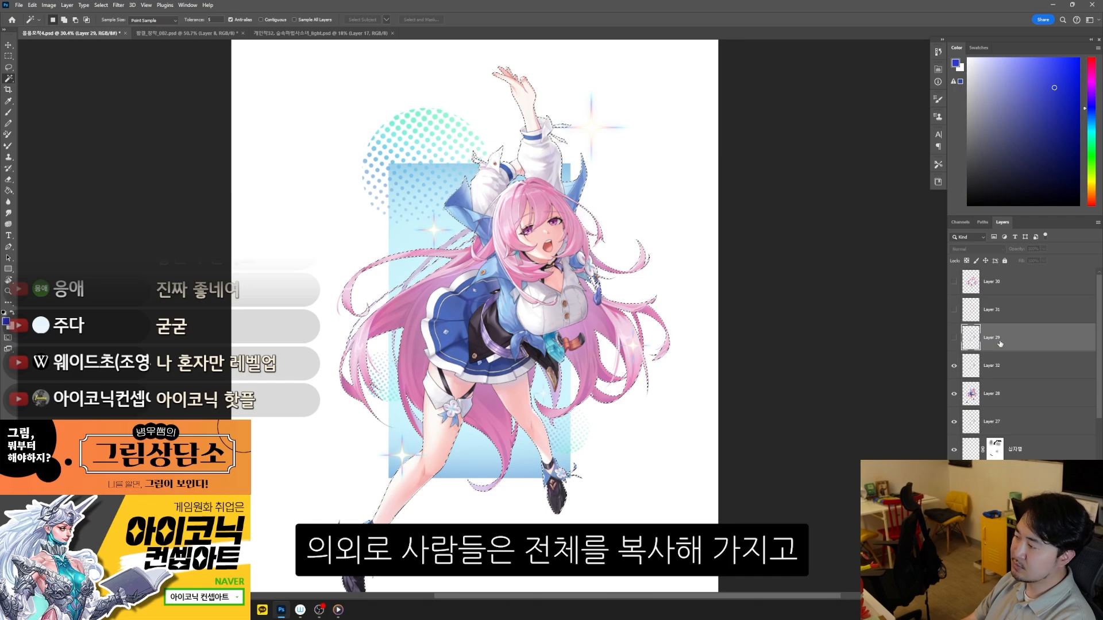
pyautogui.hotkey('ctrl', 'shift', 'c')
pyautogui.hotkey('ctrl', 'v')
# - Try a Levels adjustment on the pasted character copy with shadow input 18, midtone 0.91 and highlight input 248
pyautogui.hotkey('ctrl', 'l')
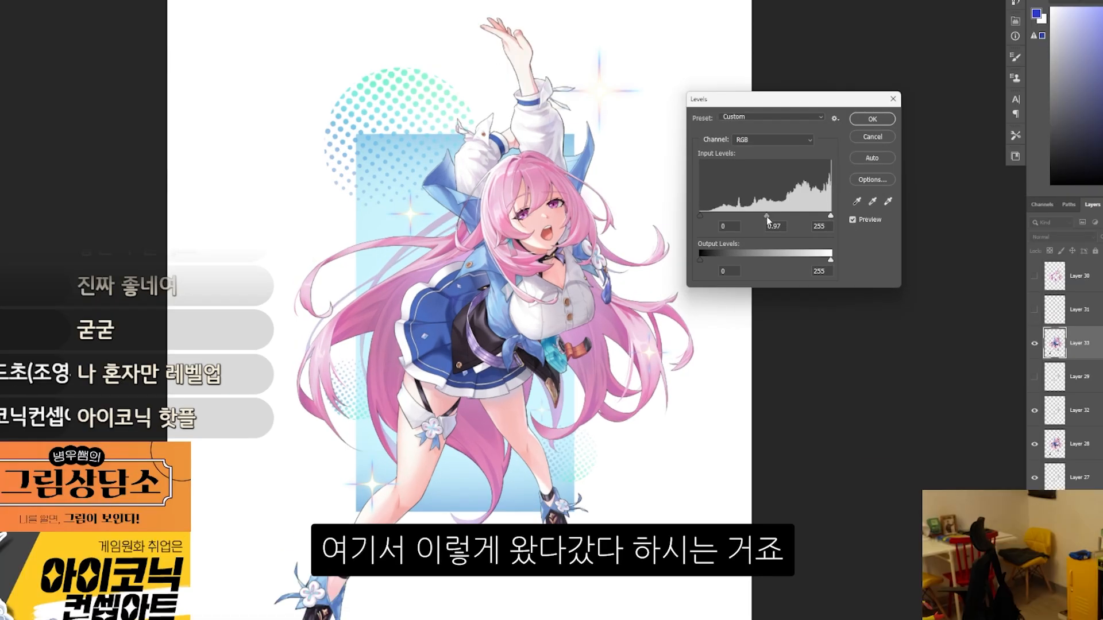
pyautogui.moveTo(768, 229); pyautogui.dragTo(827, 217)
pyautogui.moveTo(700, 216); pyautogui.dragTo(708, 217)
pyautogui.moveTo(780, 216); pyautogui.dragTo(730, 227)
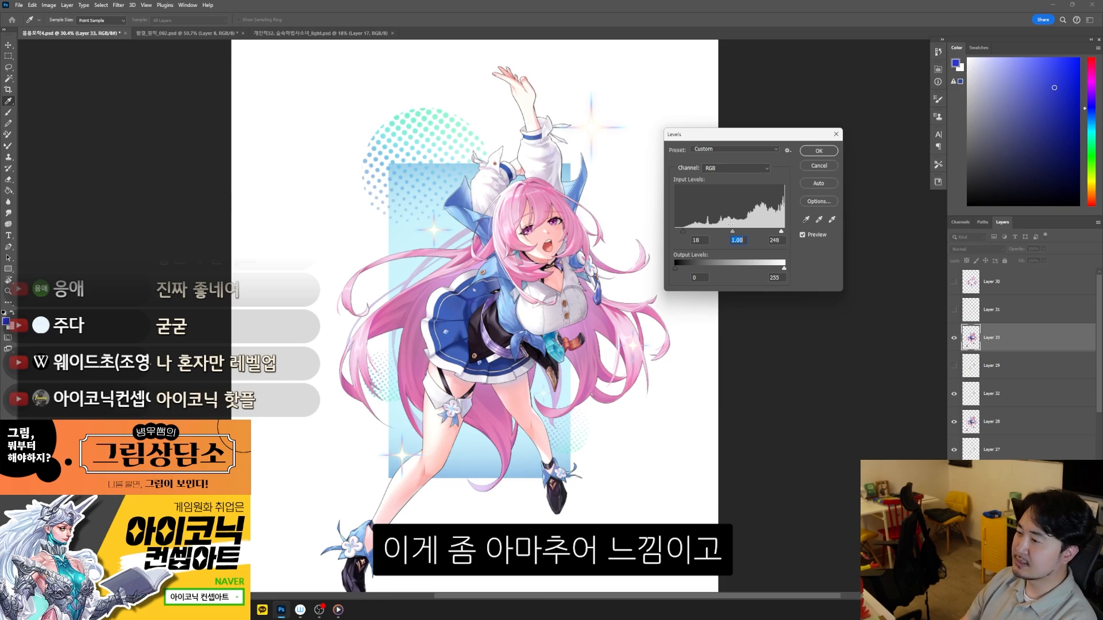
pyautogui.moveTo(731, 229); pyautogui.dragTo(735, 232)
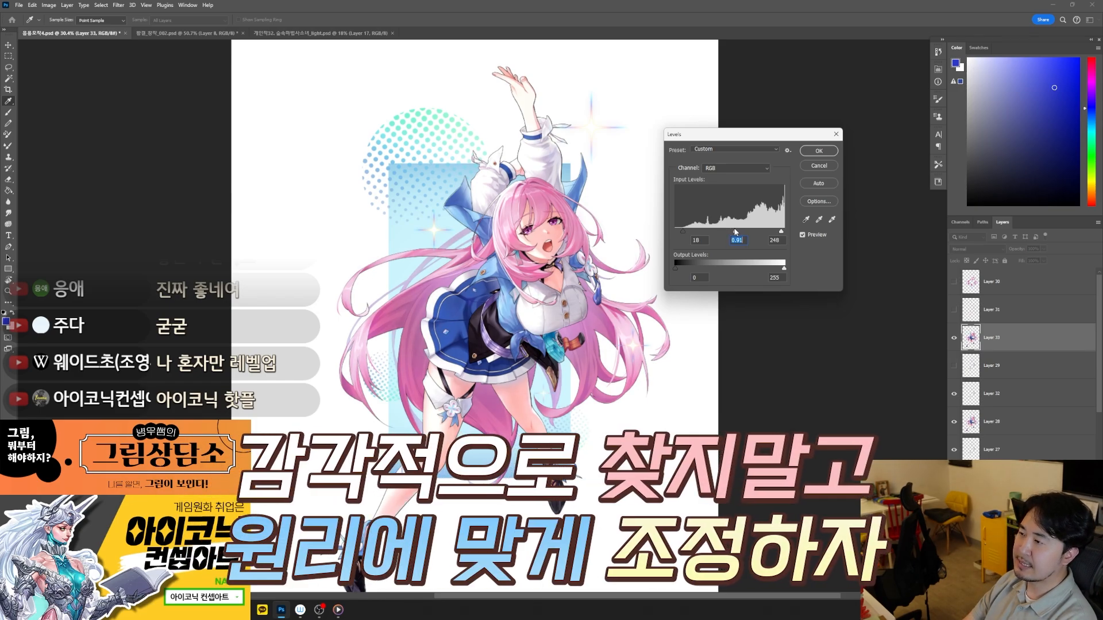
# - Reset the Levels inputs to 0 for shadows, 1 for midtones and 255 for highlights
pyautogui.doubleClick(734, 239)
pyautogui.write('1')
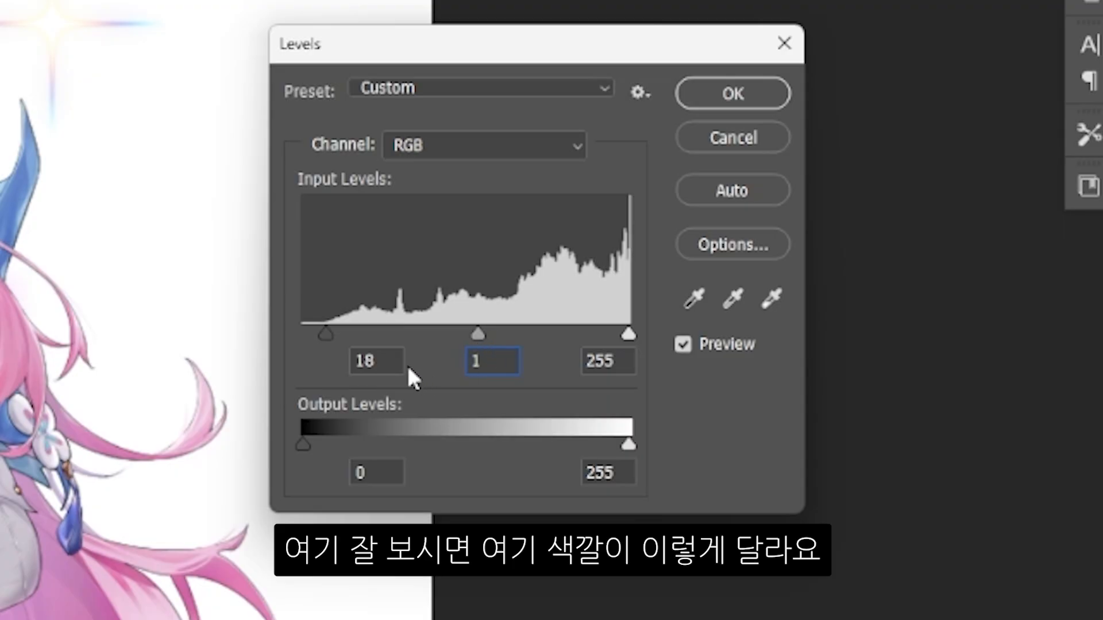
pyautogui.moveTo(712, 244); pyautogui.dragTo(682, 240)
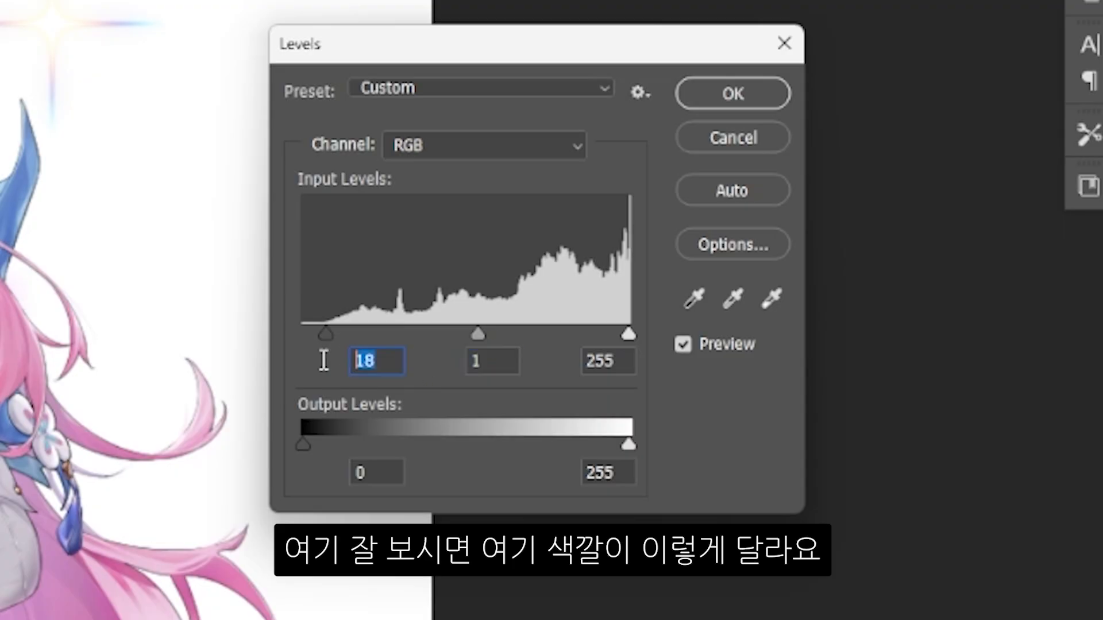
pyautogui.write('0')
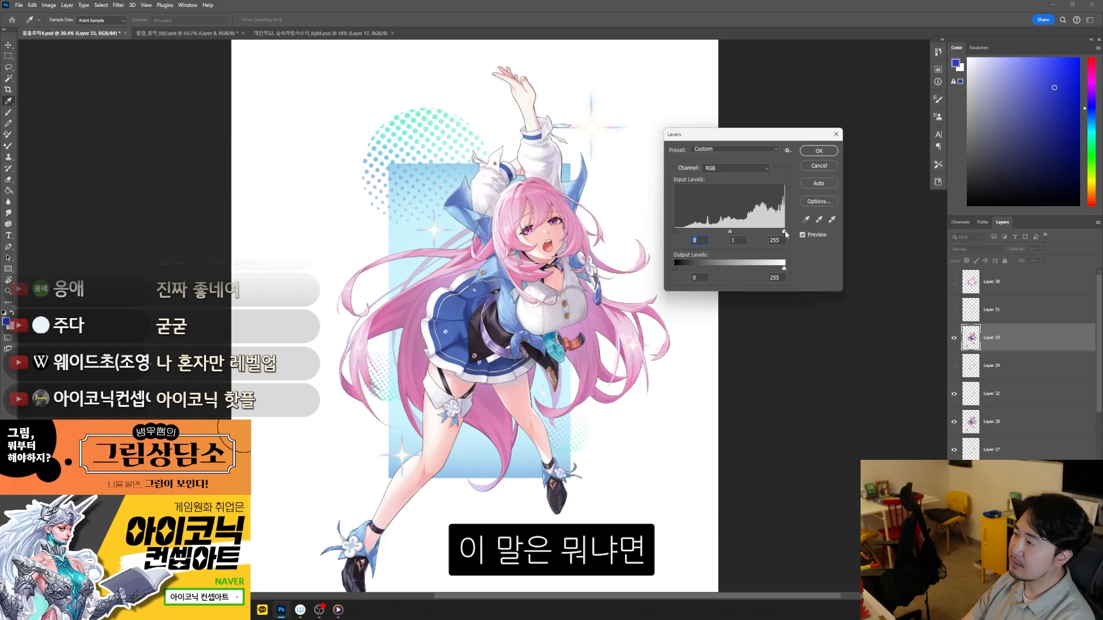
# - Try Levels with the highlight input at 235 and the midtone at 0.89, and discard the adjustment
pyautogui.moveTo(722, 368); pyautogui.dragTo(666, 380)
pyautogui.moveTo(772, 234); pyautogui.dragTo(781, 231)
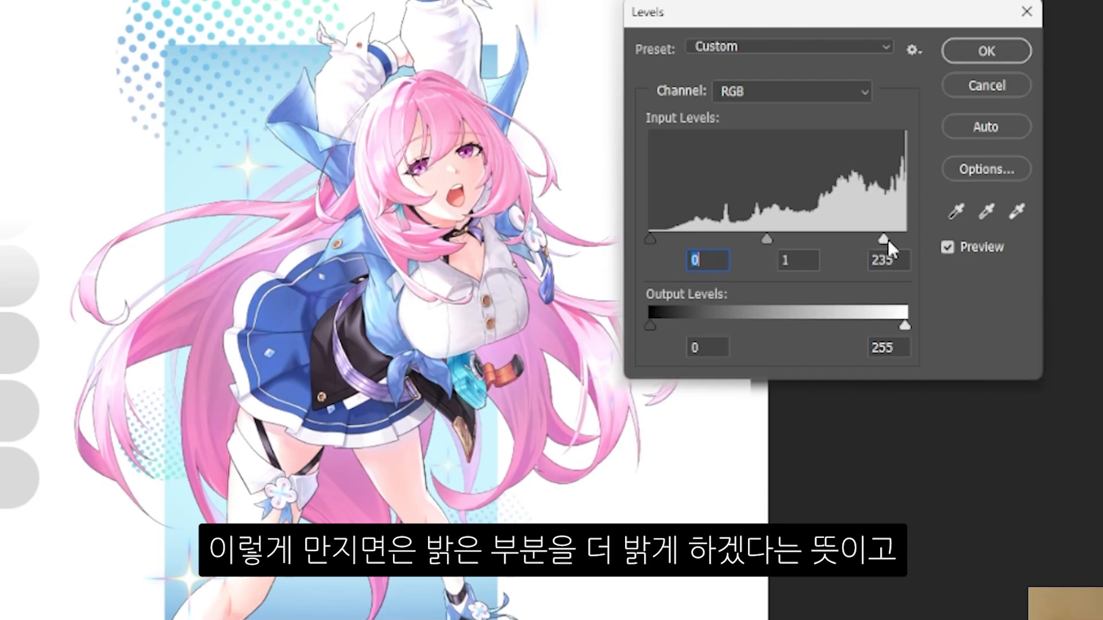
pyautogui.moveTo(906, 239); pyautogui.dragTo(930, 241)
pyautogui.moveTo(777, 238)
pyautogui.mouseDown()
pyautogui.moveTo(822, 236)
pyautogui.moveTo(763, 239)
pyautogui.moveTo(796, 237)
pyautogui.mouseUp()
pyautogui.moveTo(651, 239)
pyautogui.mouseDown()
pyautogui.moveTo(689, 239)
pyautogui.moveTo(648, 236)
pyautogui.mouseUp()
pyautogui.moveTo(525, 335); pyautogui.dragTo(510, 335)
pyautogui.click(510, 336)
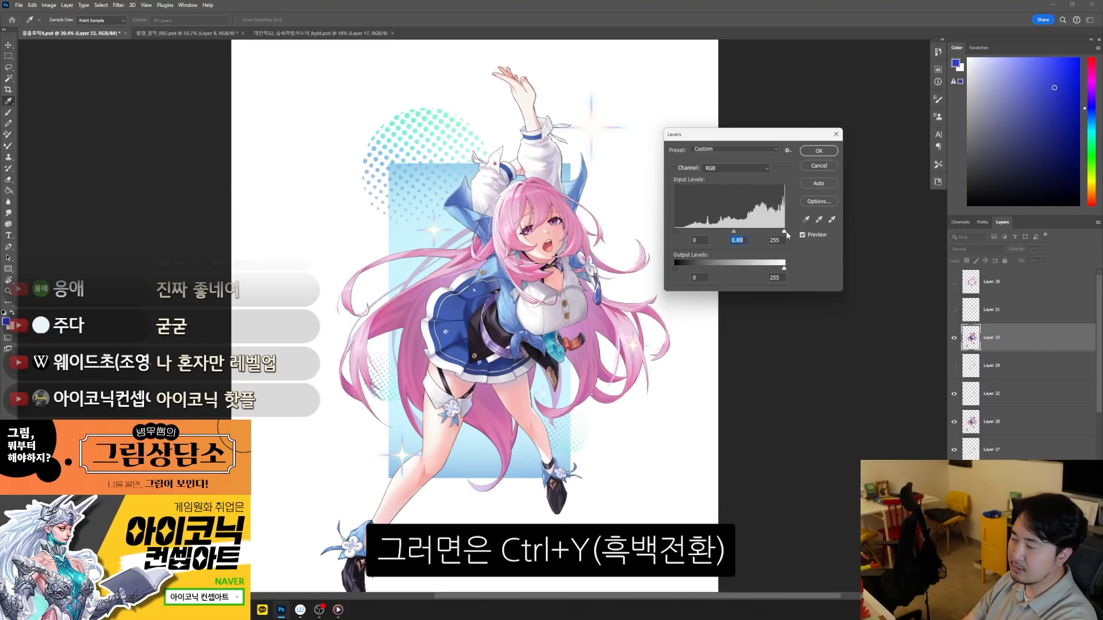
pyautogui.press('Escape')
# - Turn on the proof colour preview and set its custom proof condition to simulate Dot Gain 20%
pyautogui.hotkey('ctrl', 'y')
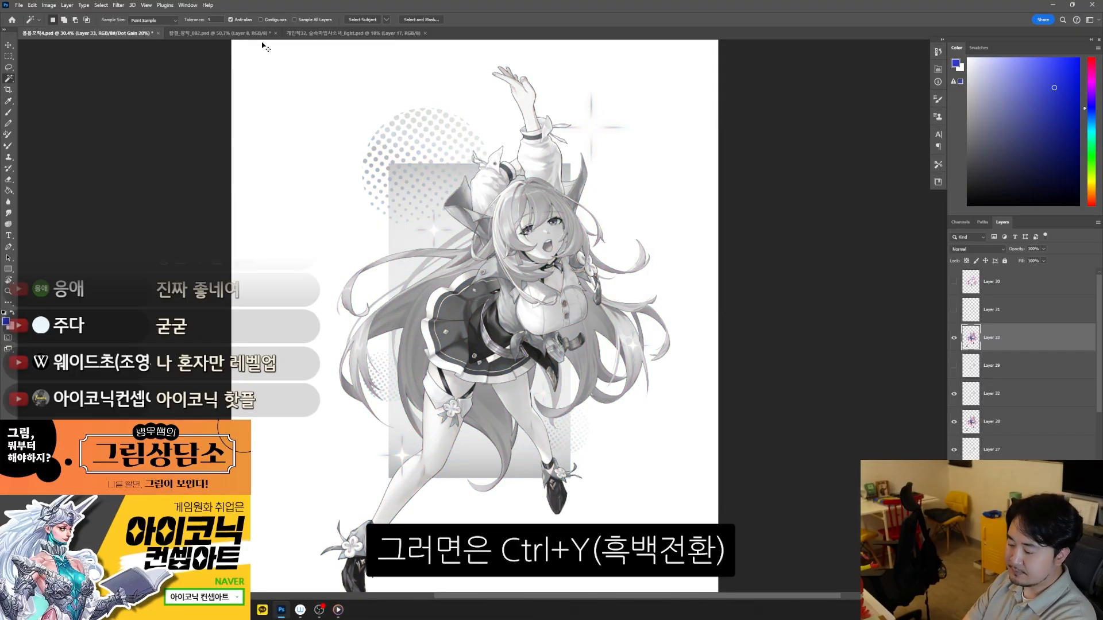
pyautogui.click(146, 5)
pyautogui.moveTo(165, 16)
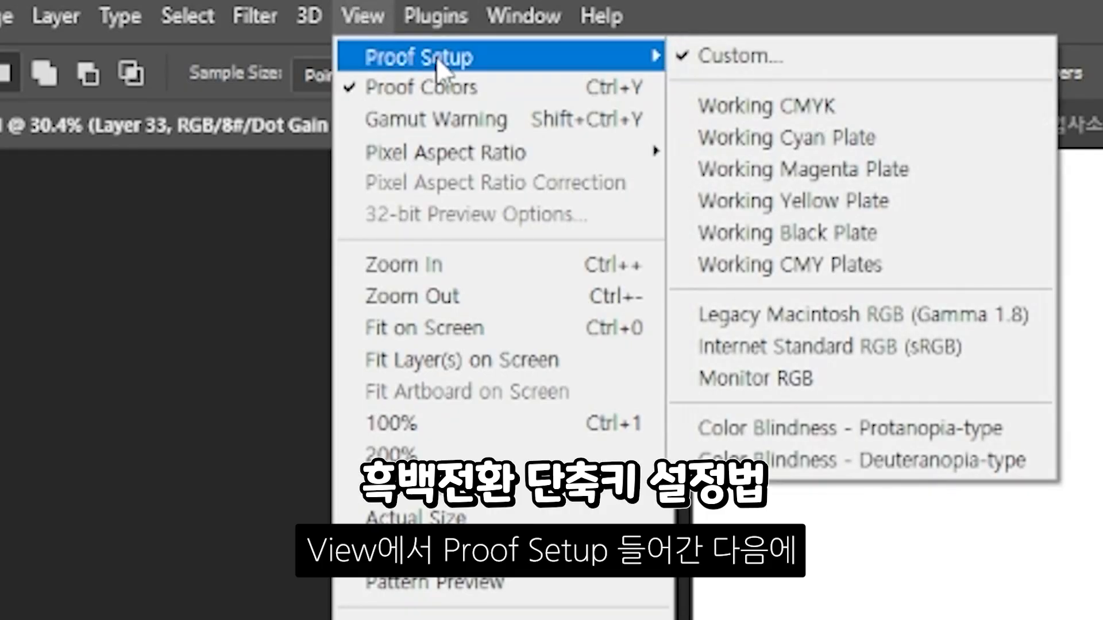
pyautogui.click(740, 56)
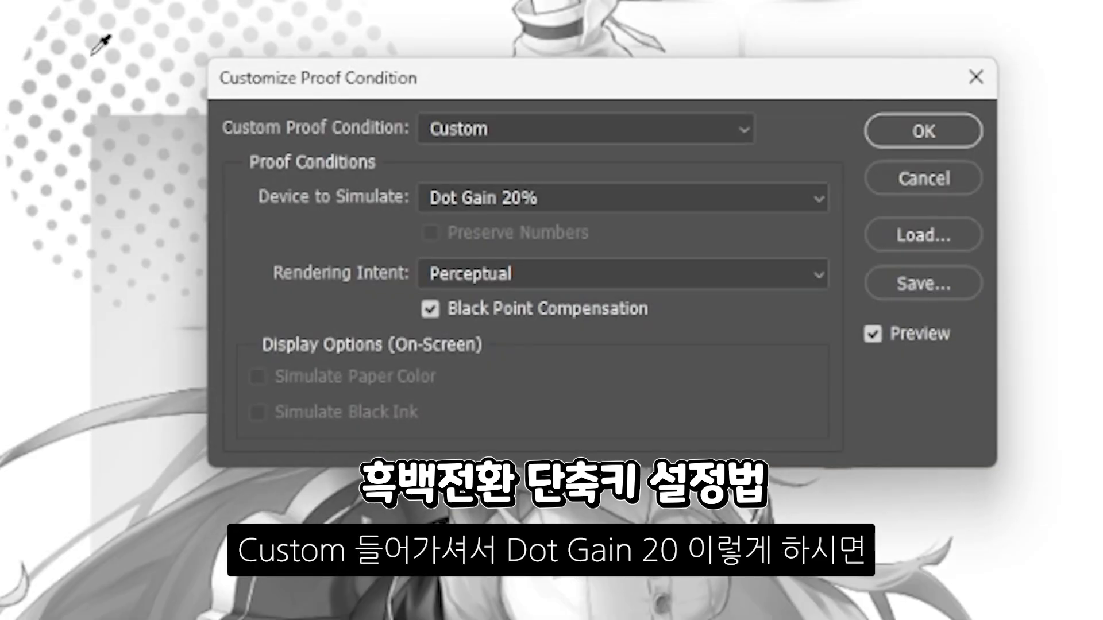
pyautogui.click(561, 208)
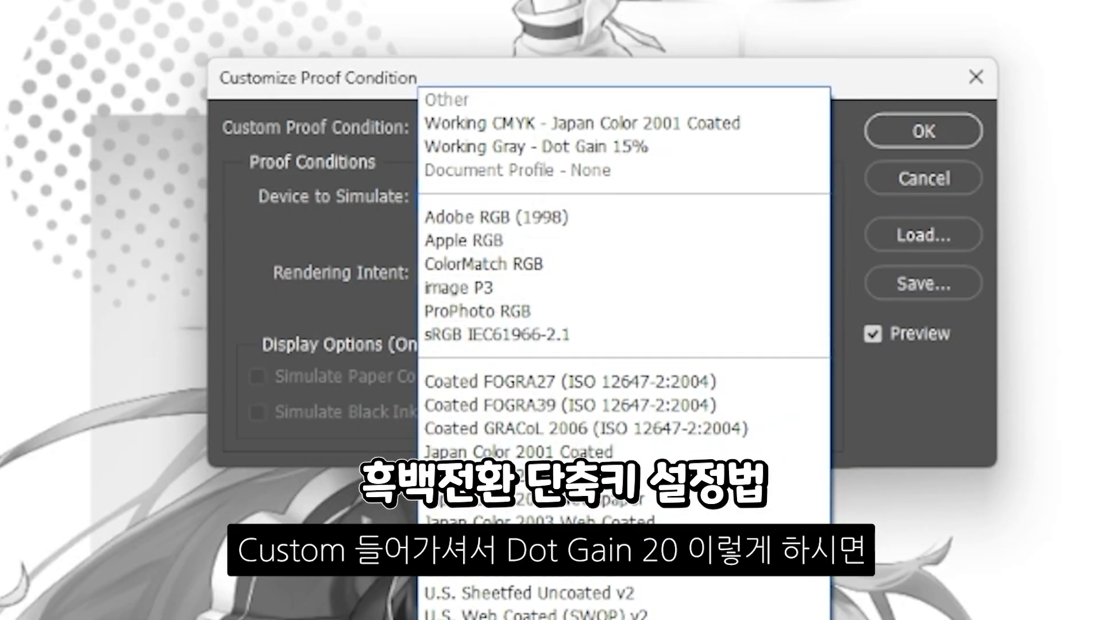
pyautogui.click(352, 389)
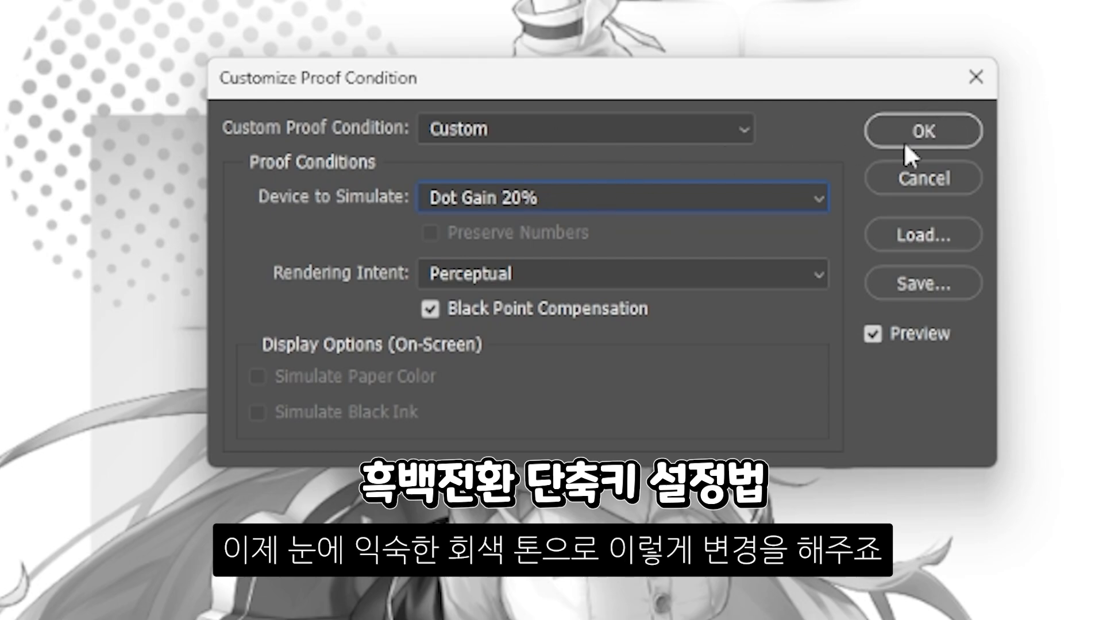
pyautogui.click(936, 133)
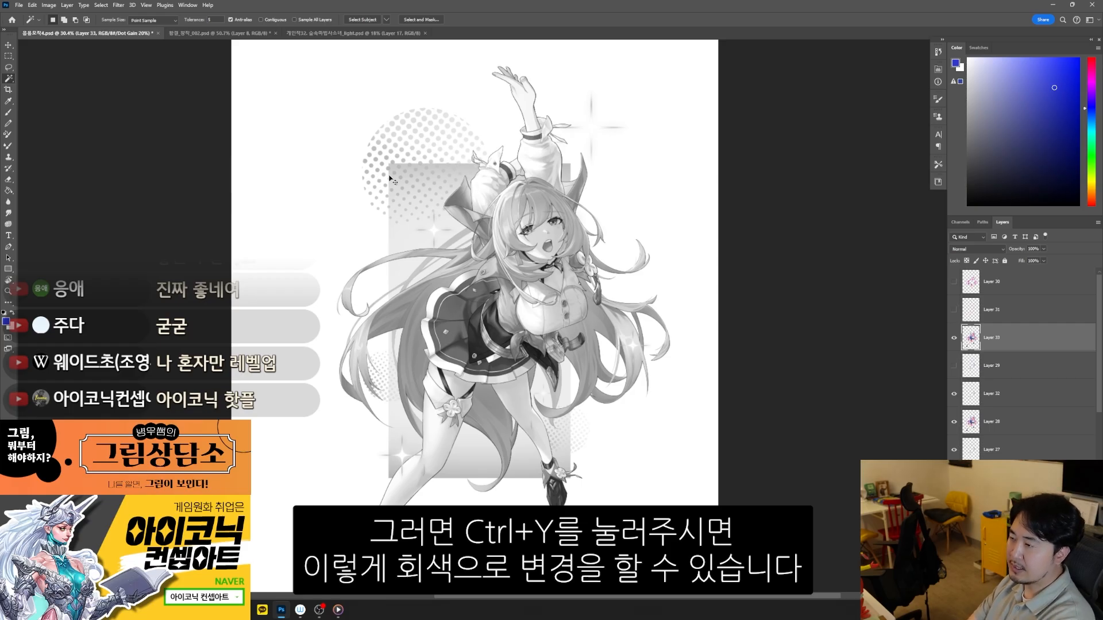
# - Compare the illustration in full colour and in the greyscale proof preview
pyautogui.hotkey('ctrl', 'y')
pyautogui.hotkey('ctrl', 'y')
pyautogui.hotkey('ctrl', 'y')
pyautogui.hotkey('ctrl', 'y')
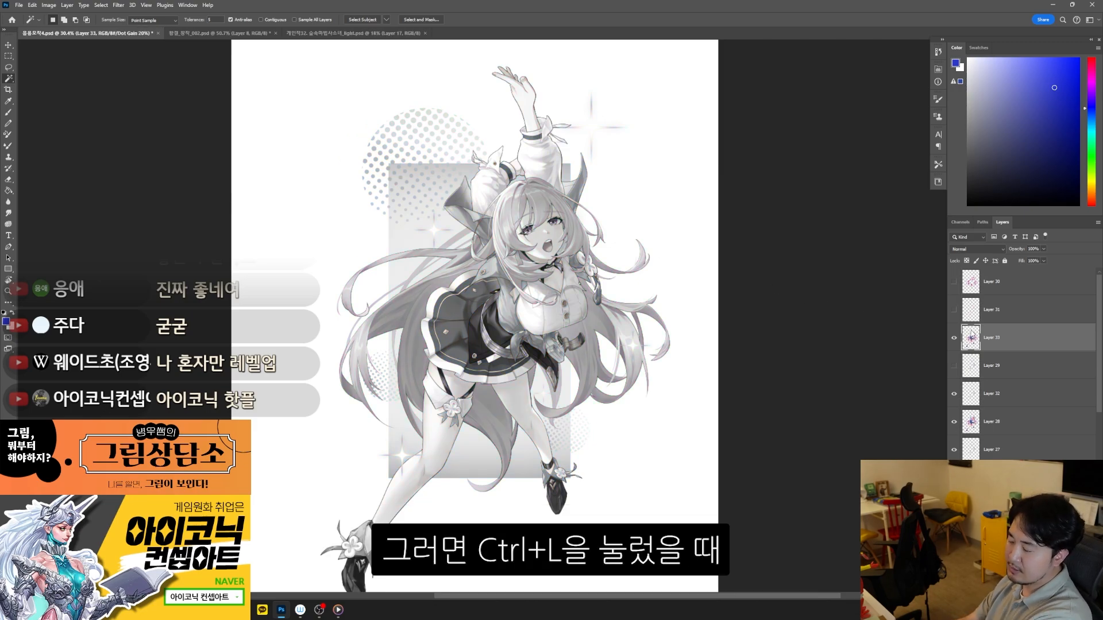
# - Open Levels in the greyscale preview and sample the skirt's blues to judge their brightness in the colour picker
pyautogui.hotkey('ctrl', 'l')
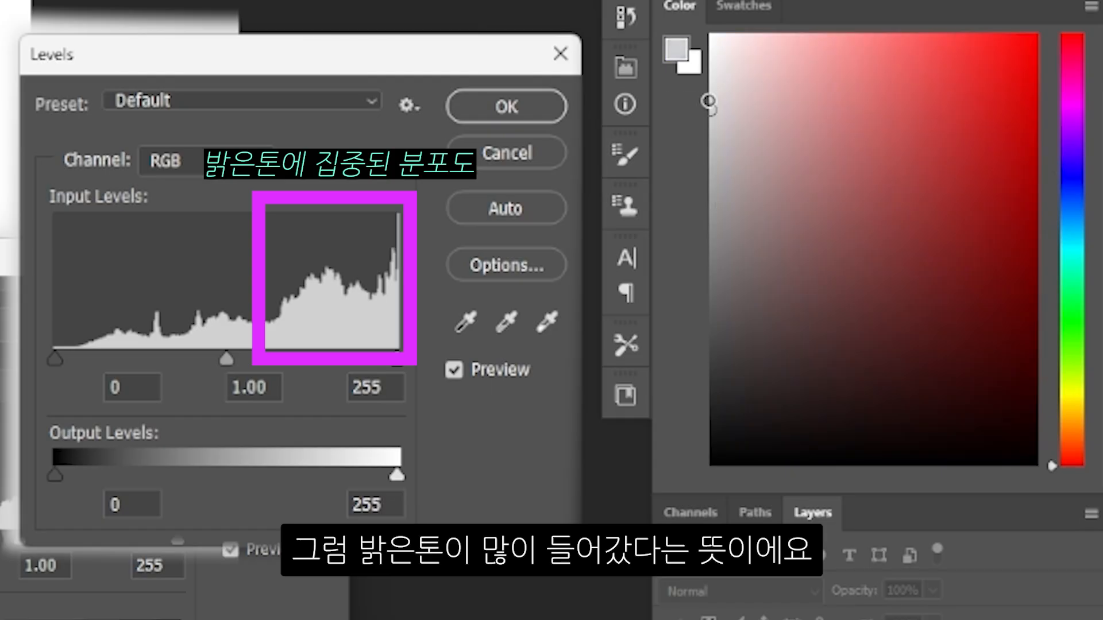
pyautogui.moveTo(712, 103)
pyautogui.mouseDown()
pyautogui.moveTo(721, 177)
pyautogui.moveTo(749, 86)
pyautogui.moveTo(694, 154)
pyautogui.moveTo(721, 180)
pyautogui.mouseUp()
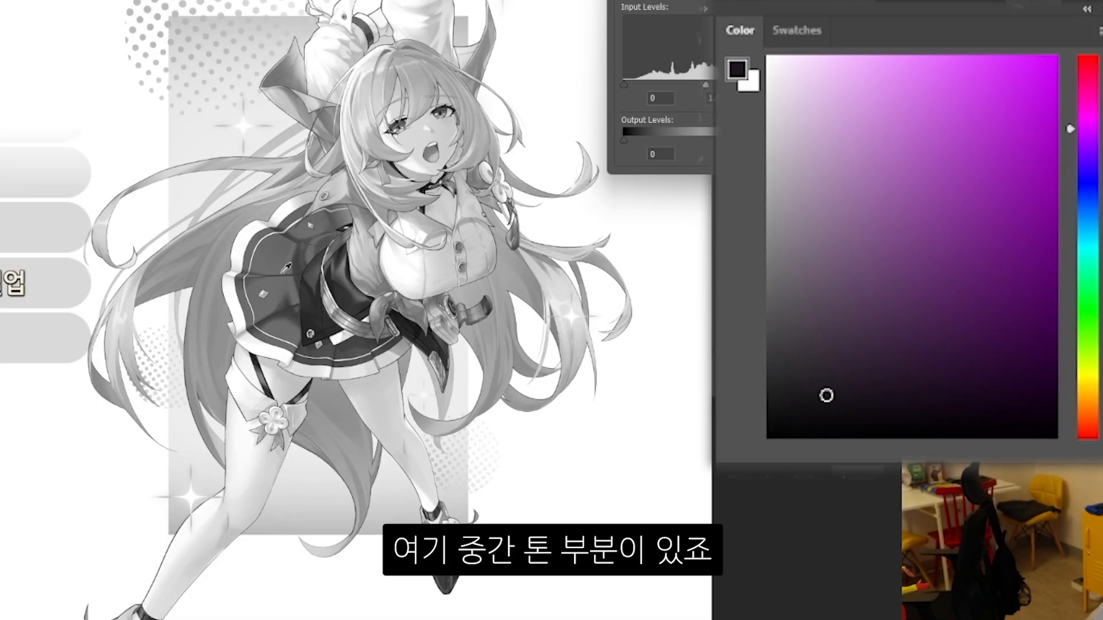
pyautogui.click(289, 245)
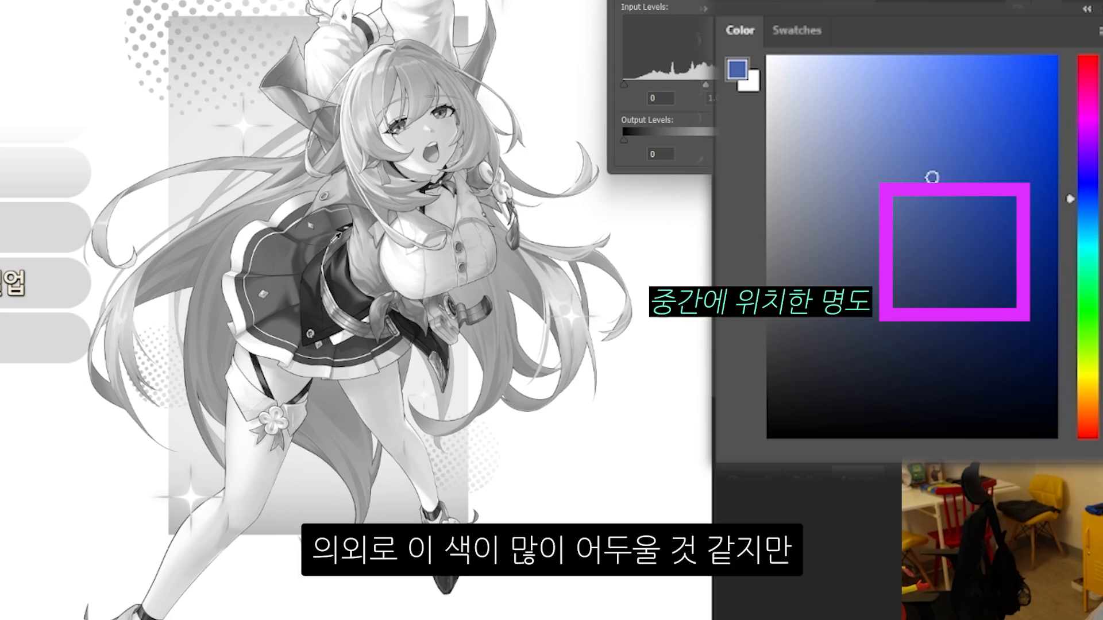
pyautogui.click(305, 255)
pyautogui.click(290, 257)
pyautogui.click(305, 255)
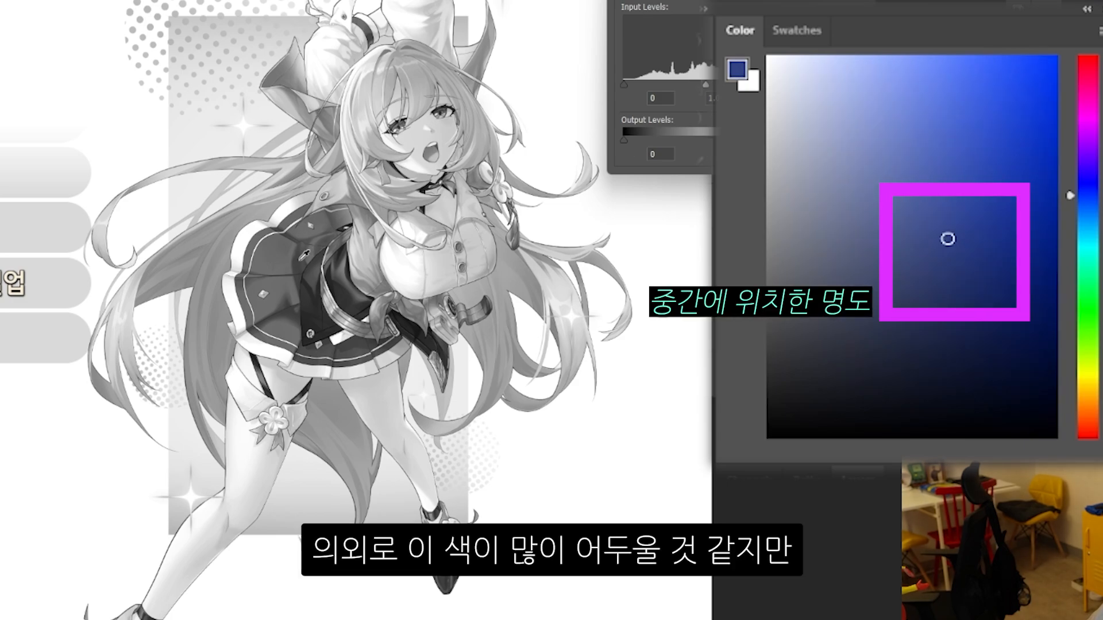
pyautogui.click(290, 257)
pyautogui.click(299, 254)
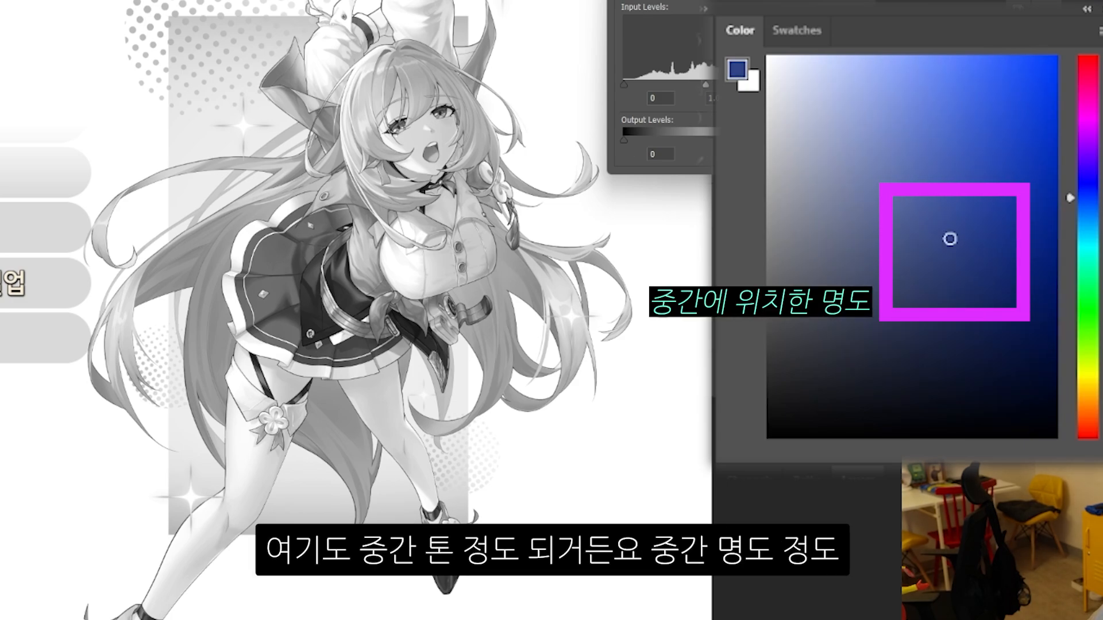
# - Sample the lighter tones from the chest up through the hair to the raised sleeve to judge their brightness
pyautogui.click(399, 231)
pyautogui.click(387, 201)
pyautogui.click(376, 172)
pyautogui.click(364, 131)
pyautogui.click(411, 73)
pyautogui.moveTo(402, 63); pyautogui.dragTo(419, 17)
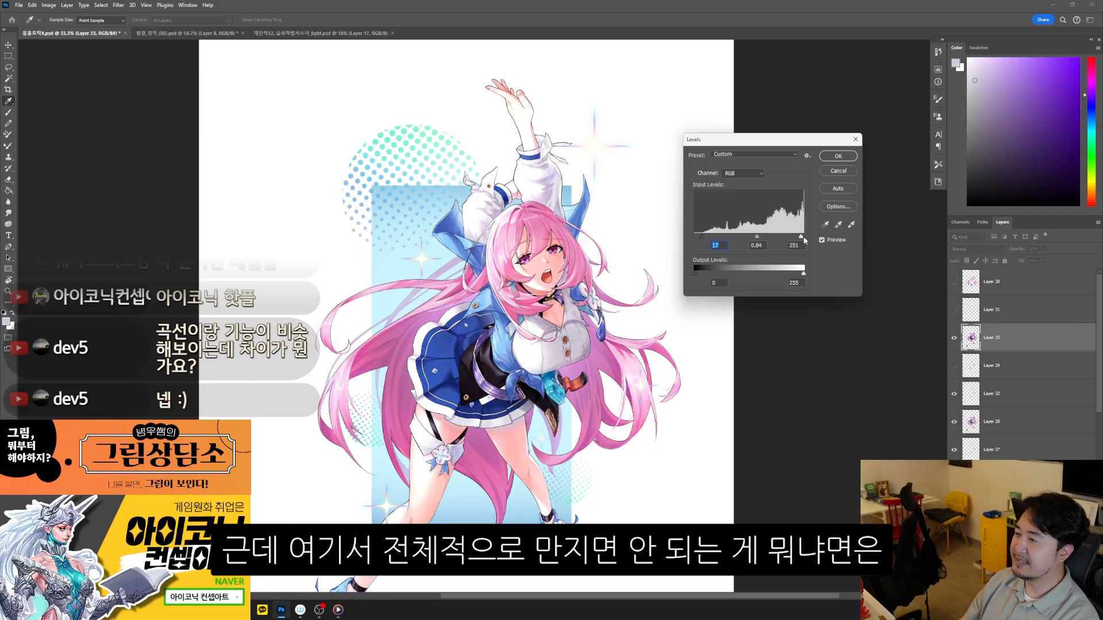
# - Discard the trial Levels adjustment on the whole illustration
pyautogui.press('Escape')
pyautogui.press('w')
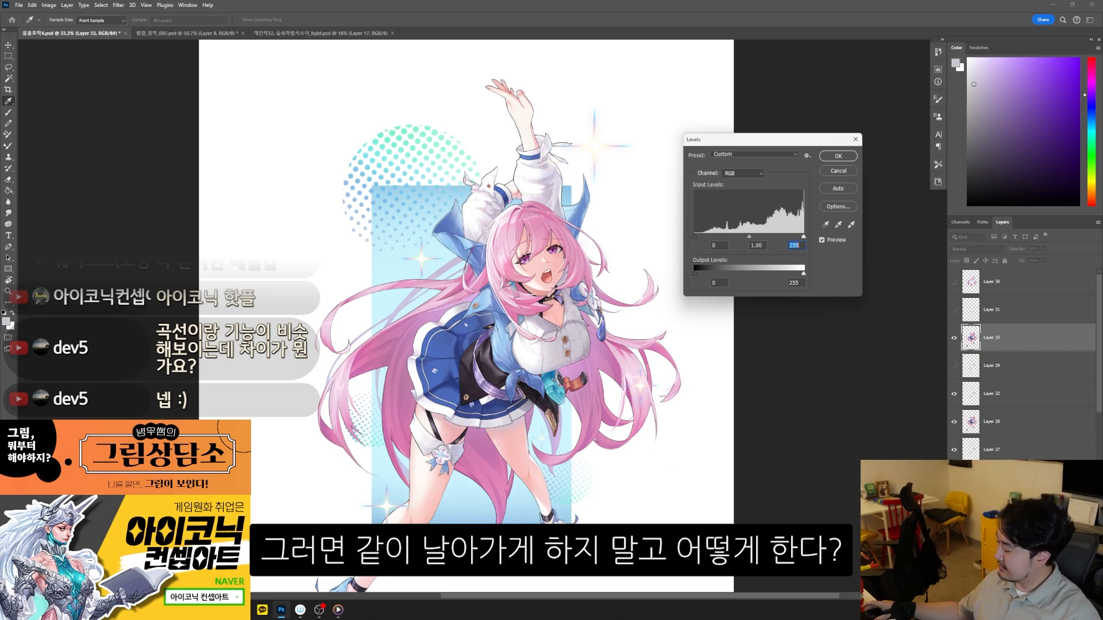
pyautogui.click(843, 172)
# - Select the white clothing areas with the Magic Wand and paste a merged copy of them onto a new layer
pyautogui.press('w')
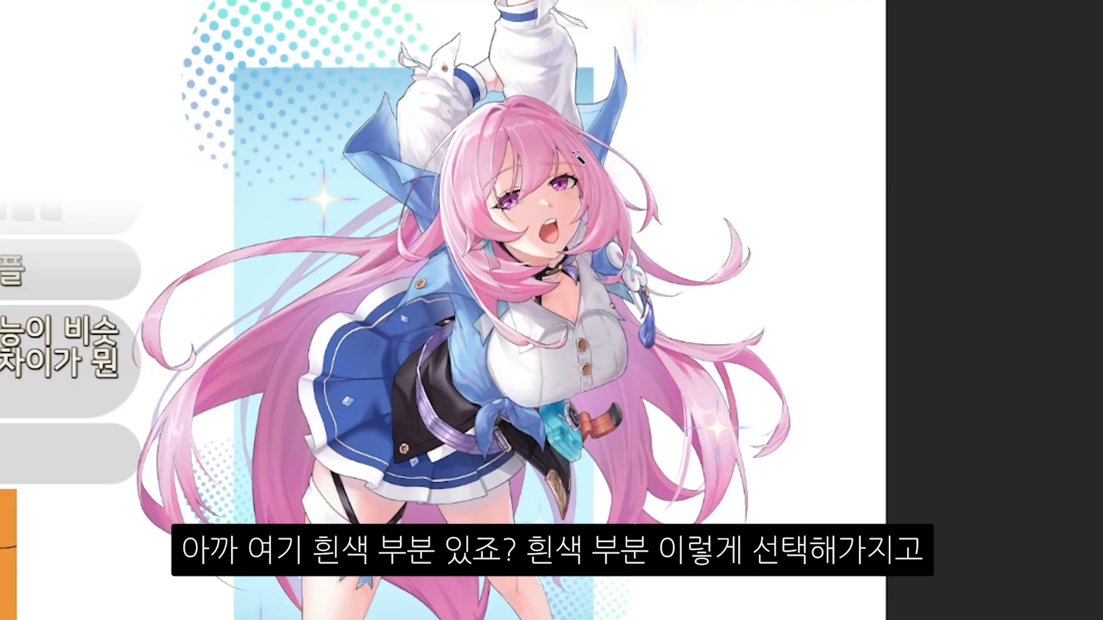
pyautogui.click(527, 63)
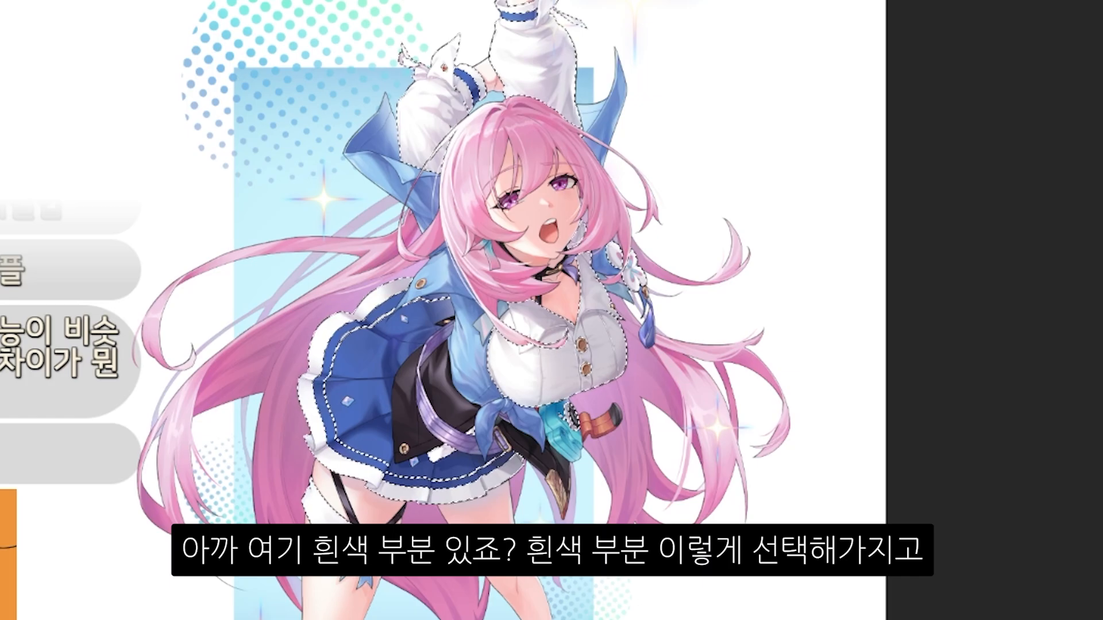
pyautogui.hotkey('ctrl', 'shift', 'c')
pyautogui.hotkey('ctrl', 'v')
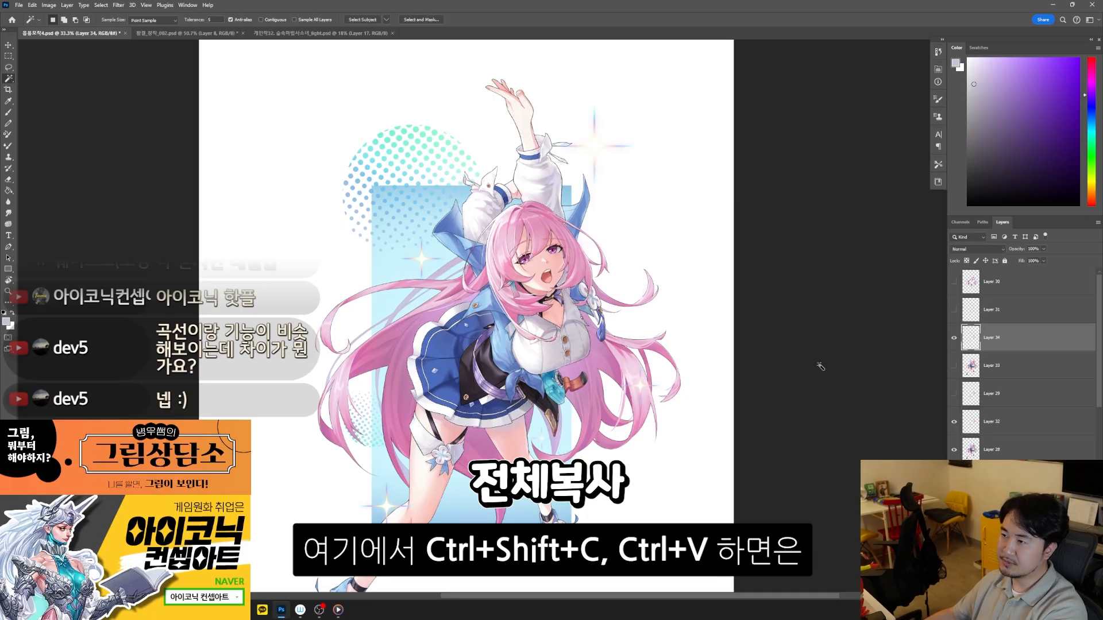
# - Check the copied white clothing by shifting it away from the figure with Free Transform, and cancel the transform
pyautogui.hotkey('ctrl', 't')
pyautogui.moveTo(534, 362); pyautogui.dragTo(628, 329)
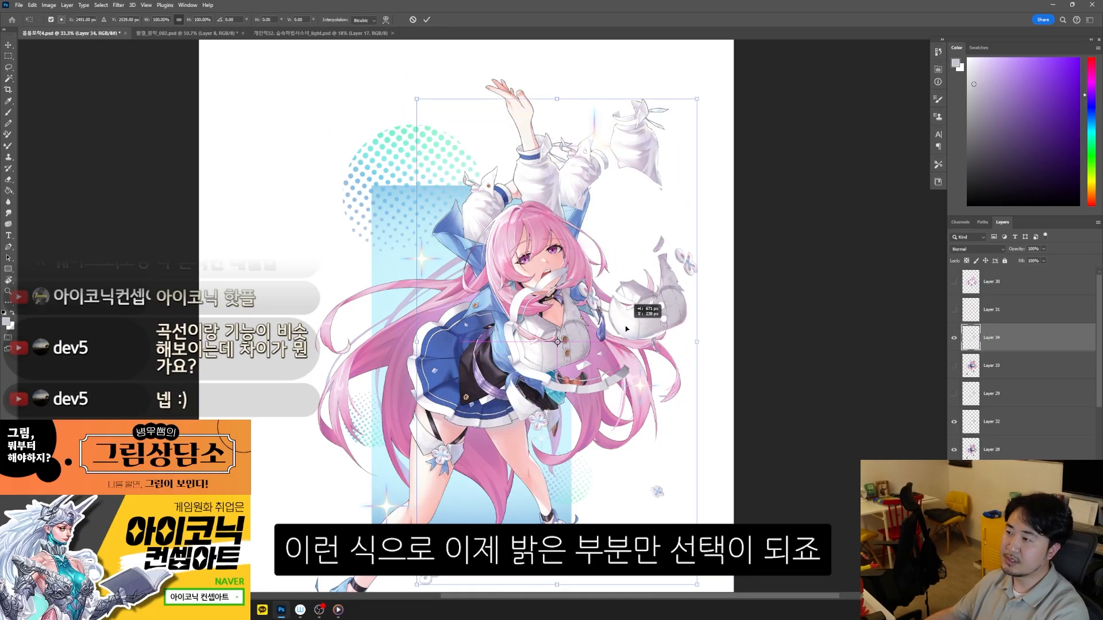
pyautogui.press('Escape')
# - Try darkening the midtones of the copied white clothing in Levels, and open the channel choices
pyautogui.scroll(-1, 549, 324)
pyautogui.hotkey('ctrl', 'l')
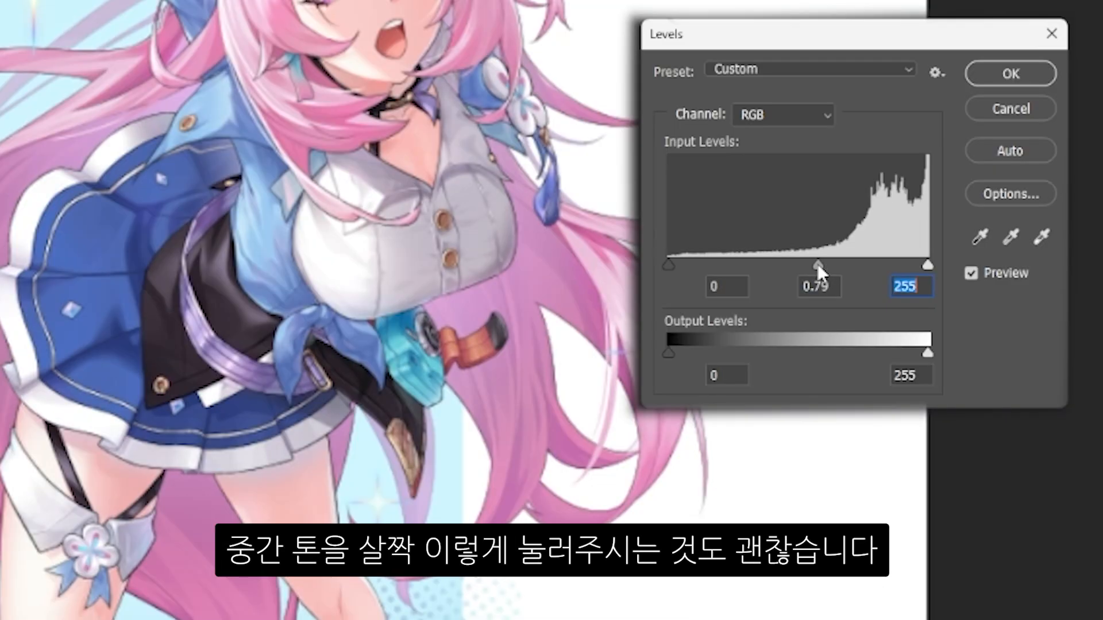
pyautogui.moveTo(817, 266); pyautogui.dragTo(815, 251)
pyautogui.click(812, 253)
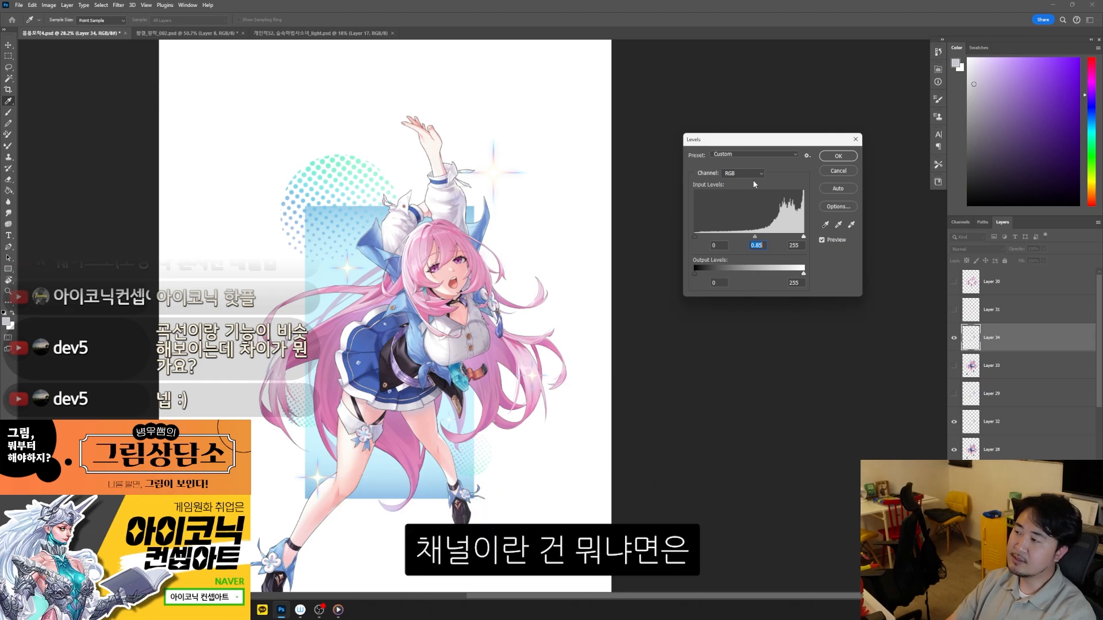
pyautogui.click(743, 173)
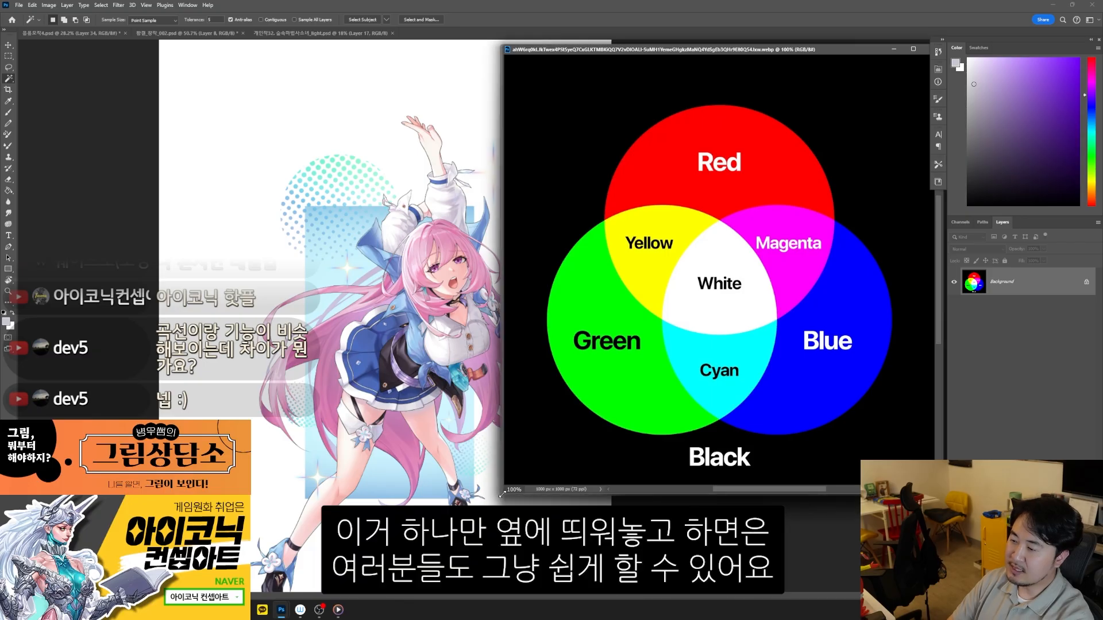
# - Shrink the RGB colour diagram's window and zoom the diagram out to fit beside the illustration
pyautogui.moveTo(569, 418); pyautogui.dragTo(613, 364)
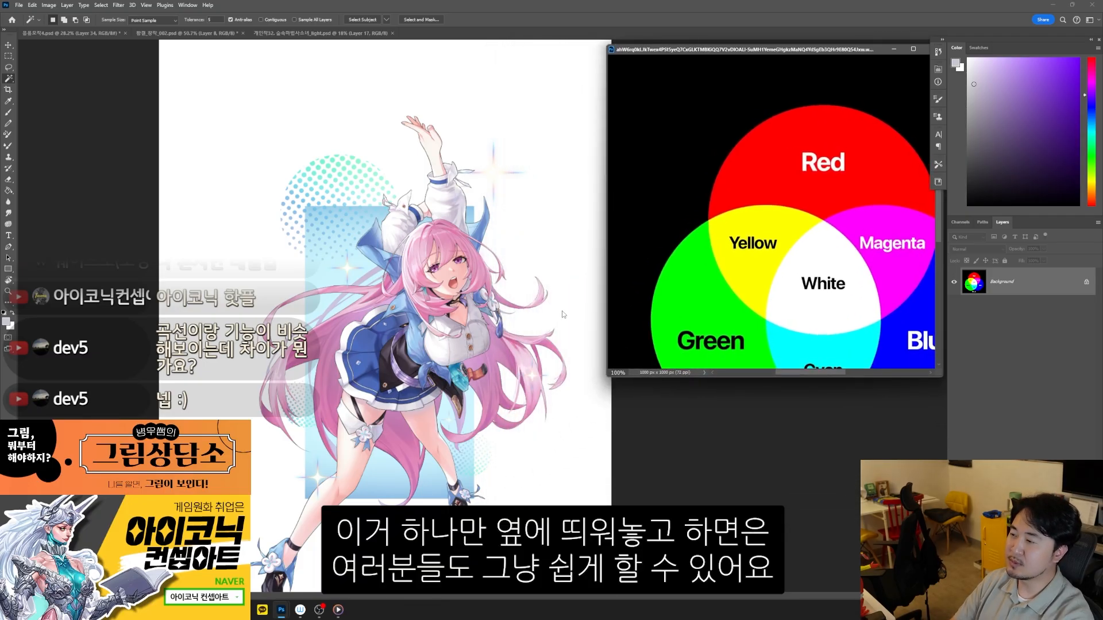
pyautogui.scroll(-3, 778, 264)
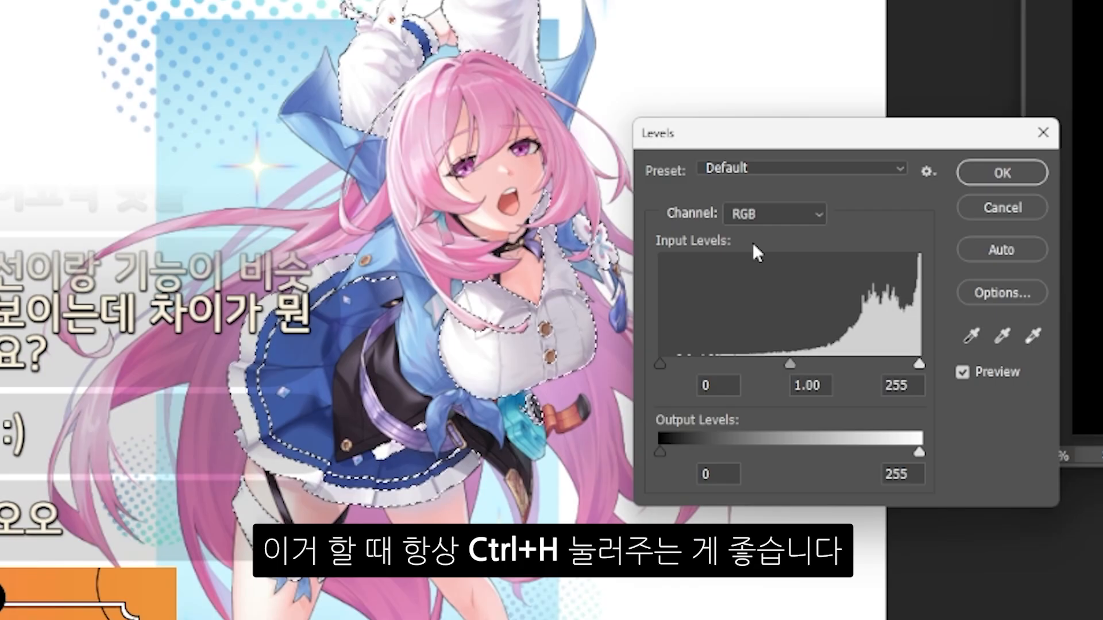
# - Hide the selection outline and set the white clothing's RGB midtone input to 0.86 in Levels
pyautogui.hotkey('ctrl', 'h')
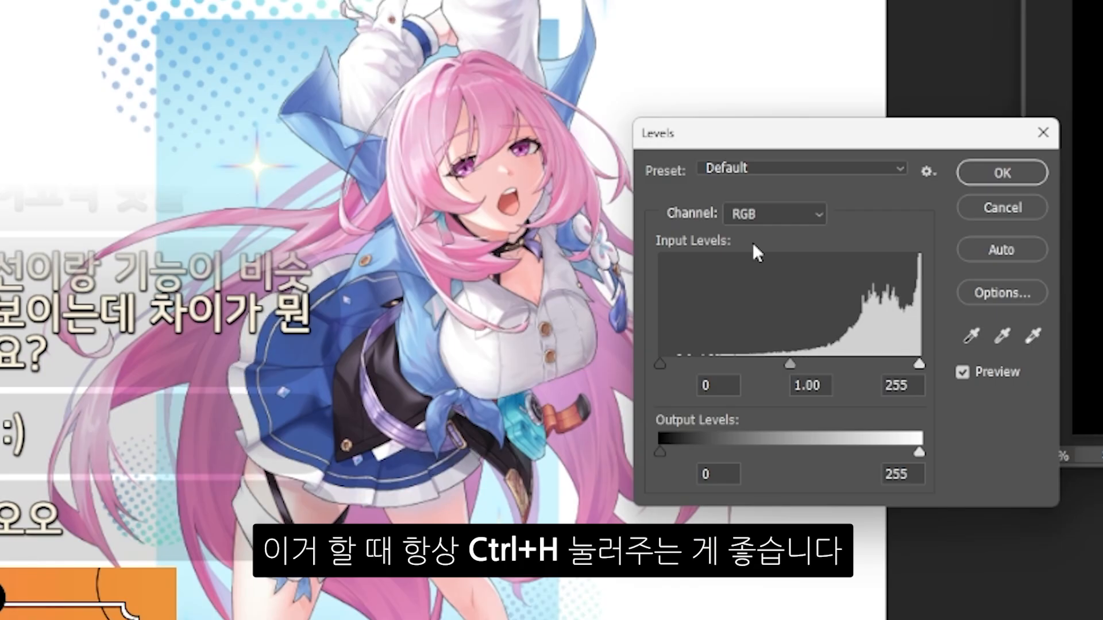
pyautogui.hotkey('ctrl', 'h')
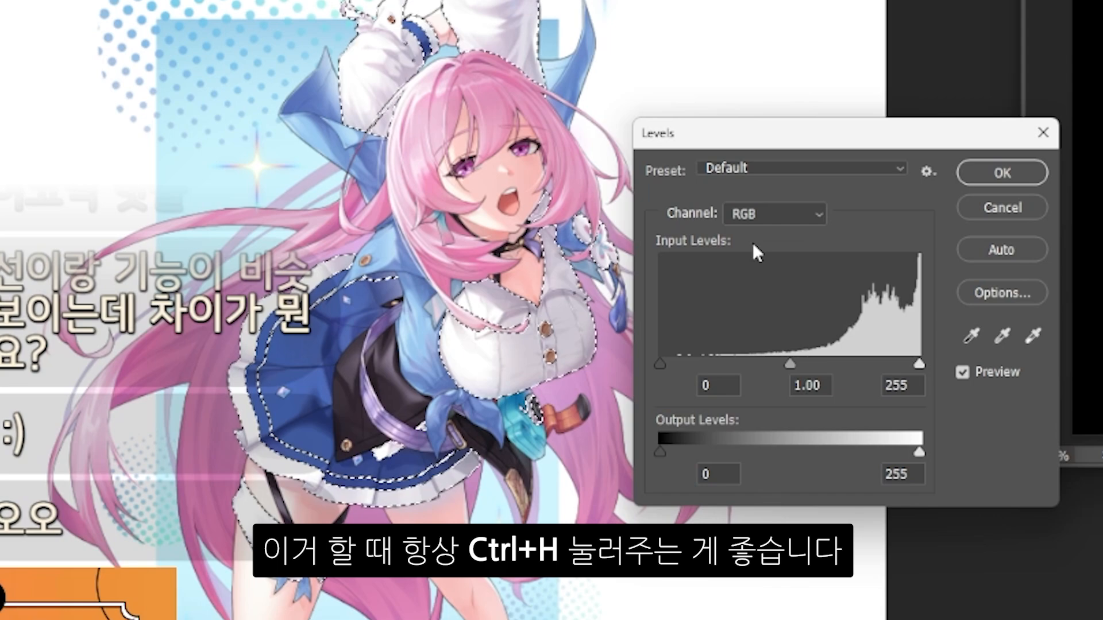
pyautogui.hotkey('ctrl', 'h')
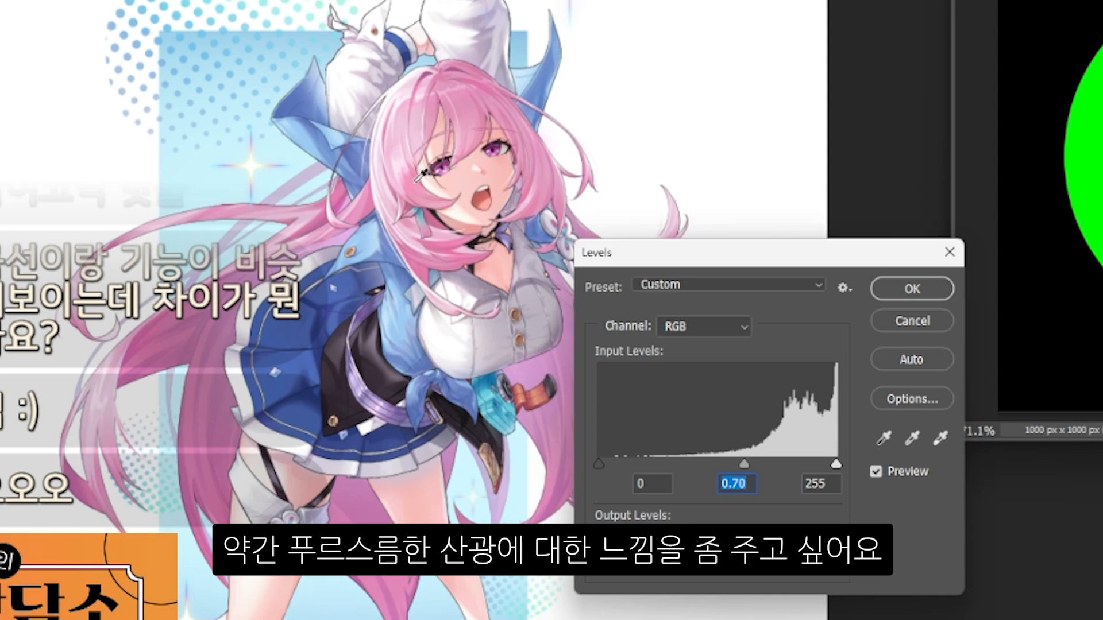
pyautogui.moveTo(746, 463); pyautogui.dragTo(729, 460)
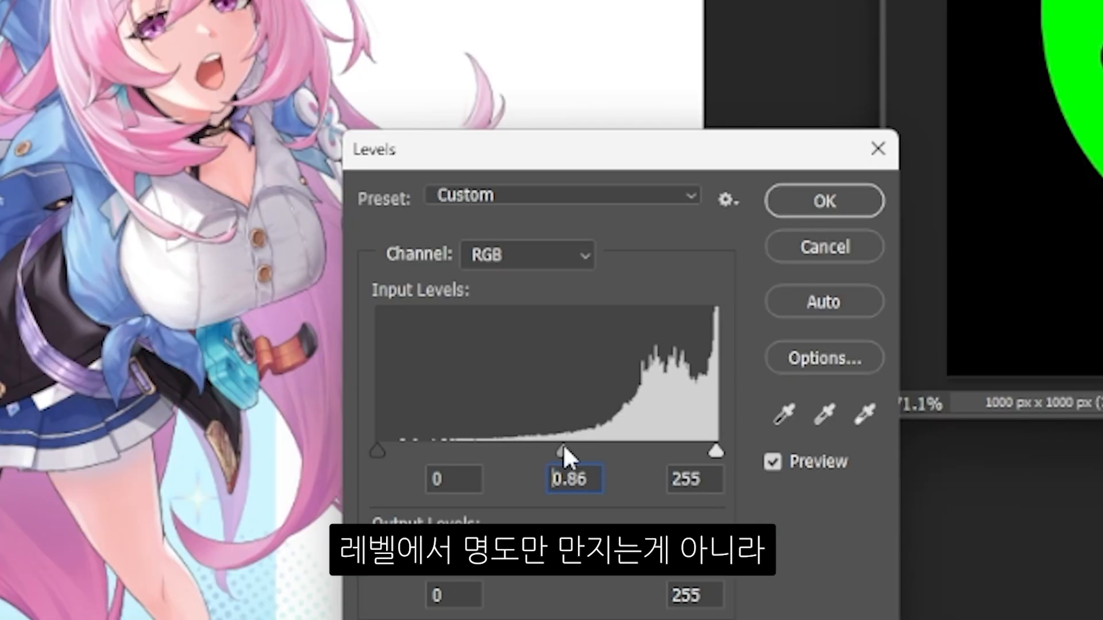
# - On the Levels Blue channel, try a midtone input of 0.60 for a warm tint and settle on 1.10
pyautogui.click(527, 255)
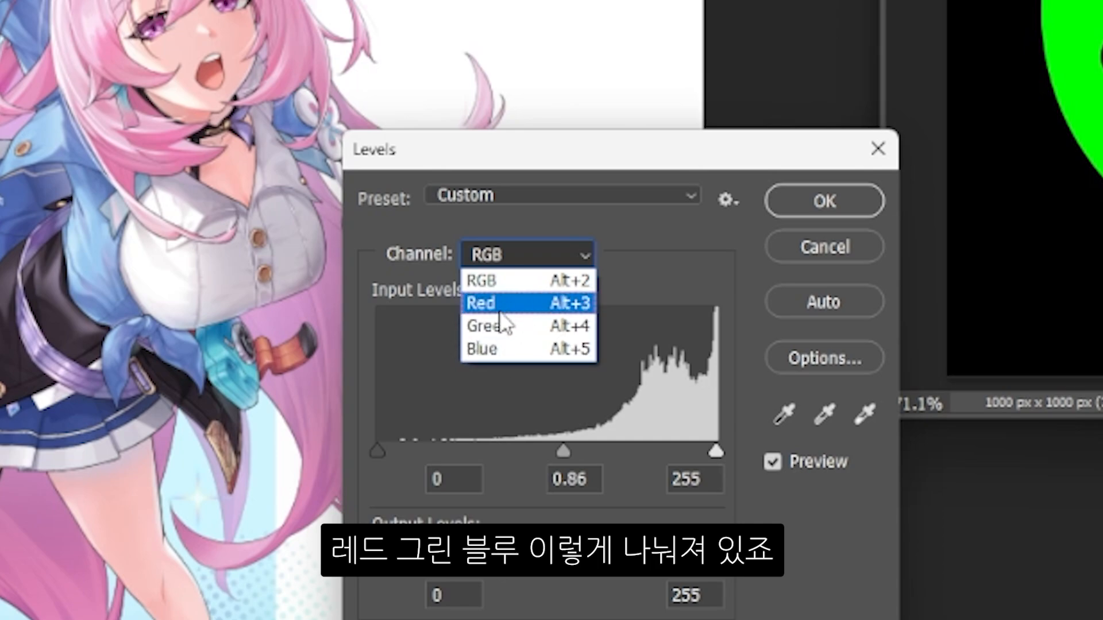
pyautogui.click(505, 348)
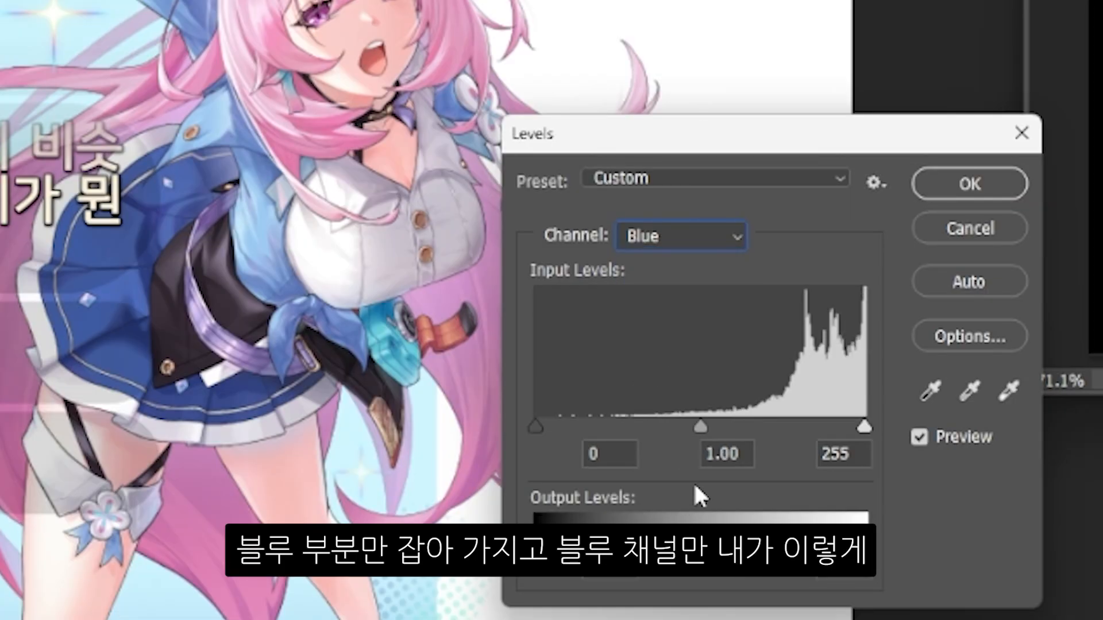
pyautogui.moveTo(700, 427); pyautogui.dragTo(752, 413)
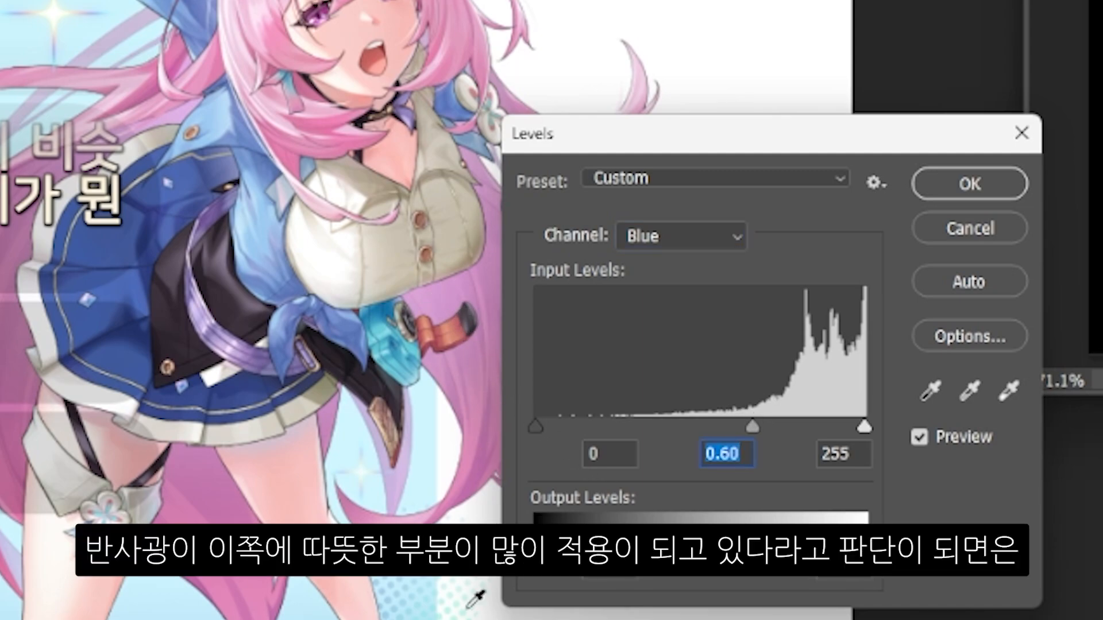
pyautogui.moveTo(767, 154); pyautogui.dragTo(879, 150)
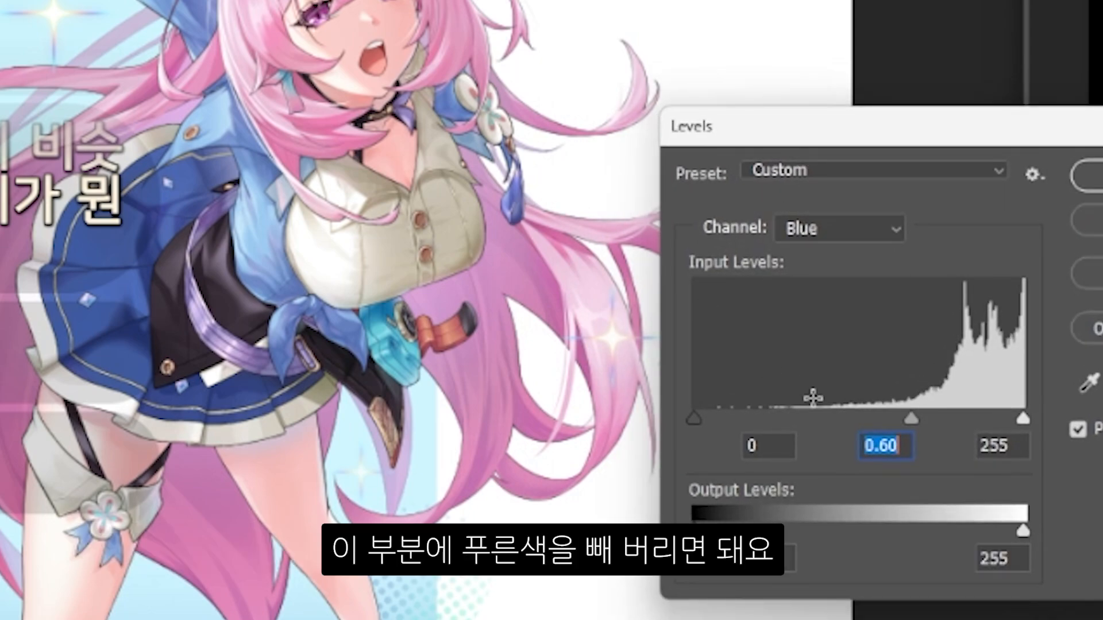
pyautogui.moveTo(911, 418); pyautogui.dragTo(848, 418)
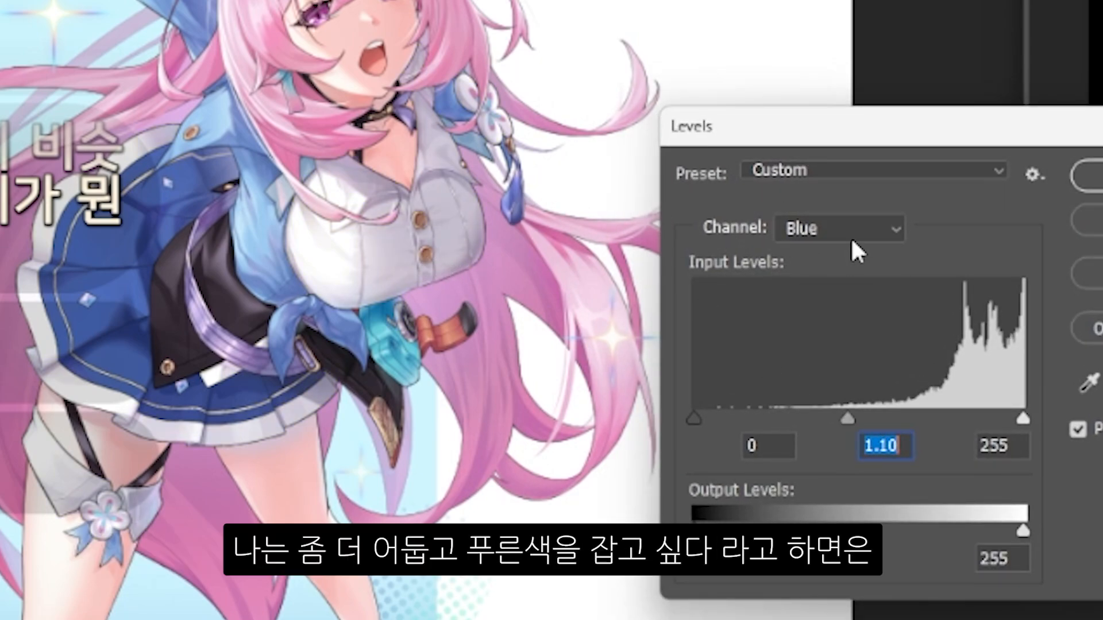
# - Switch Levels back to the RGB channel and darken the white clothing's midtones further
pyautogui.click(850, 230)
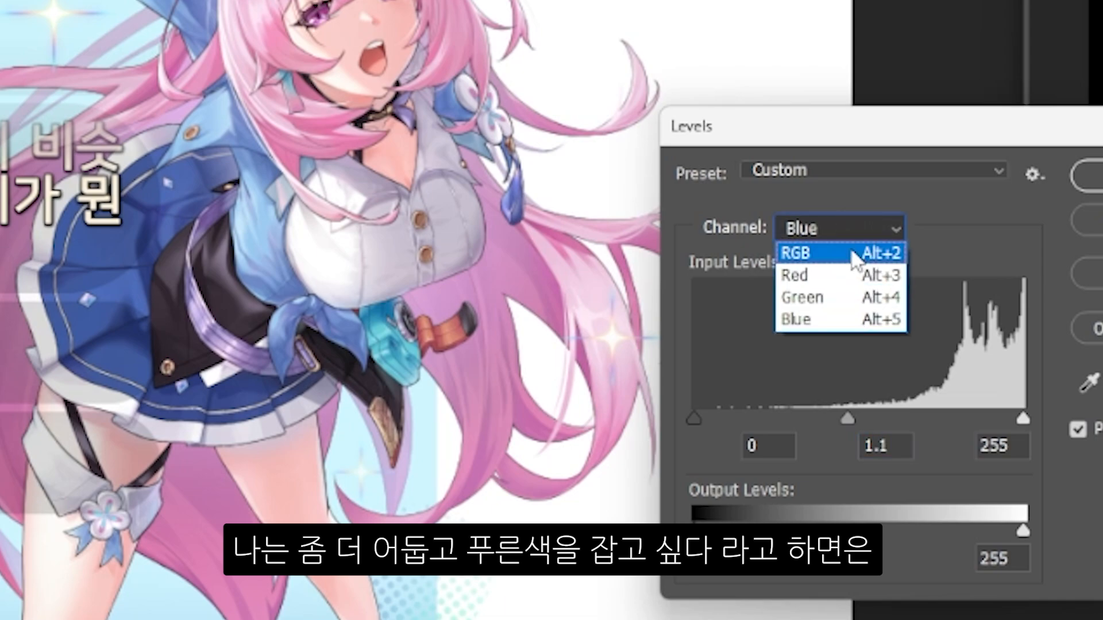
pyautogui.click(853, 248)
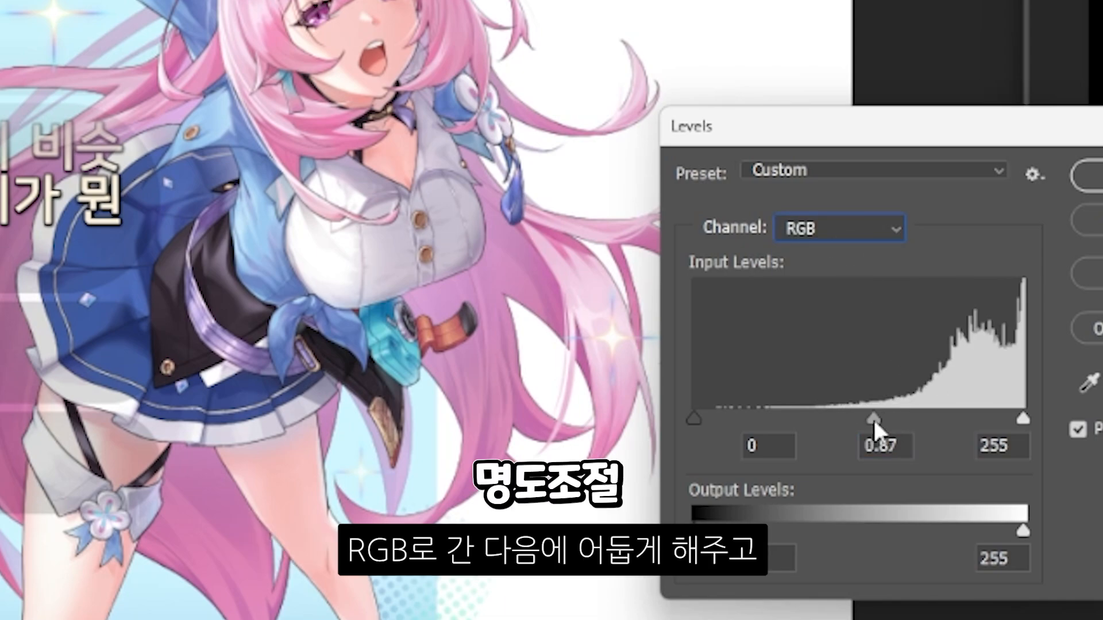
pyautogui.moveTo(873, 420); pyautogui.dragTo(896, 419)
# - Set the Blue channel's midtone input to 1.29 in Levels to give the white clothing a bluish tint
pyautogui.click(871, 228)
pyautogui.click(846, 317)
pyautogui.moveTo(876, 419); pyautogui.dragTo(826, 418)
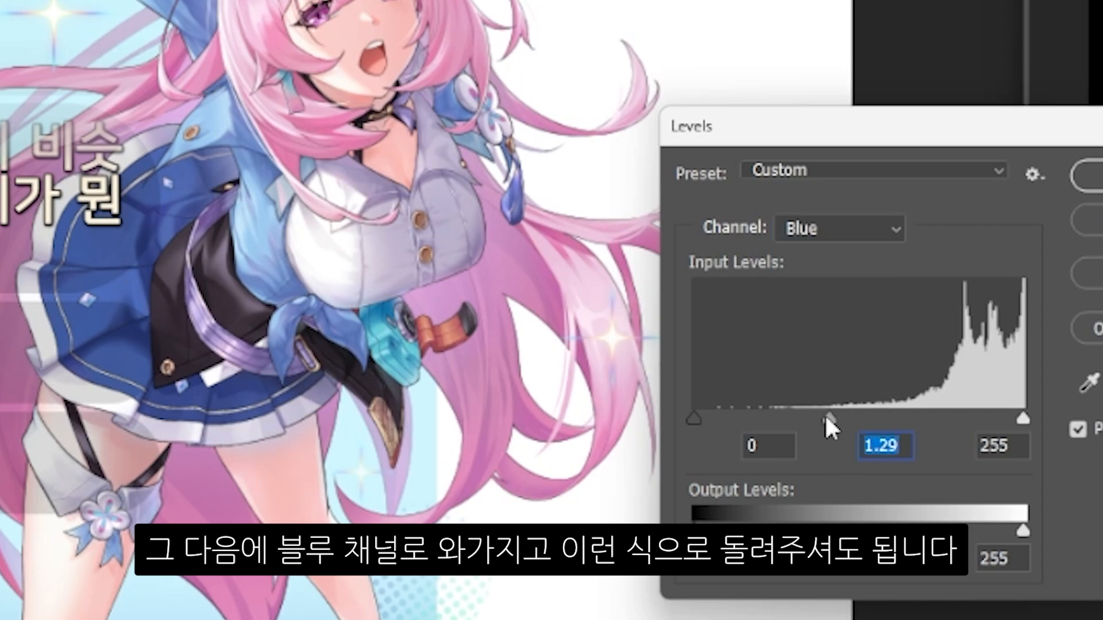
pyautogui.moveTo(1100, 127); pyautogui.dragTo(1064, 150)
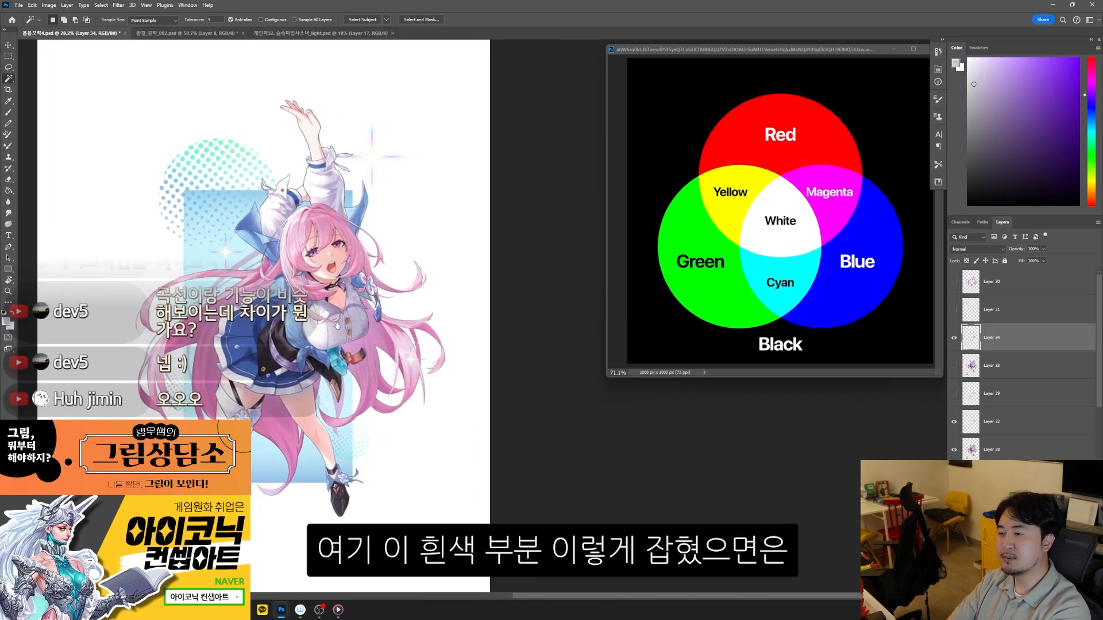
# - Compare the whole illustration at a small size in full colour and in the greyscale proof preview
pyautogui.moveTo(374, 310); pyautogui.dragTo(423, 292)
pyautogui.scroll(-1, 422, 292)
pyautogui.hotkey('ctrl', 'y')
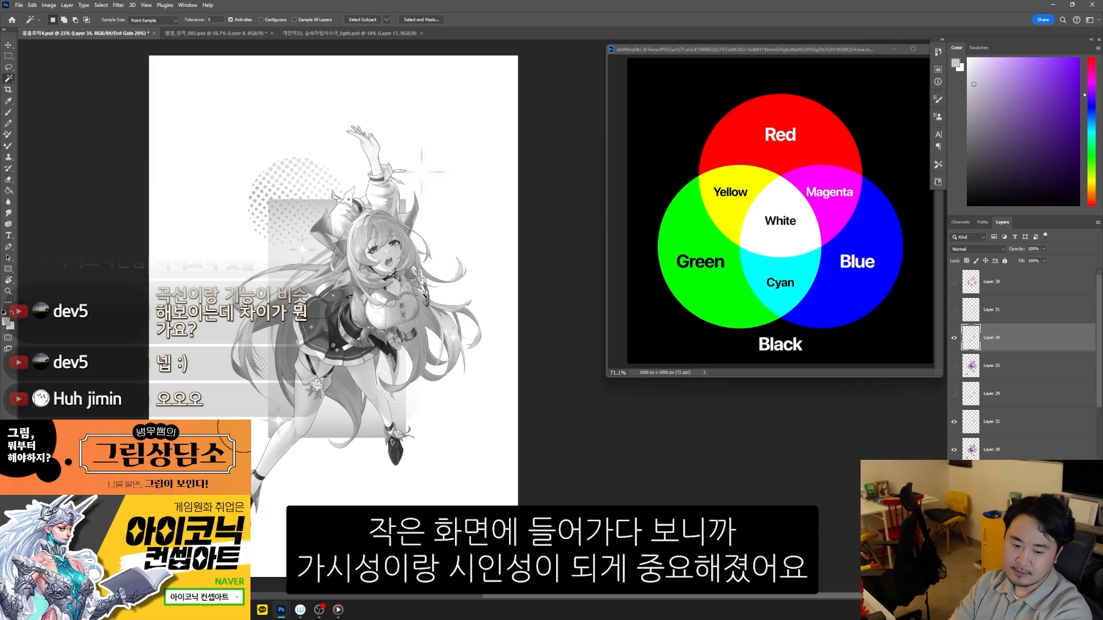
pyautogui.hotkey('ctrl', 'y')
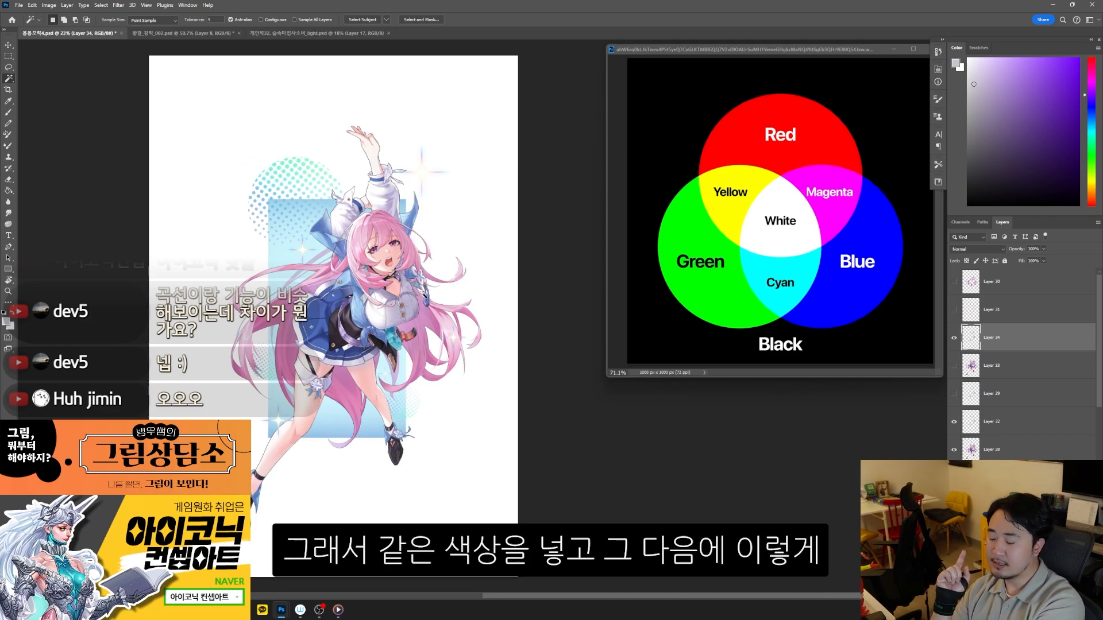
pyautogui.hotkey('ctrl', 'y')
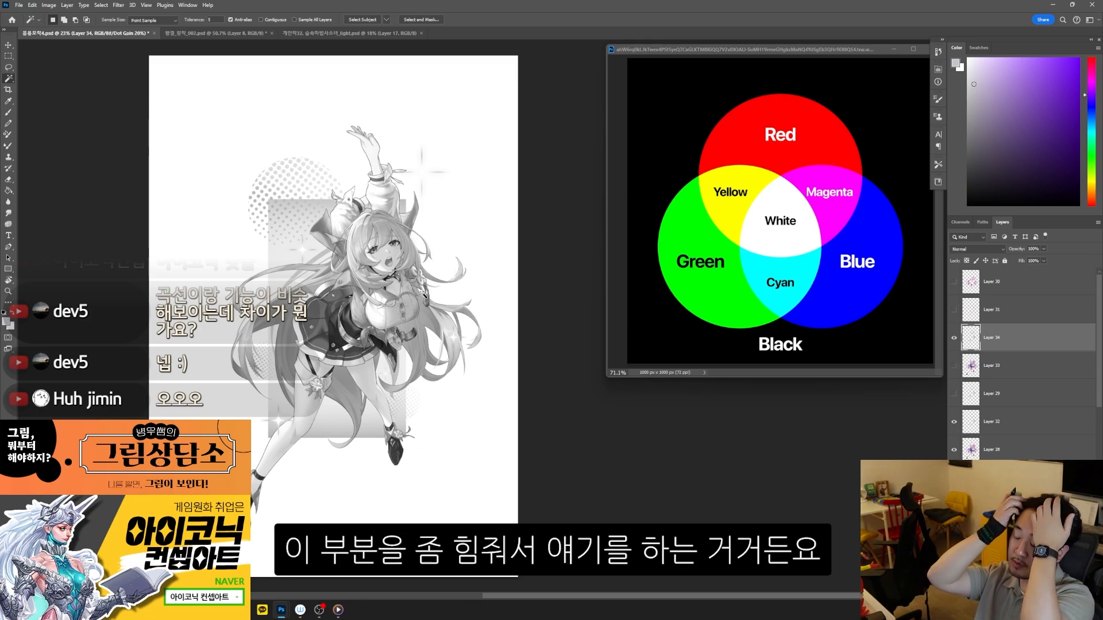
pyautogui.hotkey('ctrl', 'y')
# - Examine the hair and skin midtones up close in the greyscale proof preview
pyautogui.scroll(3, 423, 293)
pyautogui.hotkey('ctrl', 'y')
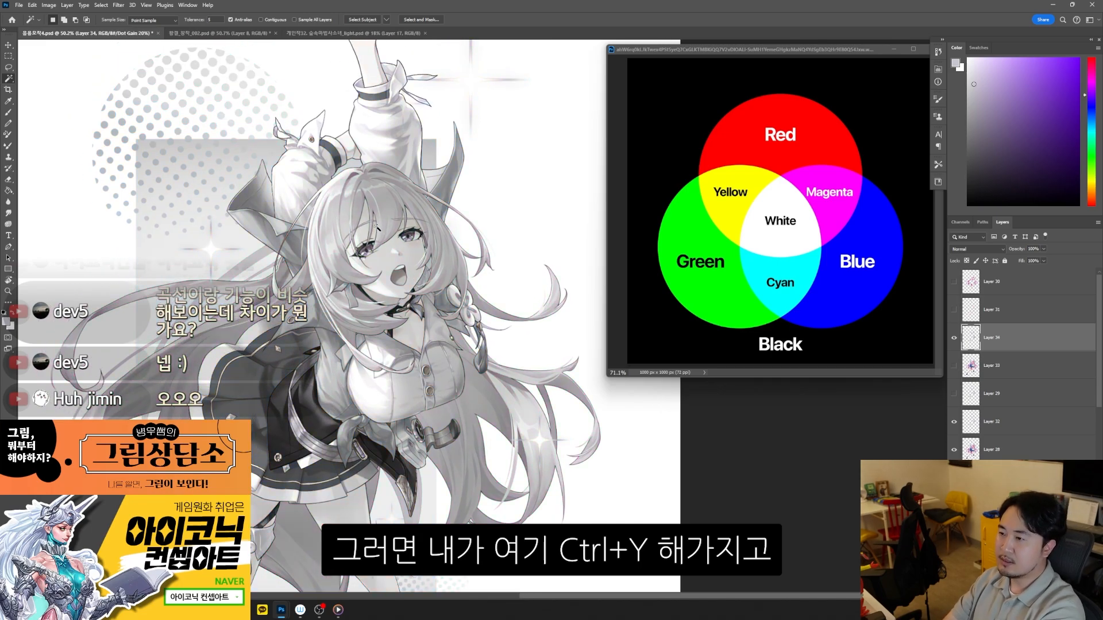
pyautogui.scroll(2, 378, 229)
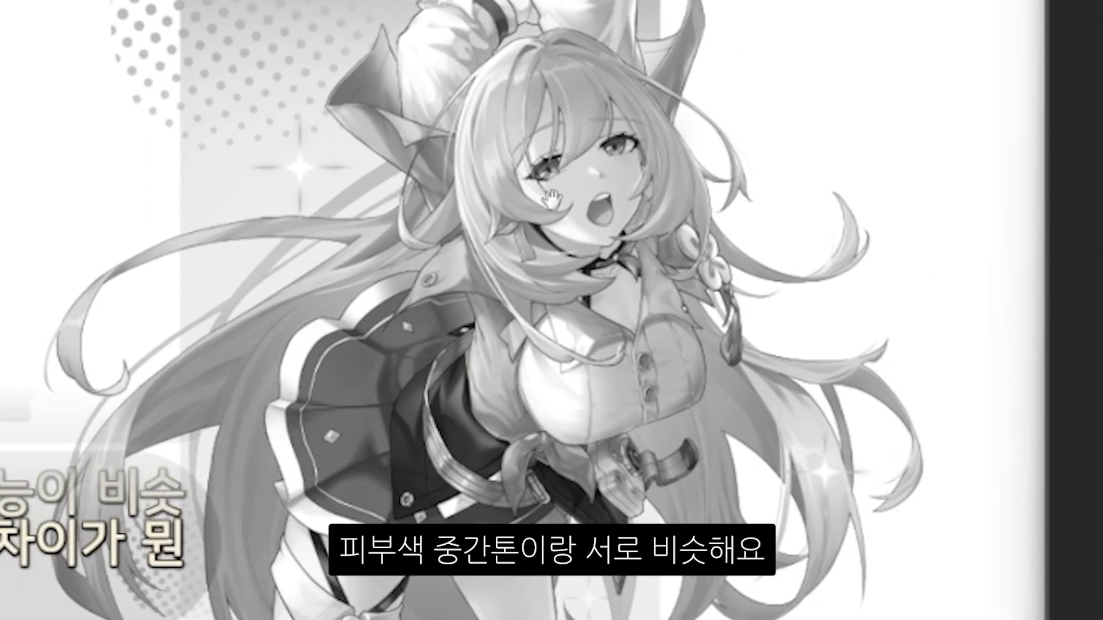
pyautogui.scroll(-1, 642, 263)
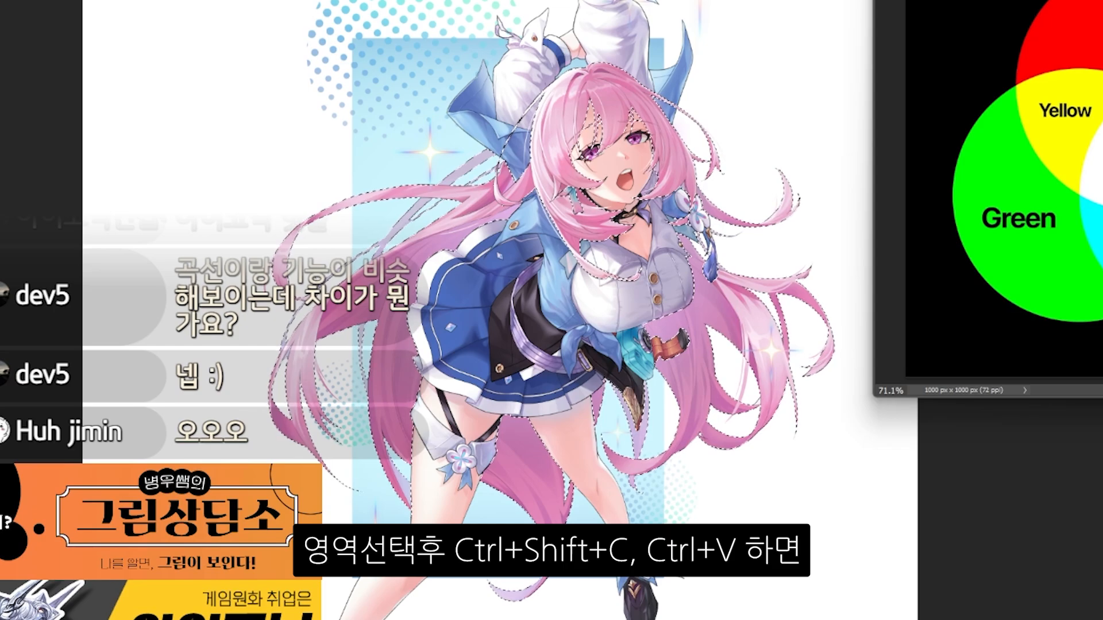
# - Paste the copied hair as a new layer, set its RGB midtone input to 0.79 in Levels, and switch on the greyscale proof
pyautogui.hotkey('ctrl', 'v')
pyautogui.moveTo(661, 322); pyautogui.dragTo(520, 330)
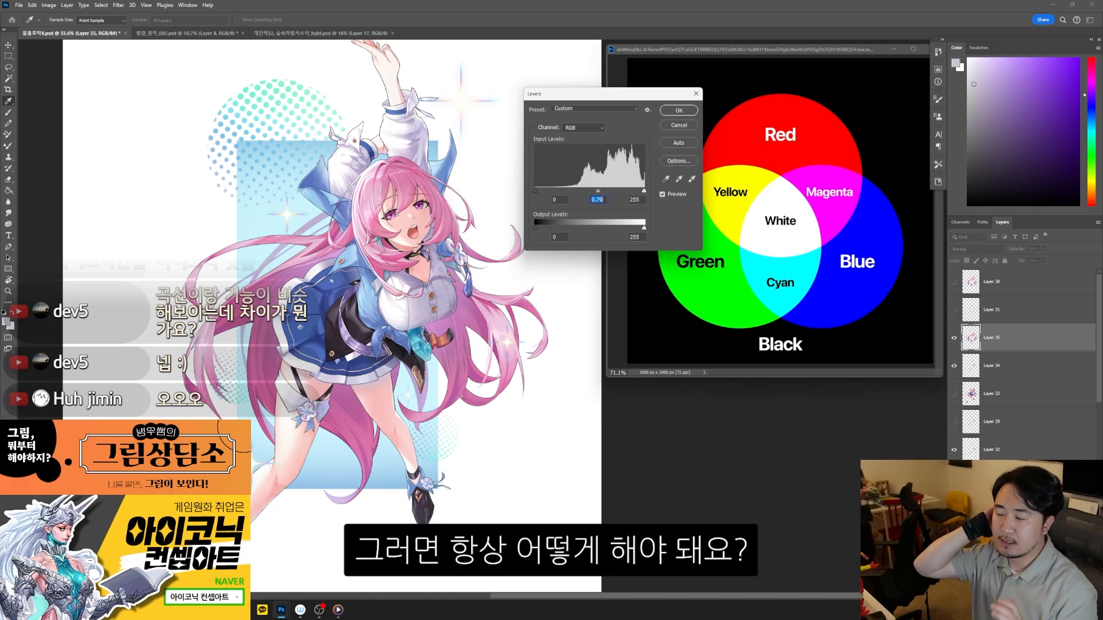
pyautogui.hotkey('ctrl', 'y')
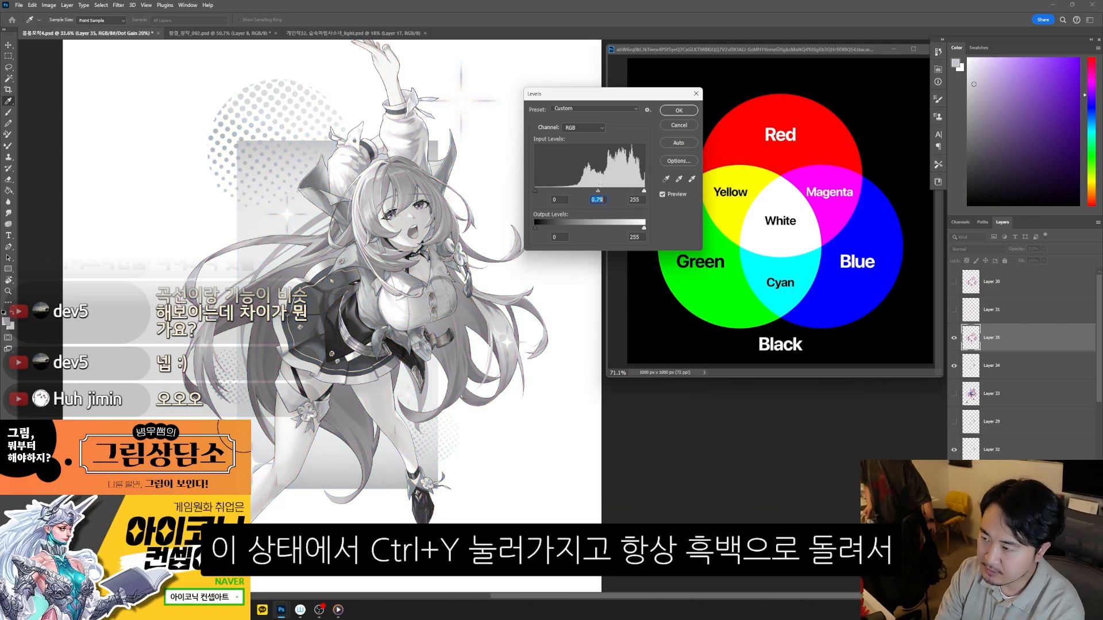
pyautogui.hotkey('ctrl', 'y')
pyautogui.hotkey('ctrl', 'y')
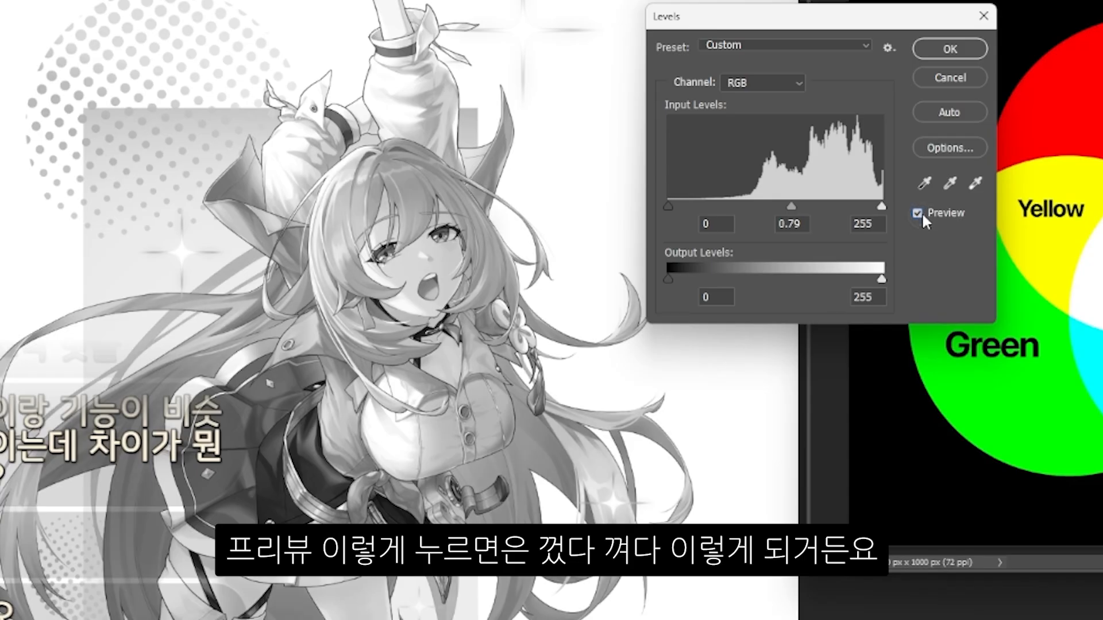
# - Compare the hair's value against the skin with and without the Levels adjustment in the greyscale proof
pyautogui.click(921, 212)
pyautogui.click(922, 212)
pyautogui.click(921, 212)
pyautogui.click(921, 213)
pyautogui.click(921, 212)
pyautogui.click(922, 212)
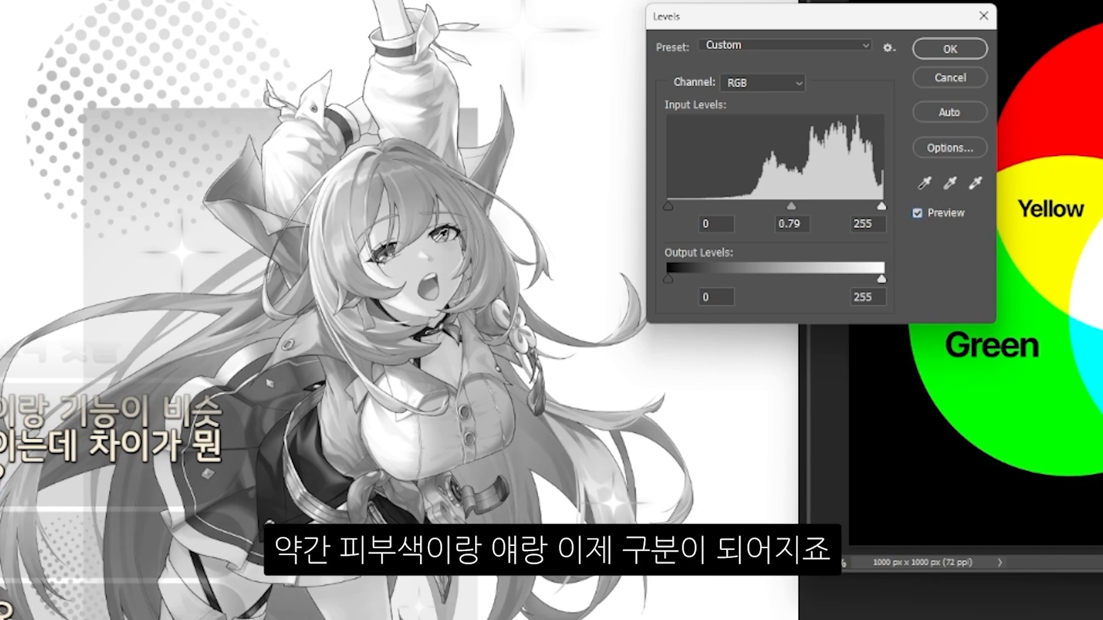
# - Darken the hair's RGB midtone input to 0.71 in Levels and return from the greyscale proof to full colour
pyautogui.click(919, 213)
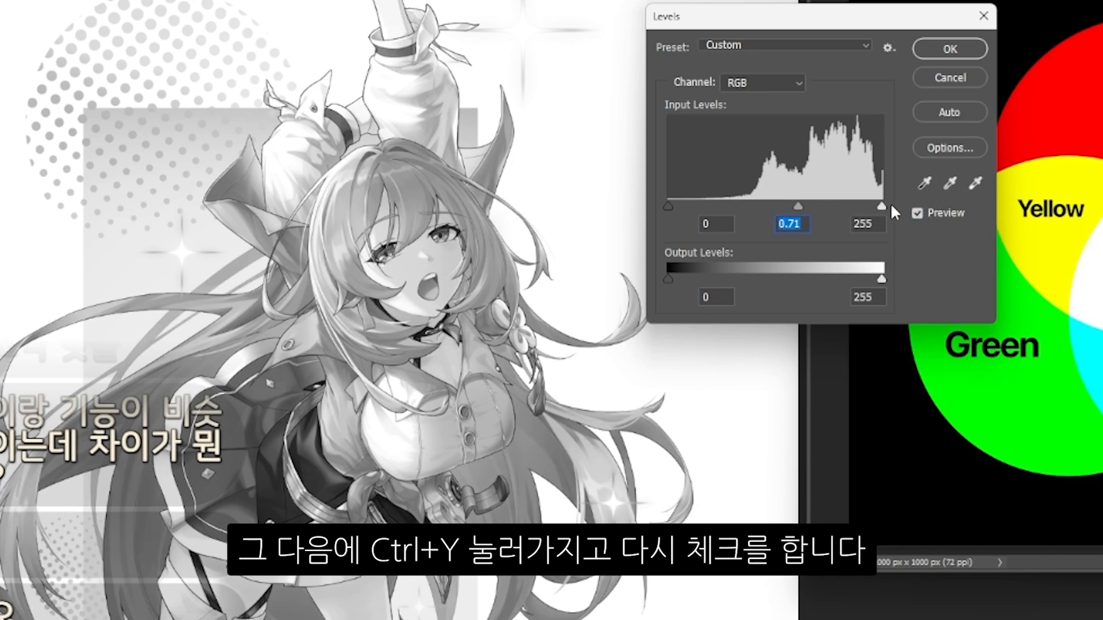
pyautogui.hotkey('ctrl', 'y')
pyautogui.hotkey('ctrl', 'y')
pyautogui.hotkey('ctrl', 'y')
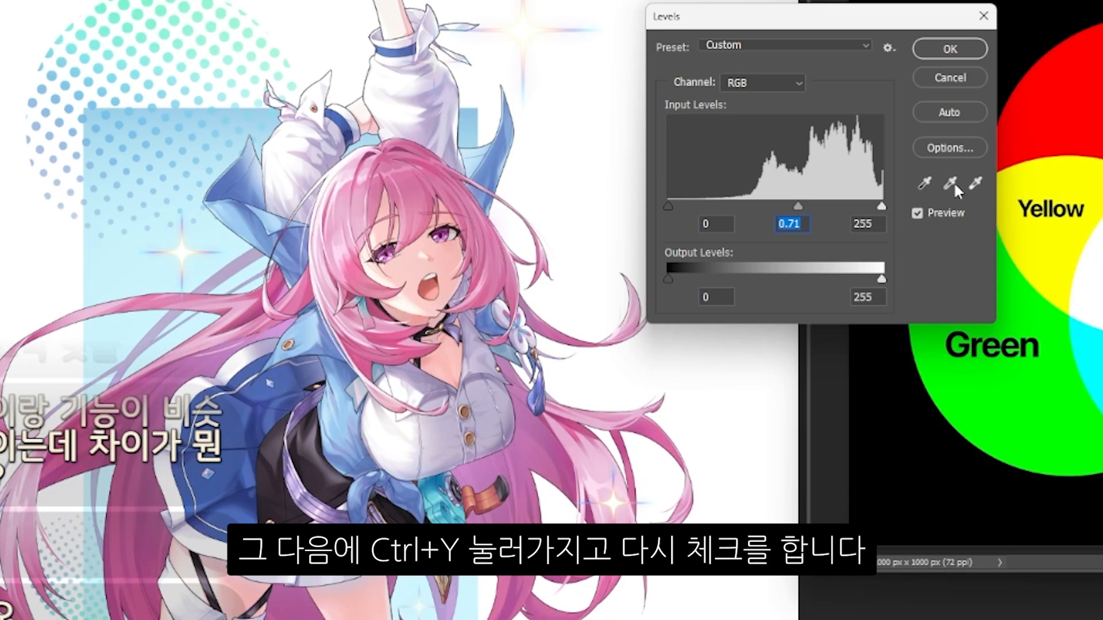
# - Compare the hair before and after the Levels adjustment in full colour, both small and enlarged
pyautogui.click(918, 213)
pyautogui.click(918, 212)
pyautogui.click(917, 213)
pyautogui.click(917, 212)
pyautogui.hotkey('ctrl', '-')
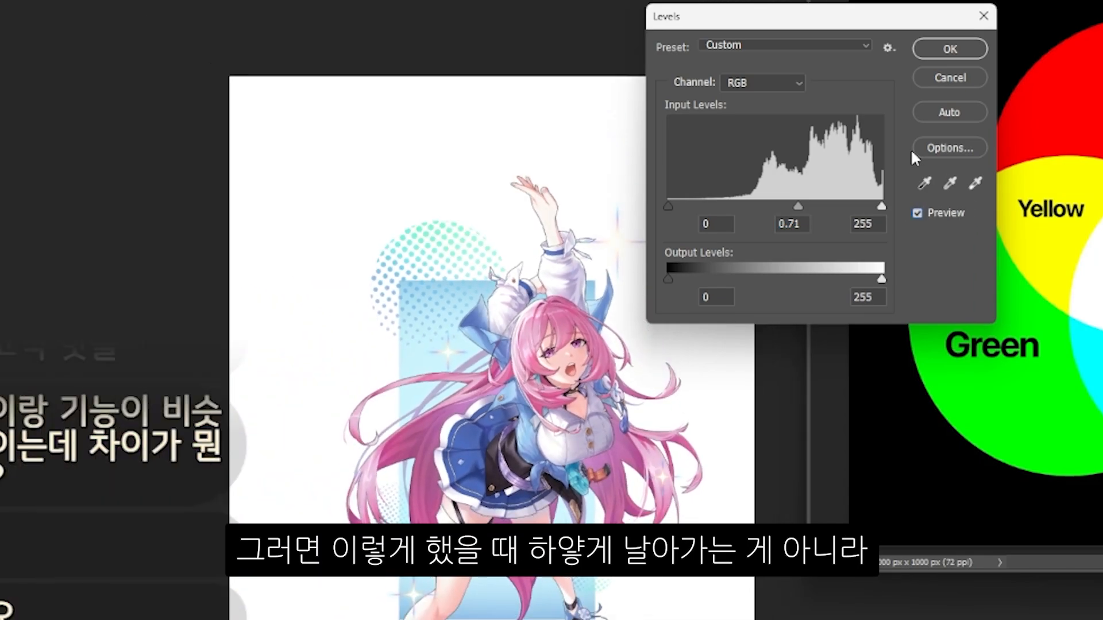
pyautogui.hotkey('ctrl', '+')
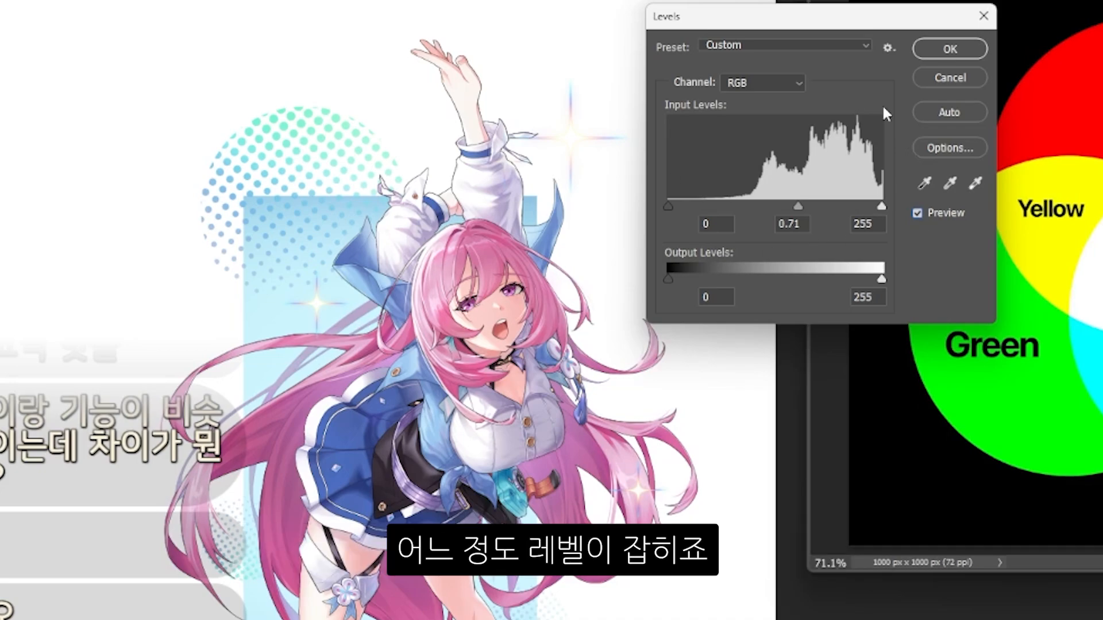
# - Set the Blue channel's midtone input to 1.13 in Levels and compare the bluer hair with the original
pyautogui.moveTo(918, 13); pyautogui.dragTo(965, 14)
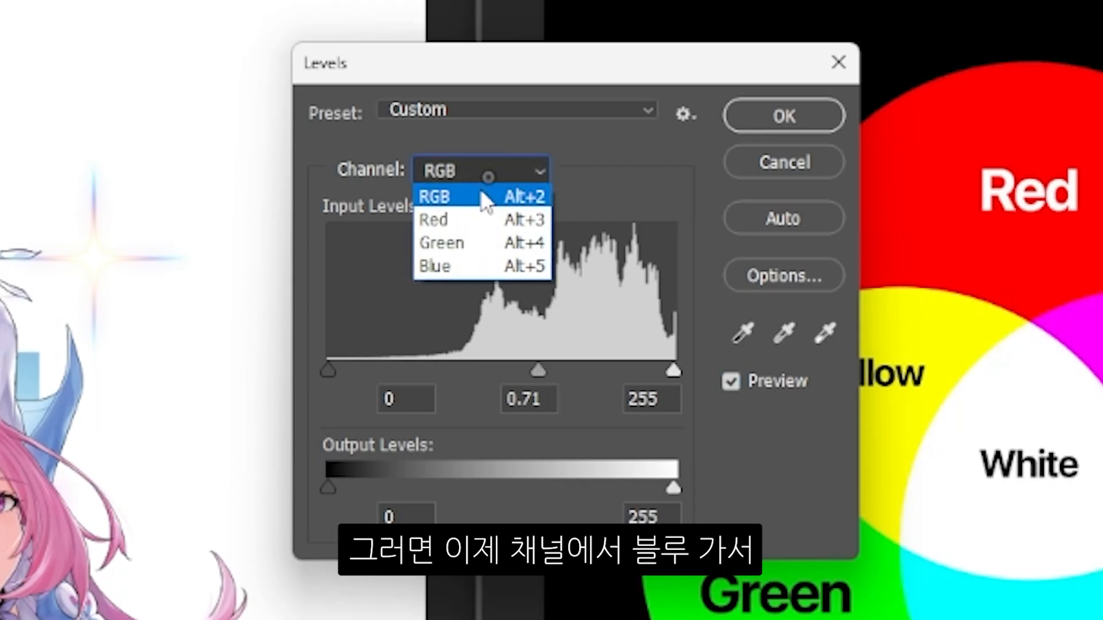
pyautogui.click(450, 277)
pyautogui.moveTo(506, 371)
pyautogui.mouseDown()
pyautogui.moveTo(542, 369)
pyautogui.moveTo(510, 369)
pyautogui.mouseUp()
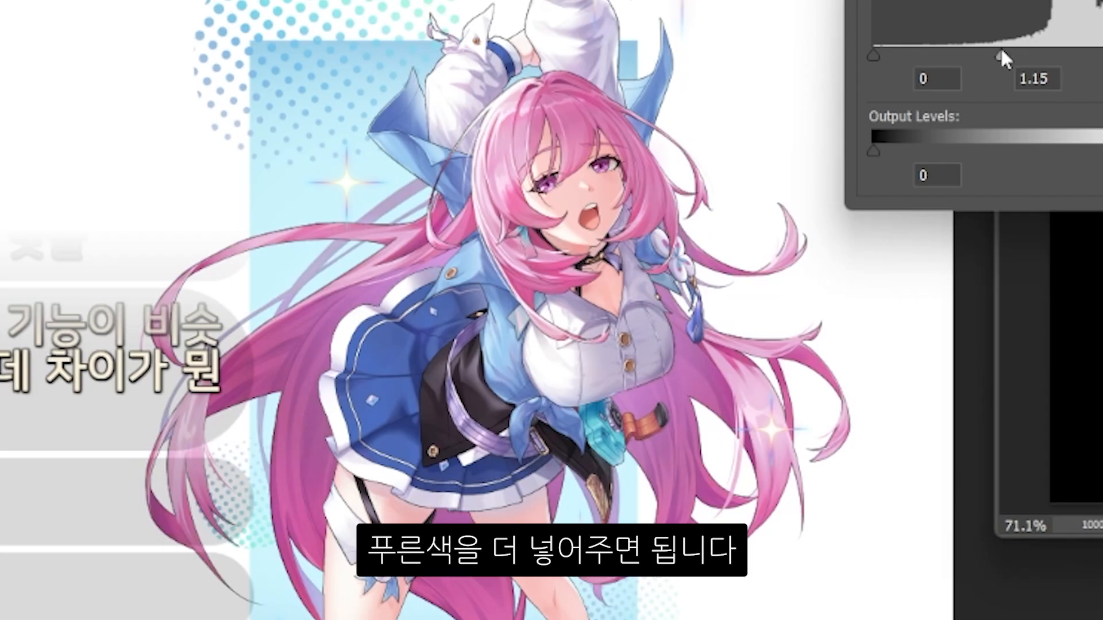
pyautogui.moveTo(998, 55); pyautogui.dragTo(1001, 55)
pyautogui.click(1070, 109)
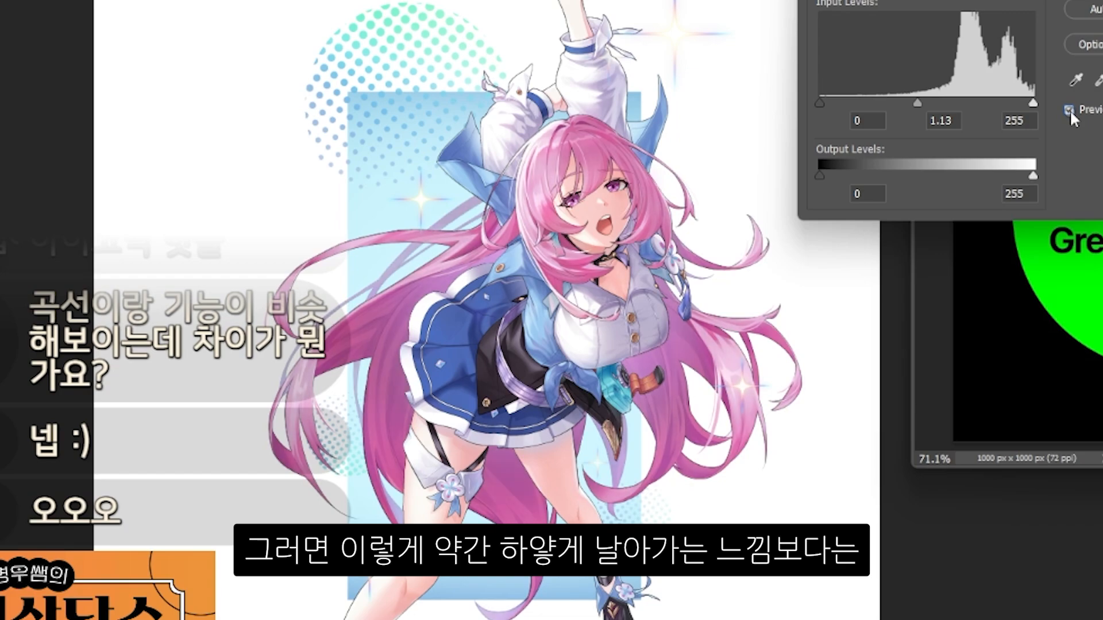
pyautogui.click(1069, 109)
pyautogui.click(1069, 108)
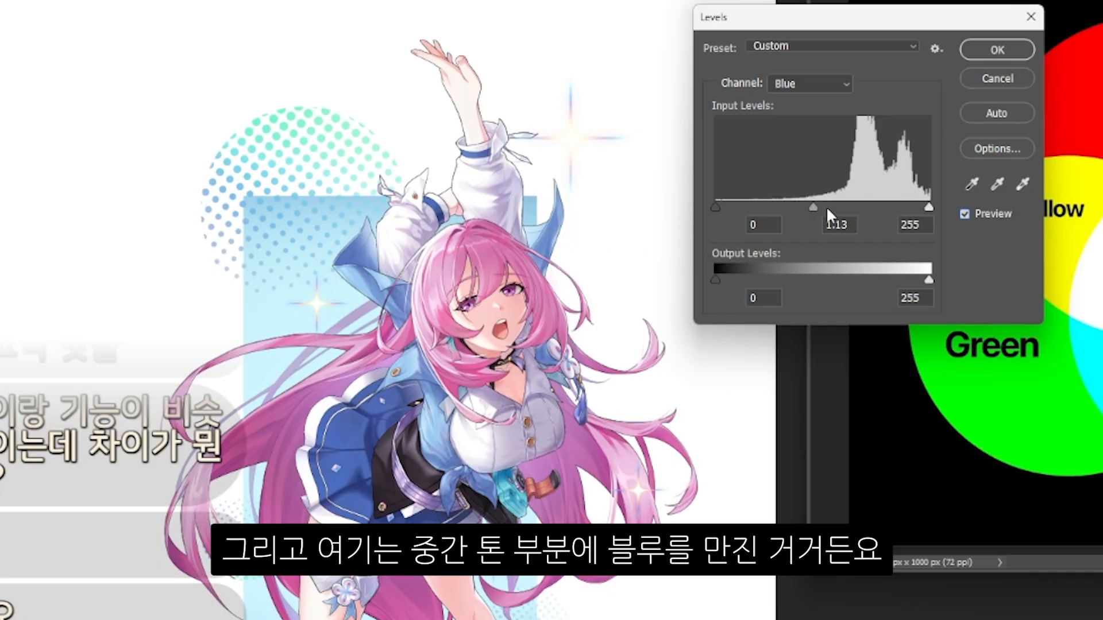
# - In the Red channel of Levels, set the hair's midtone input to 0.97 and its highlight input to 254
pyautogui.click(810, 84)
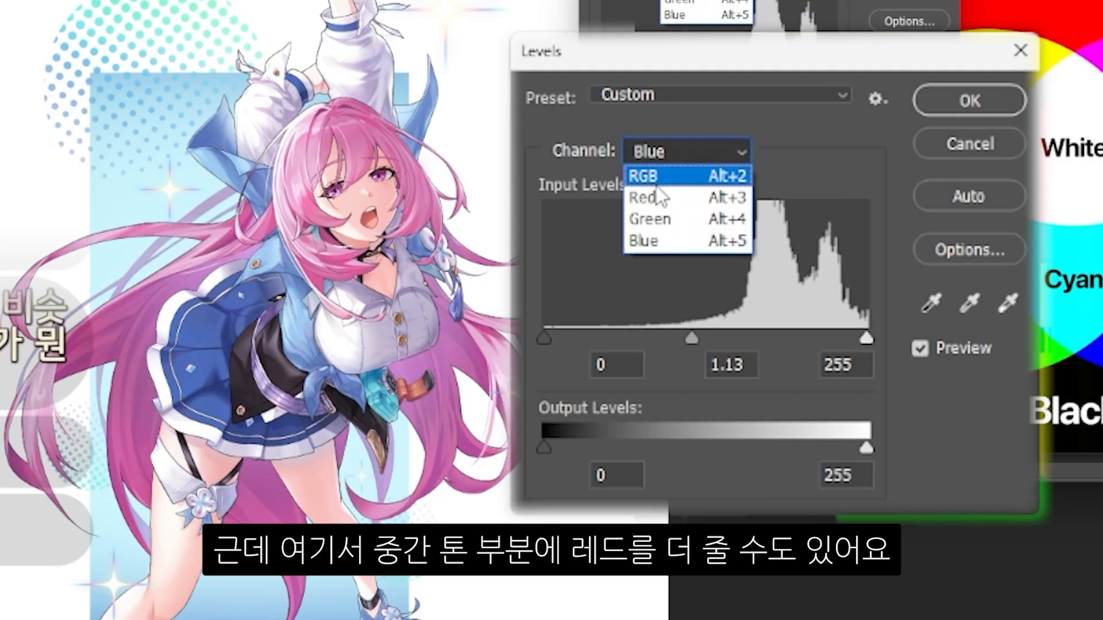
pyautogui.click(781, 113)
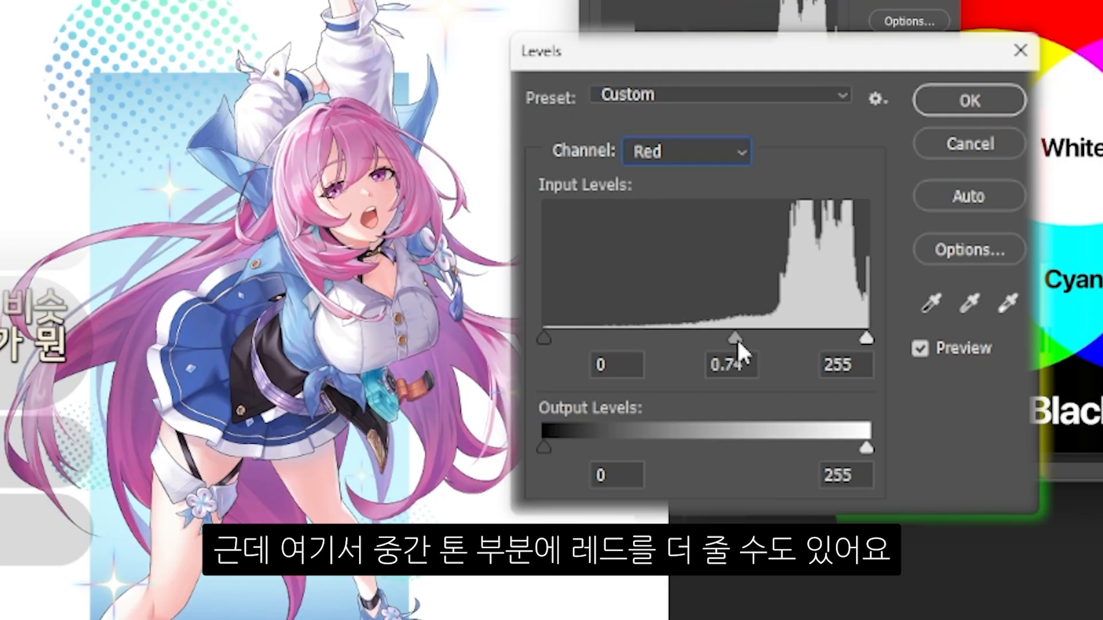
pyautogui.moveTo(695, 331)
pyautogui.mouseDown()
pyautogui.moveTo(673, 329)
pyautogui.moveTo(708, 337)
pyautogui.mouseUp()
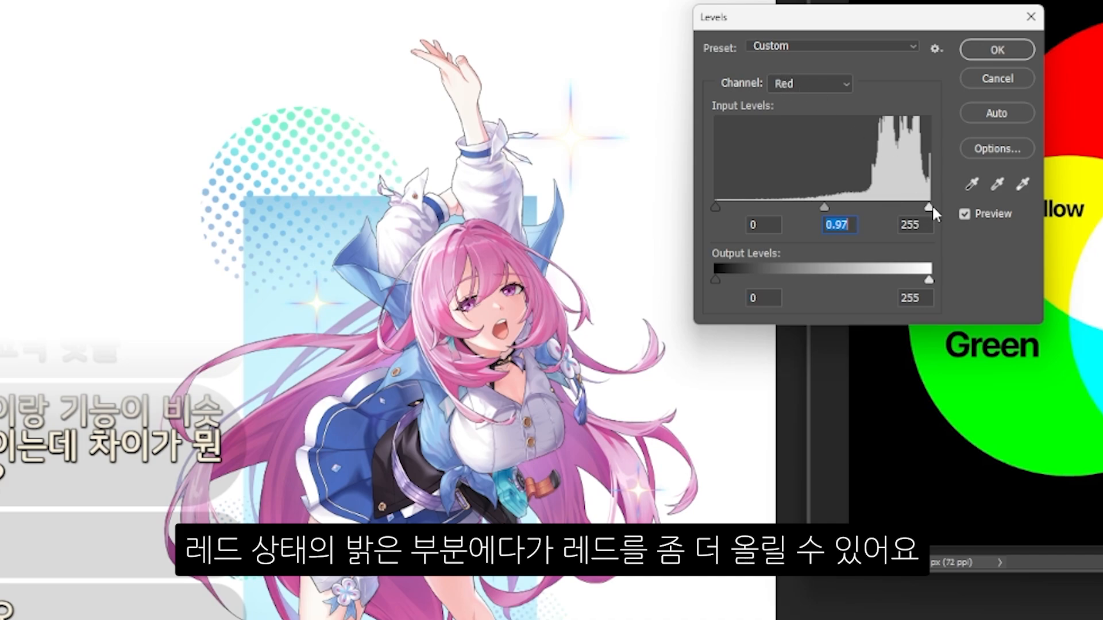
pyautogui.moveTo(932, 205)
pyautogui.mouseDown()
pyautogui.moveTo(915, 201)
pyautogui.moveTo(928, 204)
pyautogui.mouseUp()
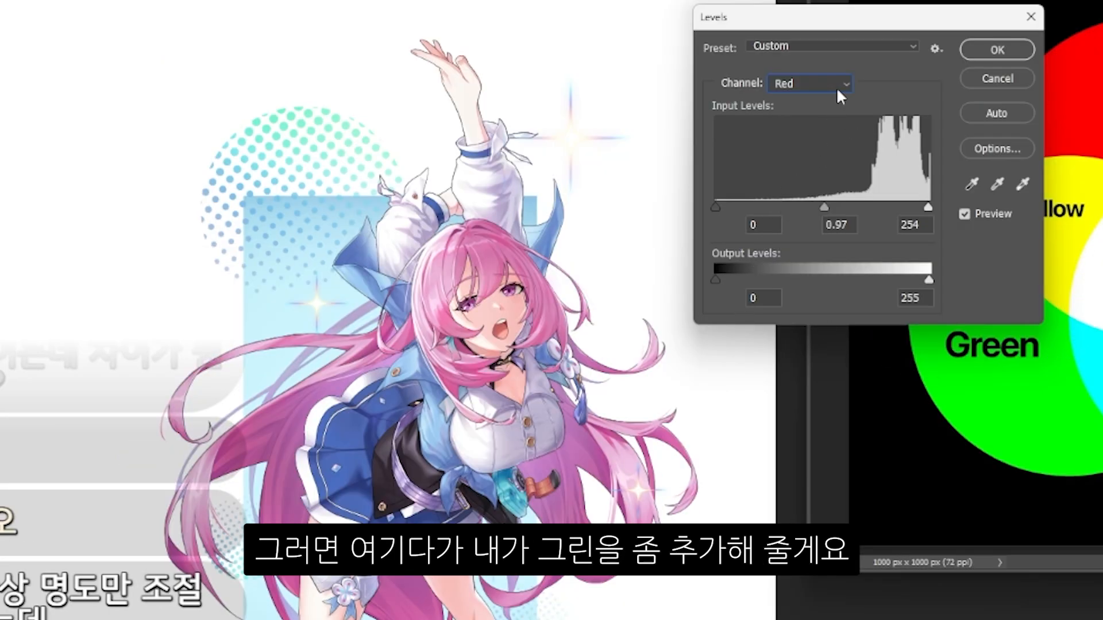
# - Switch Levels to the Green channel and lower the highlight input to about 245 to add green to the hair's light areas
pyautogui.click(840, 96)
pyautogui.click(805, 114)
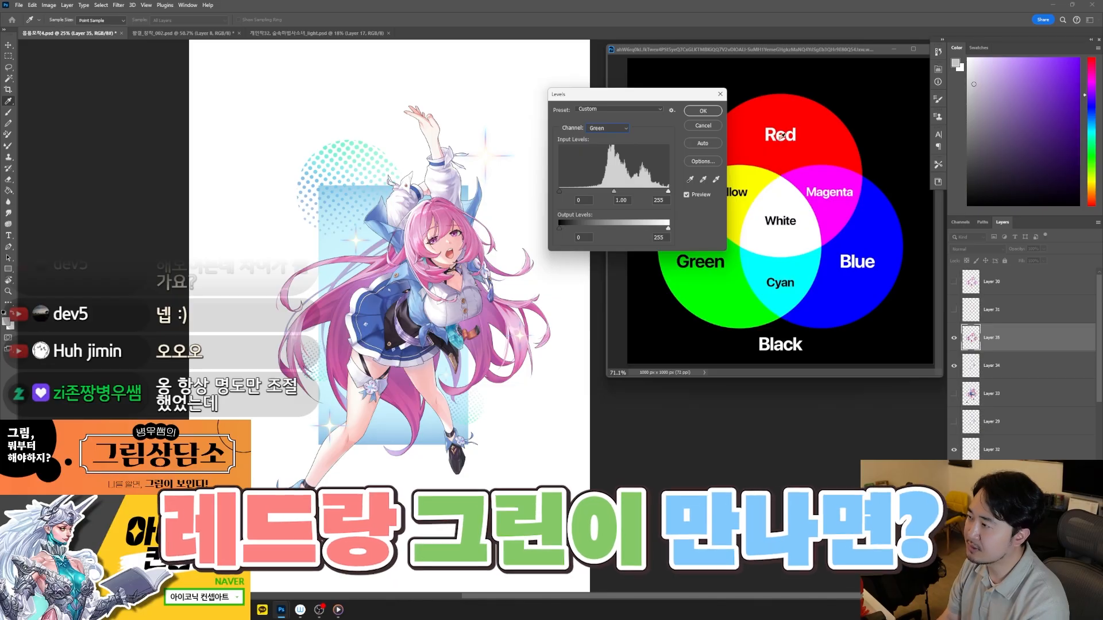
pyautogui.moveTo(945, 22); pyautogui.dragTo(945, 19)
pyautogui.moveTo(676, 98); pyautogui.dragTo(595, 391)
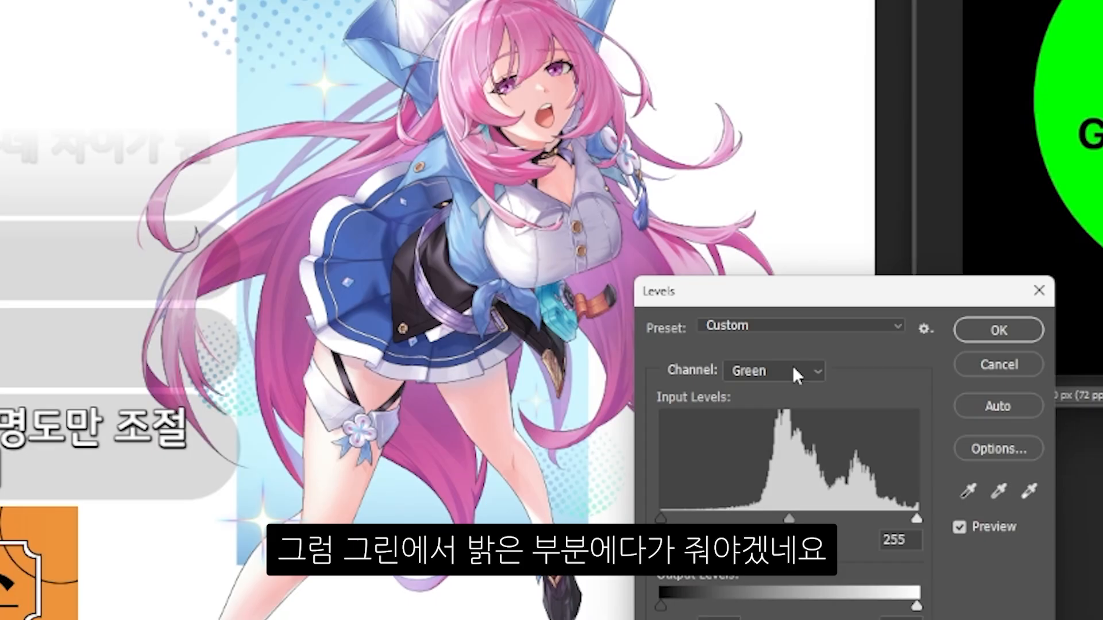
pyautogui.moveTo(919, 515); pyautogui.dragTo(890, 515)
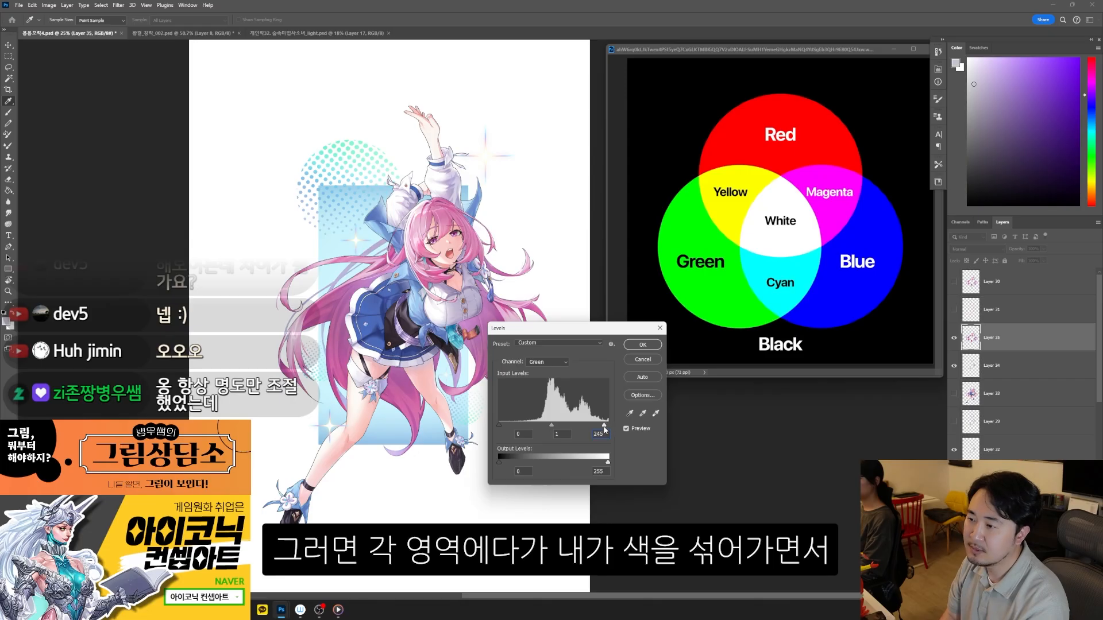
pyautogui.moveTo(602, 425); pyautogui.dragTo(604, 425)
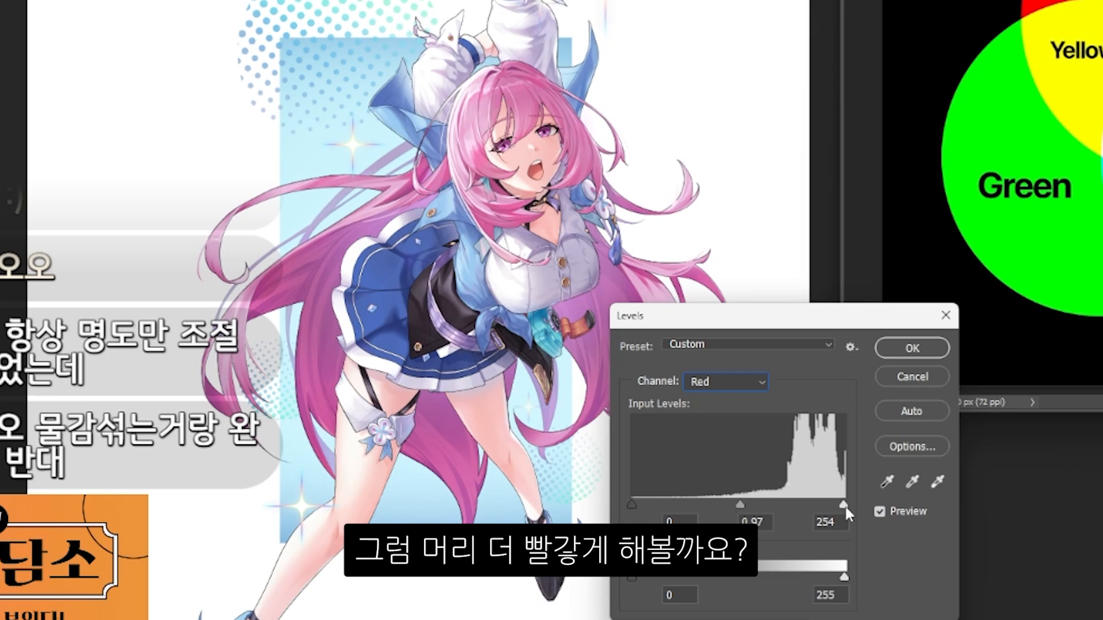
# - Lower the Red channel's highlight input to 243 for redder hair, and cancel the whole Levels adjustment
pyautogui.moveTo(844, 505); pyautogui.dragTo(845, 506)
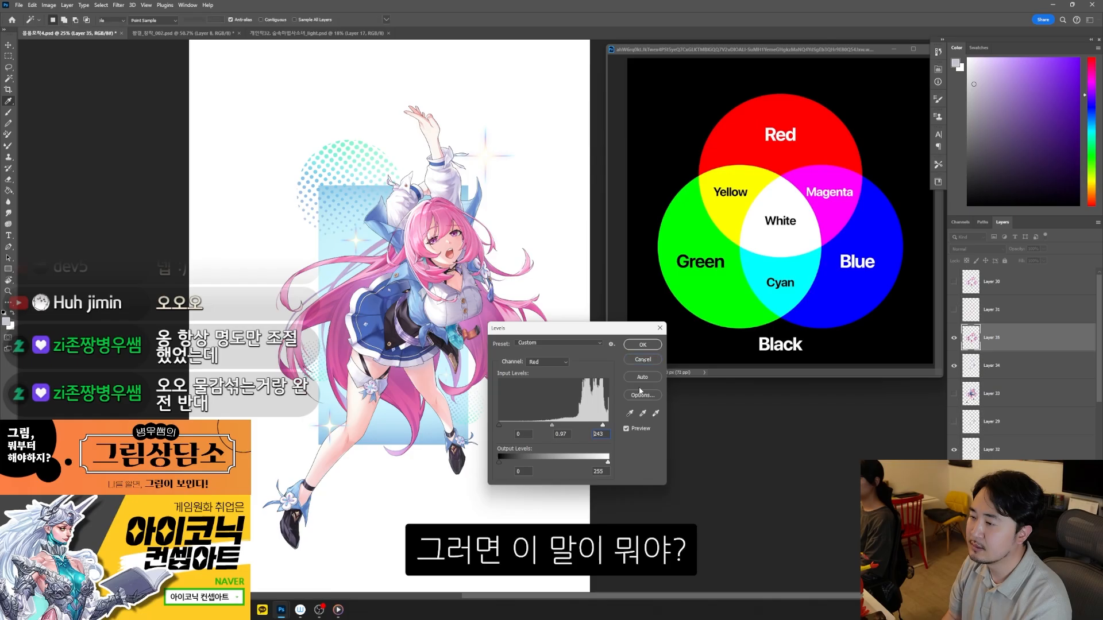
pyautogui.press('Escape')
# - Apply a fresh Levels adjustment to the hair with RGB midtone input 0.81 and highlight input 242
pyautogui.hotkey('ctrl', 'l')
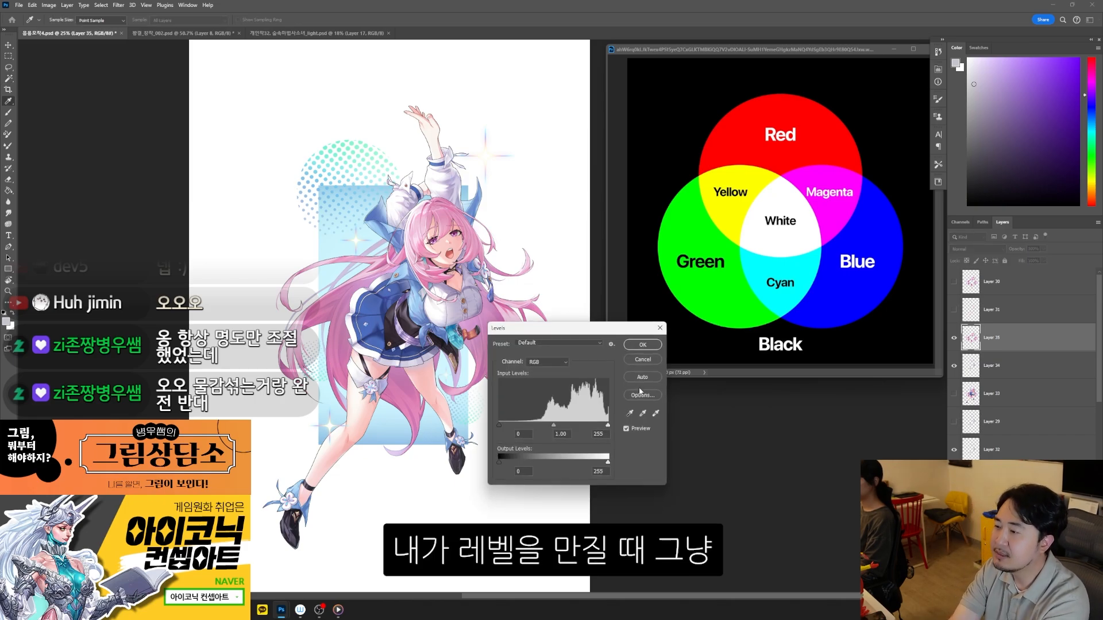
pyautogui.moveTo(554, 427); pyautogui.dragTo(556, 426)
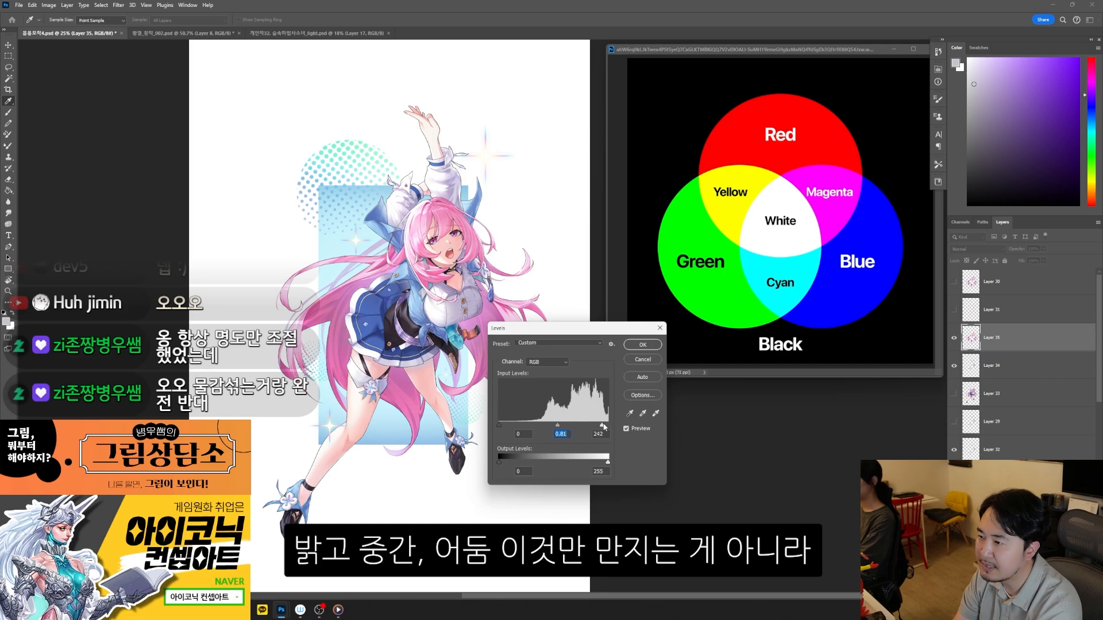
pyautogui.press('Return')
# - Set up the Magic Wand with Contiguous and Sample All Layers enabled and a tolerance of 25
pyautogui.press('w')
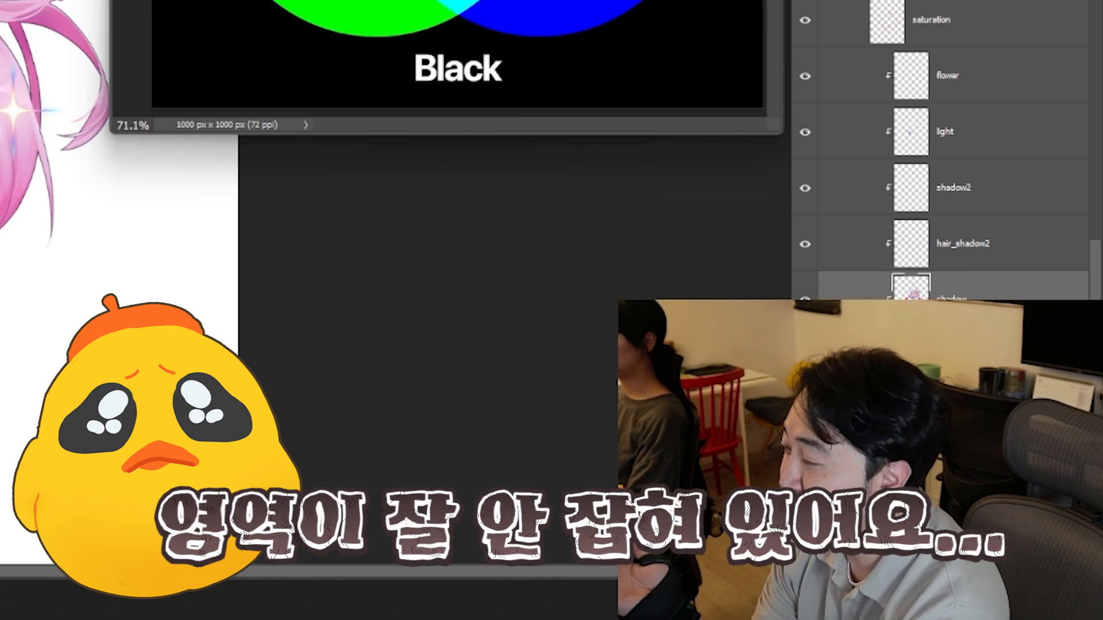
pyautogui.scroll(1, 1097, 265)
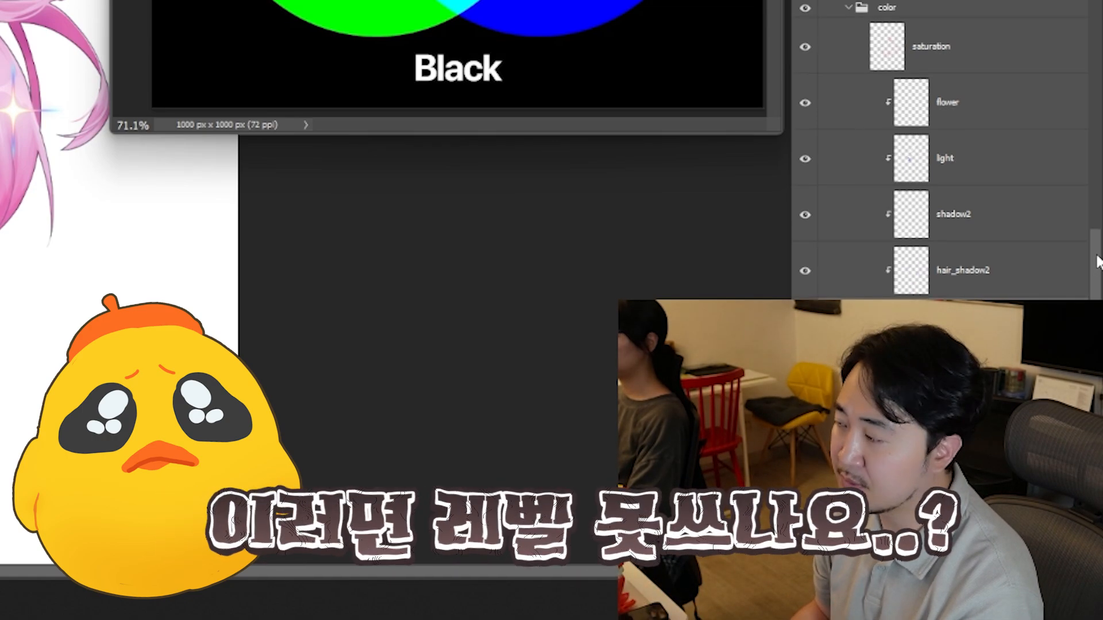
pyautogui.scroll(5, 1098, 265)
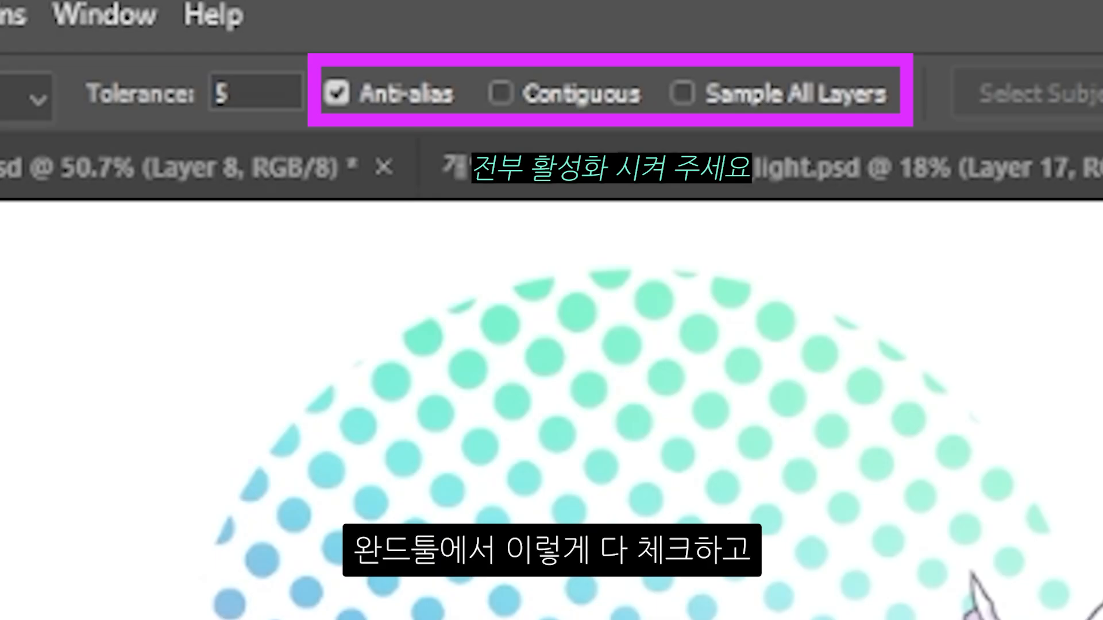
pyautogui.click(500, 93)
pyautogui.click(682, 93)
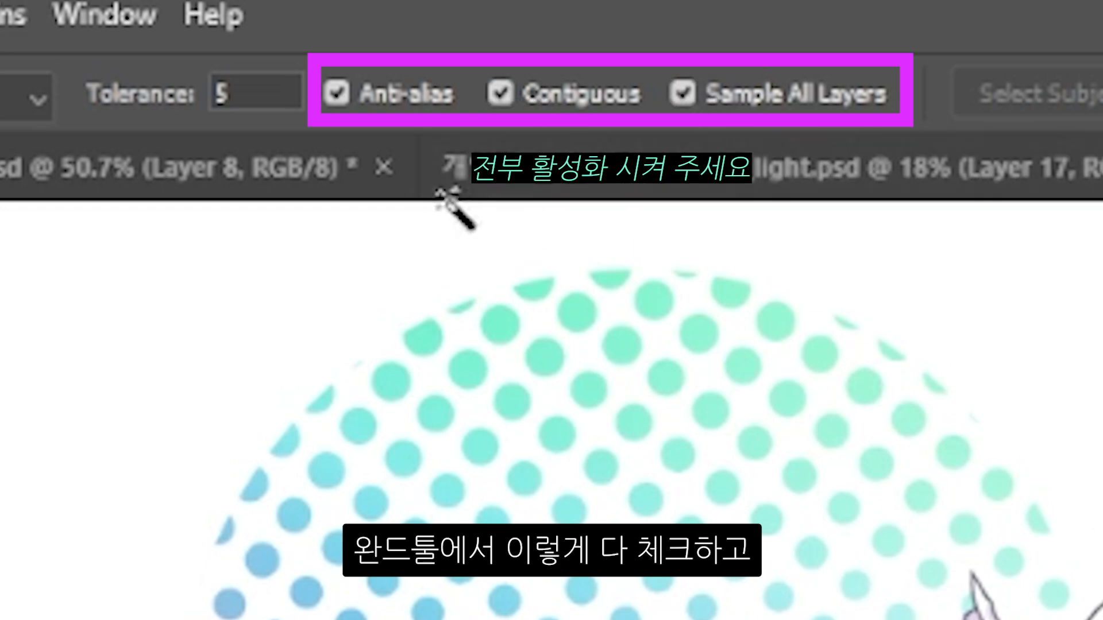
pyautogui.click(115, 97)
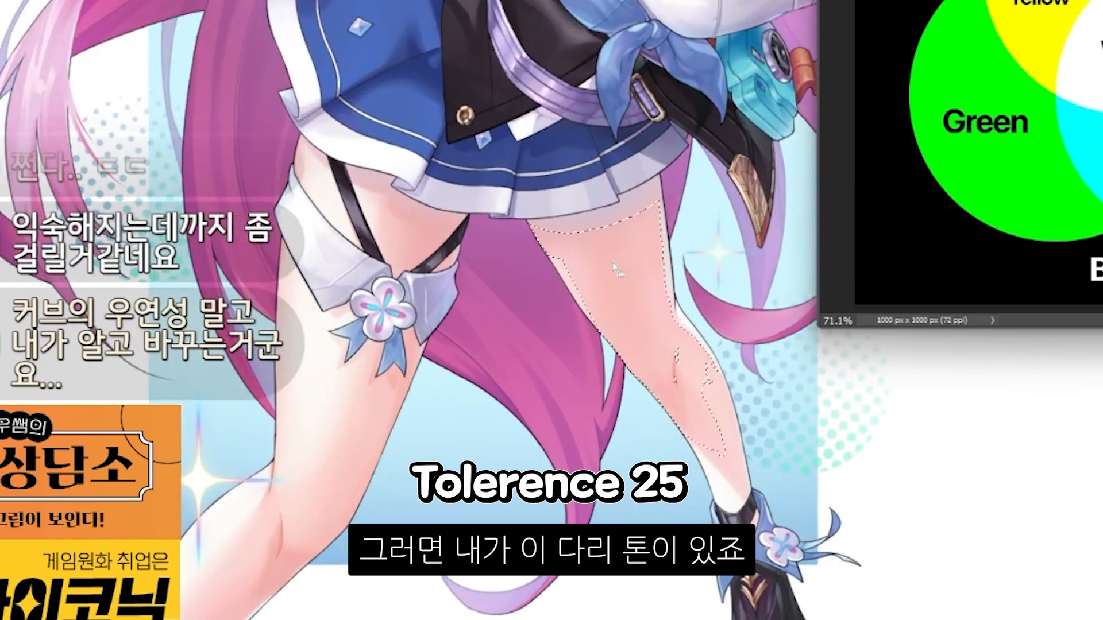
# - Select the bare skin of both legs with the Magic Wand, adding each missed tone to the selection
pyautogui.keyDown('shift'); pyautogui.click(611, 219); pyautogui.keyUp('shift')
pyautogui.keyDown('shift'); pyautogui.click(689, 331); pyautogui.keyUp('shift')
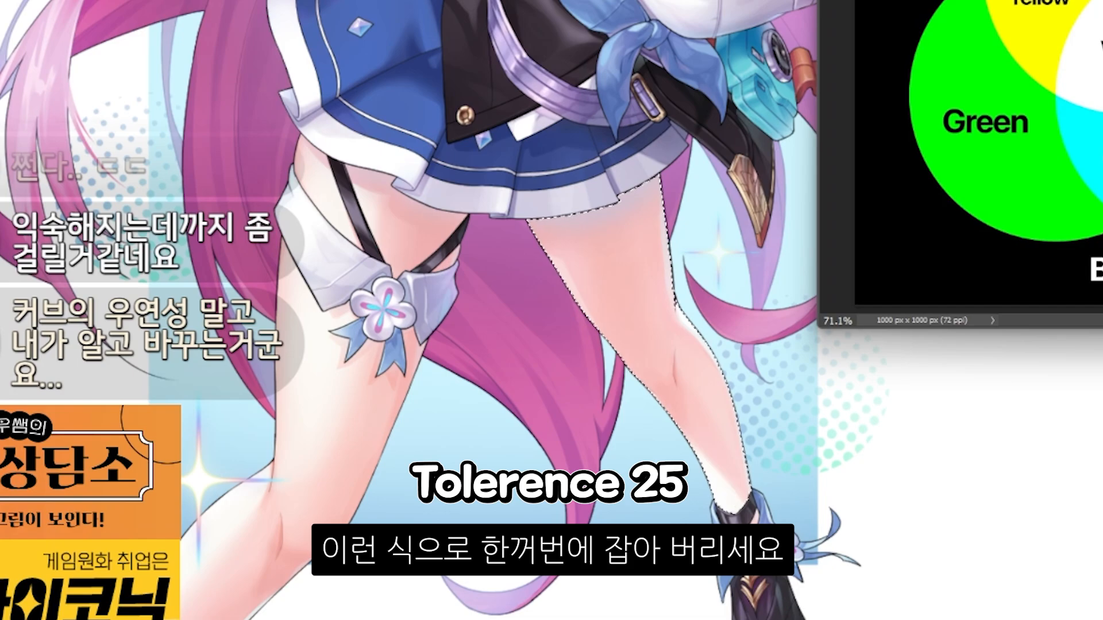
pyautogui.keyDown('shift'); pyautogui.click(319, 175); pyautogui.keyUp('shift')
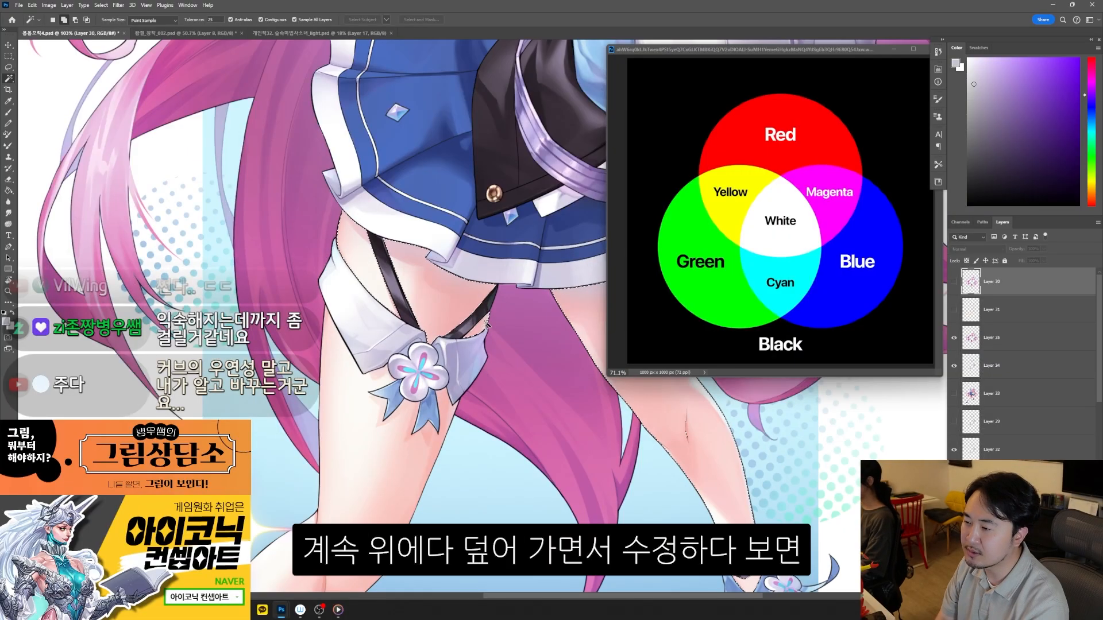
pyautogui.scroll(3, 515, 300)
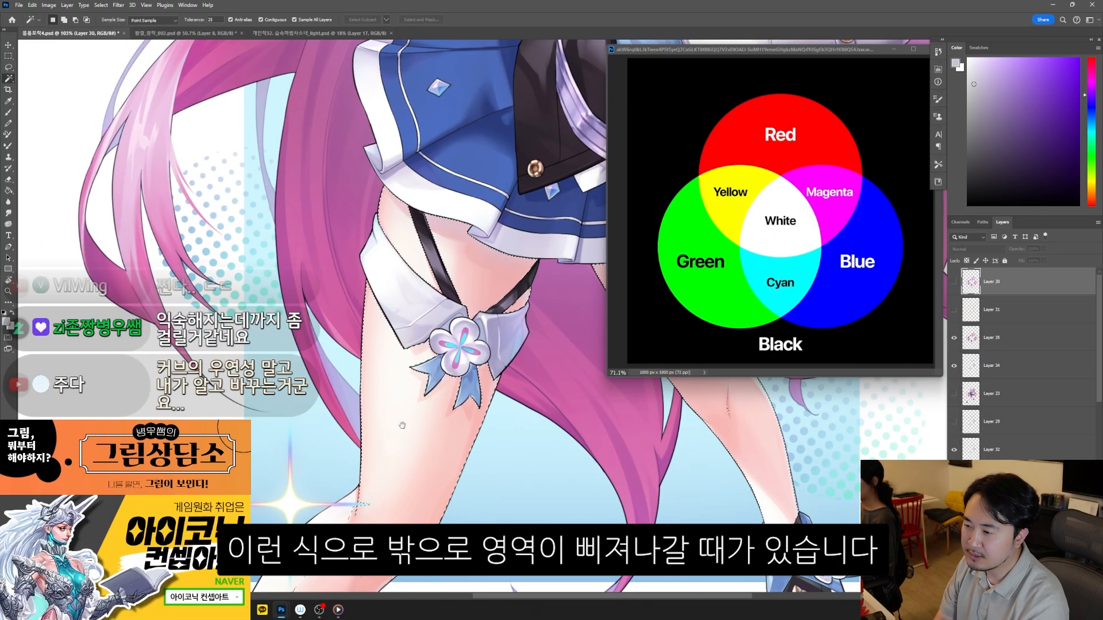
pyautogui.scroll(-6, 435, 384)
pyautogui.keyDown('shift'); pyautogui.click(406, 390); pyautogui.keyUp('shift')
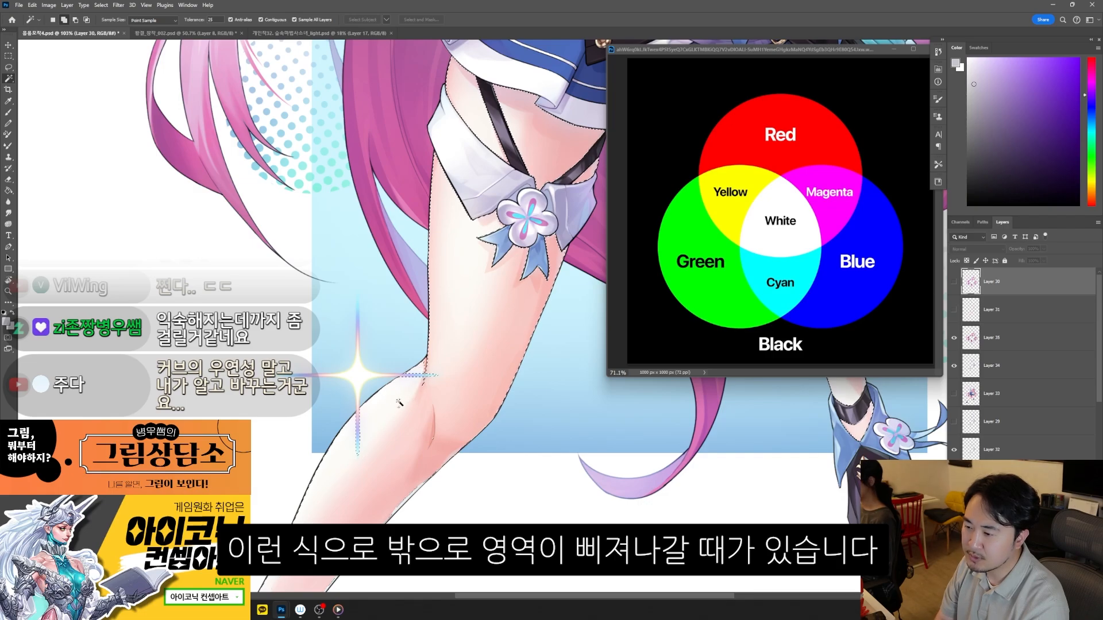
pyautogui.scroll(-3, 401, 404)
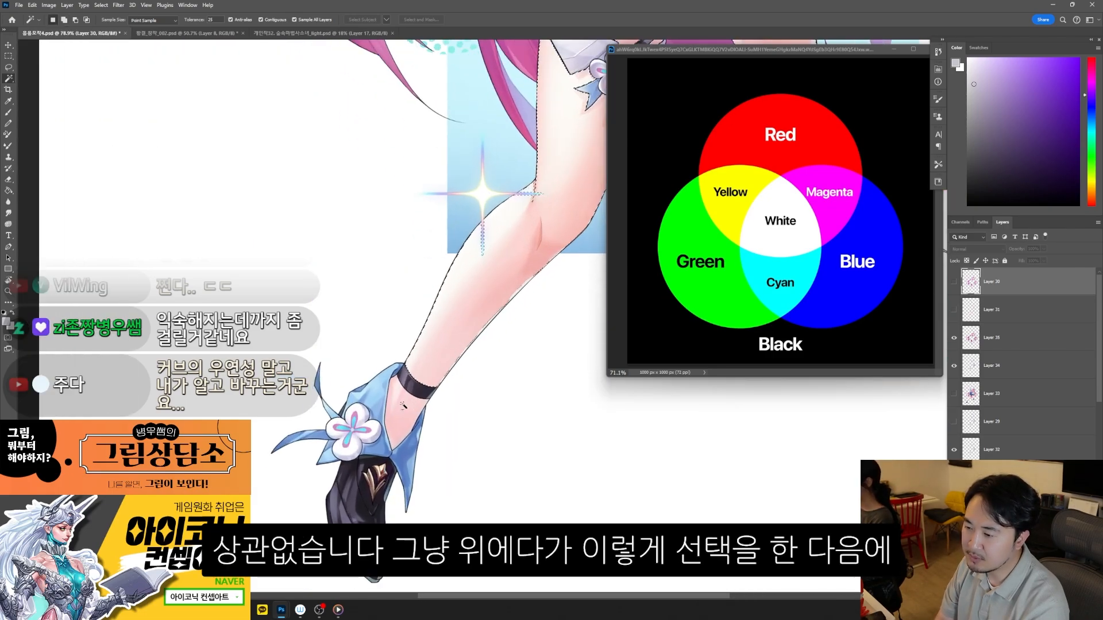
# - Extend the Magic Wand skin selection to the character's face and neck
pyautogui.press('shift')
pyautogui.scroll(-4, 412, 348)
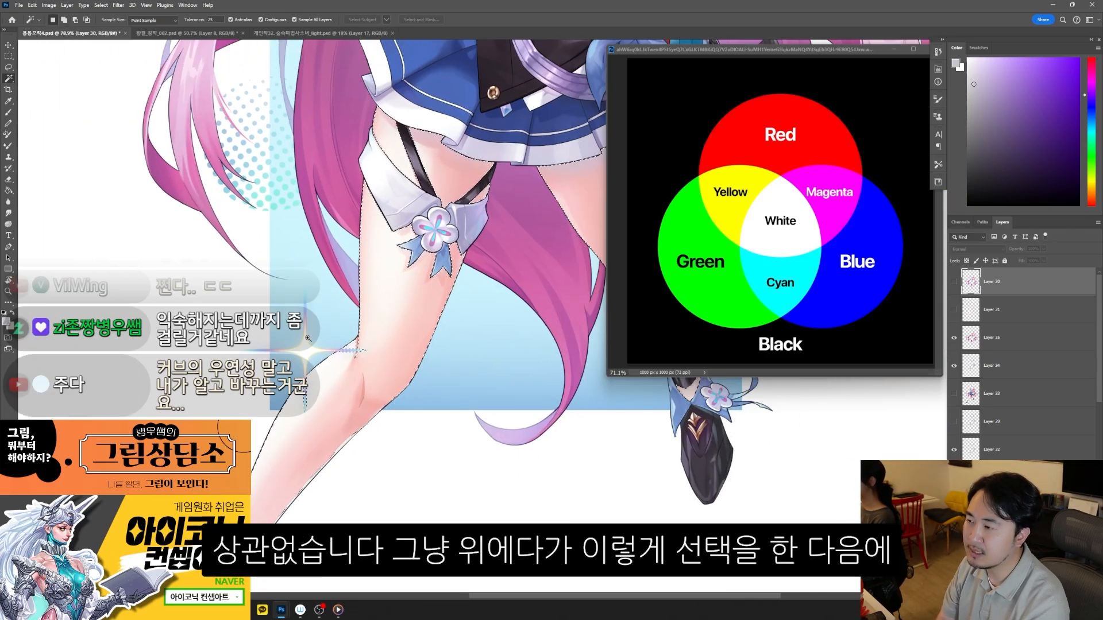
pyautogui.scroll(4, 500, 248)
pyautogui.scroll(4, 478, 205)
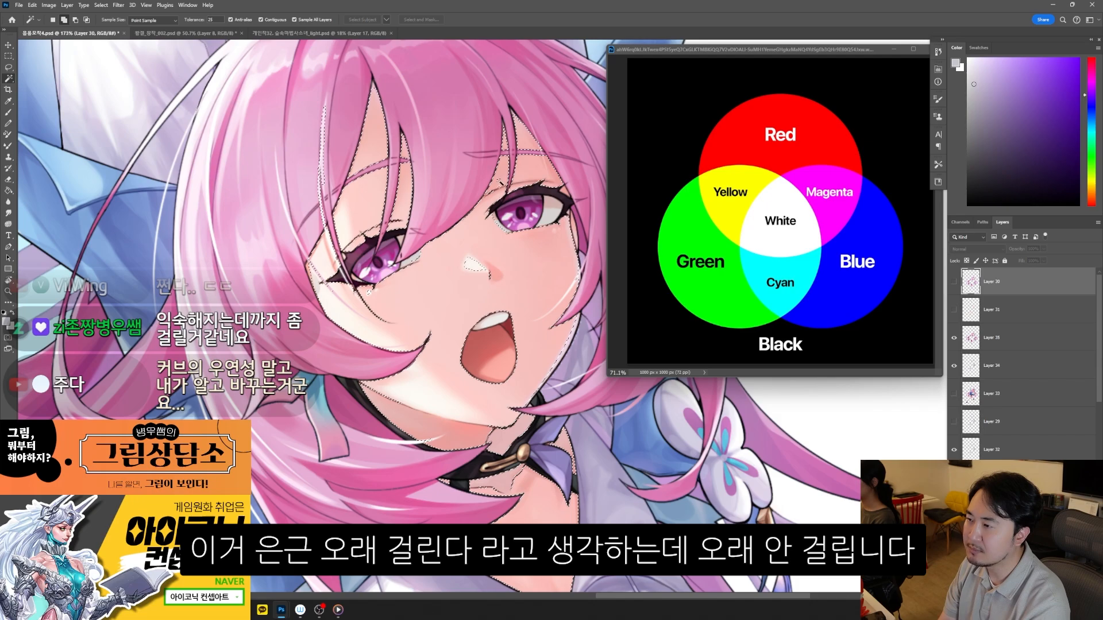
# - Copy the selected skin merged from the artwork onto a new layer and open Curves for it
pyautogui.hotkey('ctrl', '0')
pyautogui.hotkey('ctrl', '-')
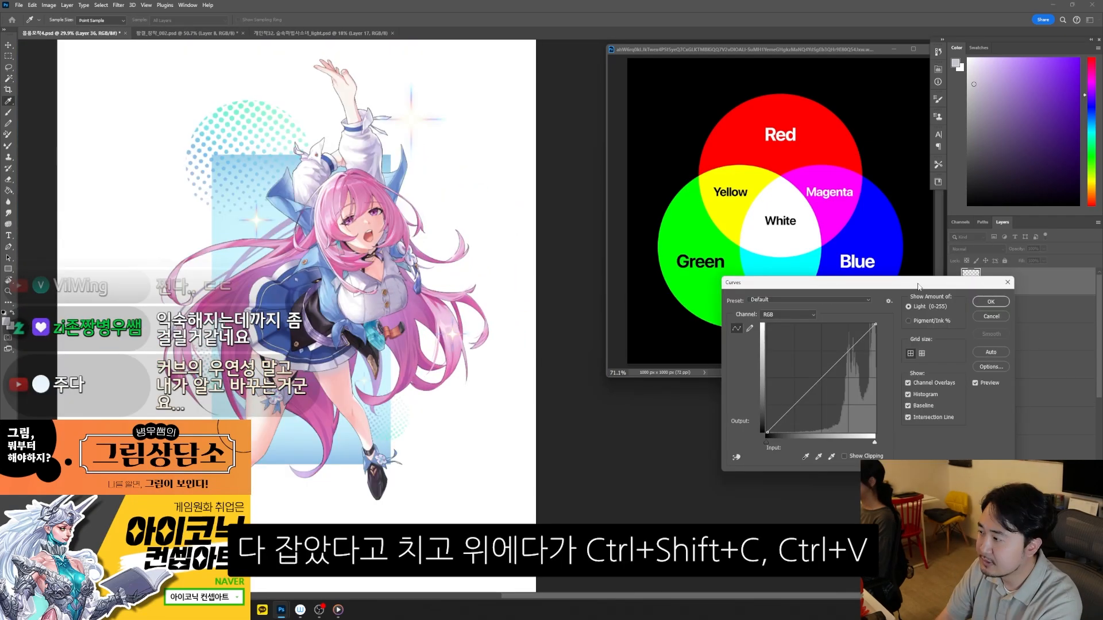
pyautogui.moveTo(918, 287); pyautogui.dragTo(436, 179)
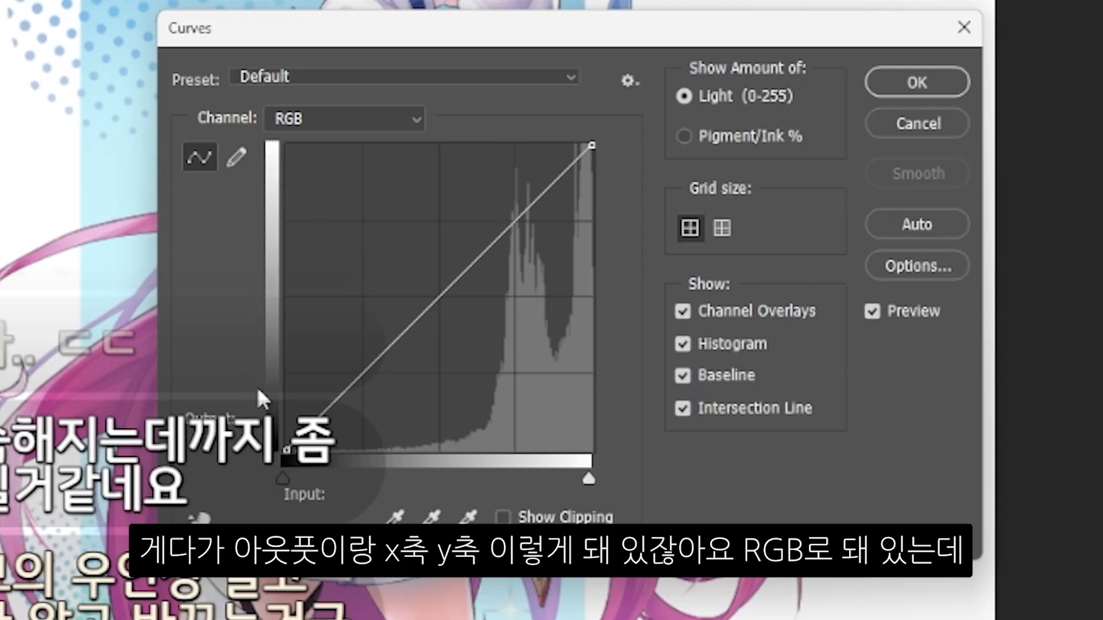
# - View the Red and Green channels in Curves, and try raising and lowering the Blue channel's curve on the skin
pyautogui.click(405, 119)
pyautogui.click(368, 171)
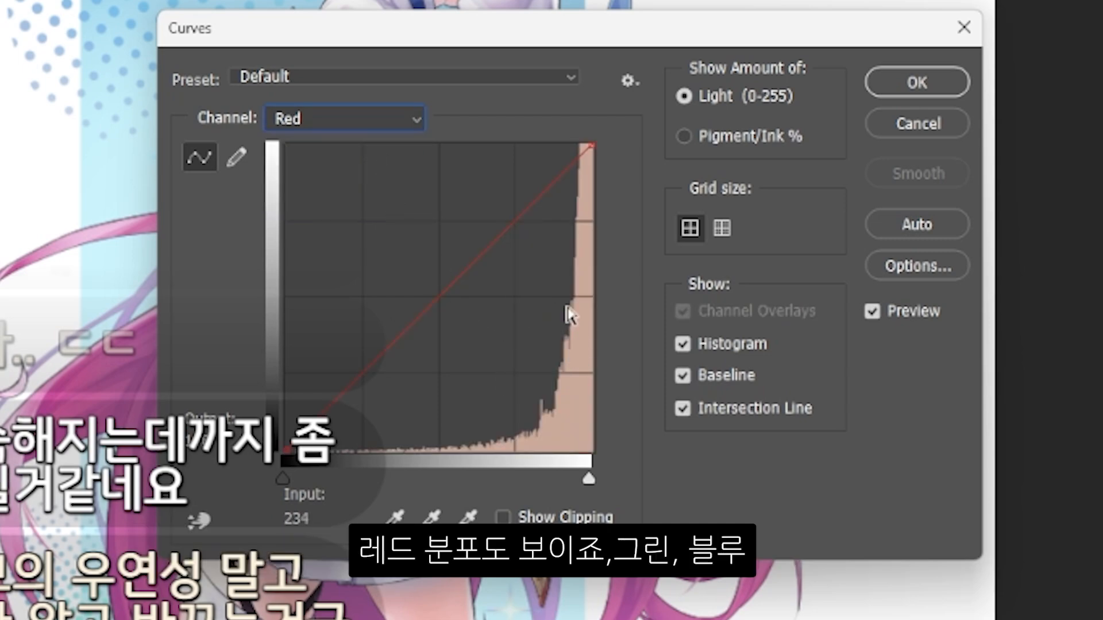
pyautogui.click(407, 119)
pyautogui.click(356, 183)
pyautogui.click(405, 119)
pyautogui.click(364, 204)
pyautogui.moveTo(459, 277); pyautogui.dragTo(461, 245)
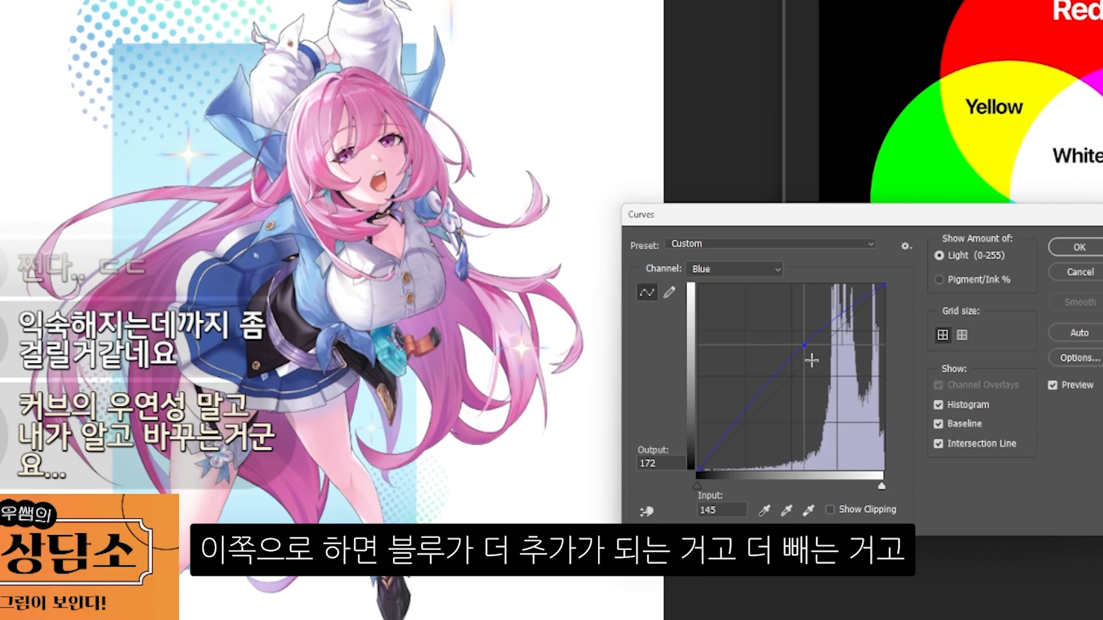
pyautogui.moveTo(805, 349); pyautogui.dragTo(826, 392)
# - Try bending the Red and Green channel curves on the skin, and discard the Curves adjustment
pyautogui.click(736, 269)
pyautogui.click(716, 293)
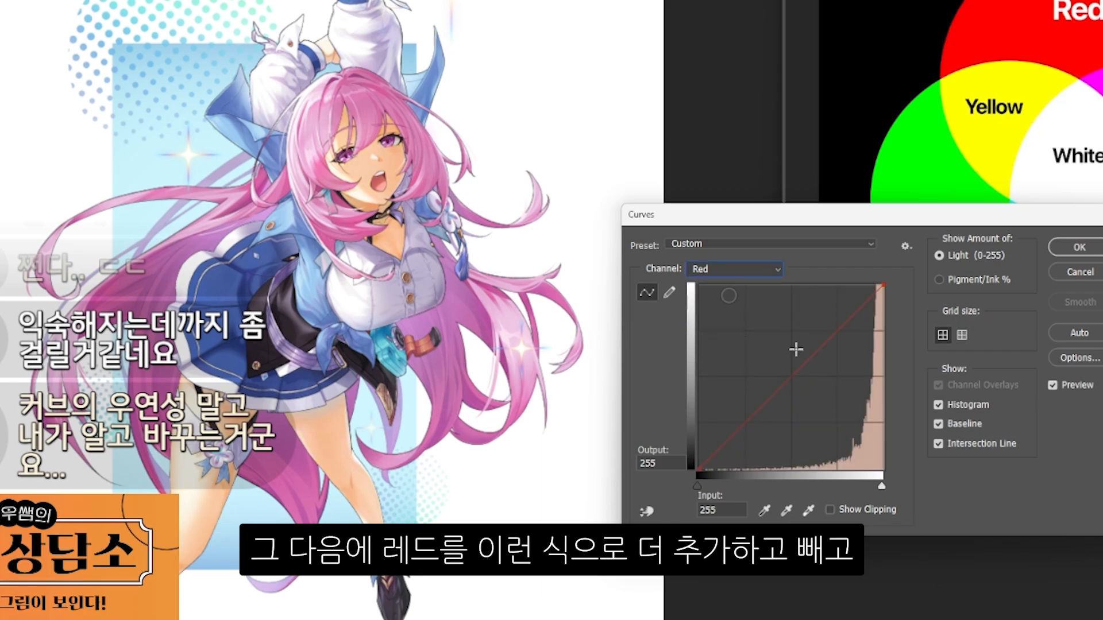
pyautogui.moveTo(806, 361)
pyautogui.mouseDown()
pyautogui.moveTo(822, 387)
pyautogui.moveTo(794, 333)
pyautogui.moveTo(819, 390)
pyautogui.moveTo(801, 335)
pyautogui.moveTo(822, 385)
pyautogui.moveTo(826, 370)
pyautogui.mouseUp()
pyautogui.click(770, 269)
pyautogui.click(770, 310)
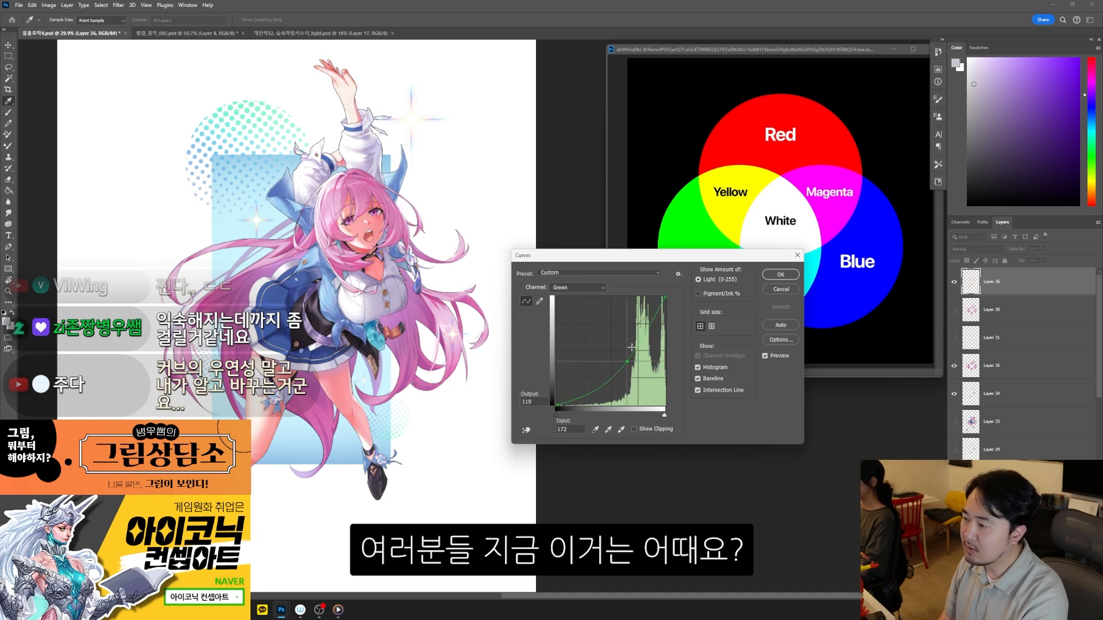
pyautogui.moveTo(631, 348); pyautogui.dragTo(623, 331)
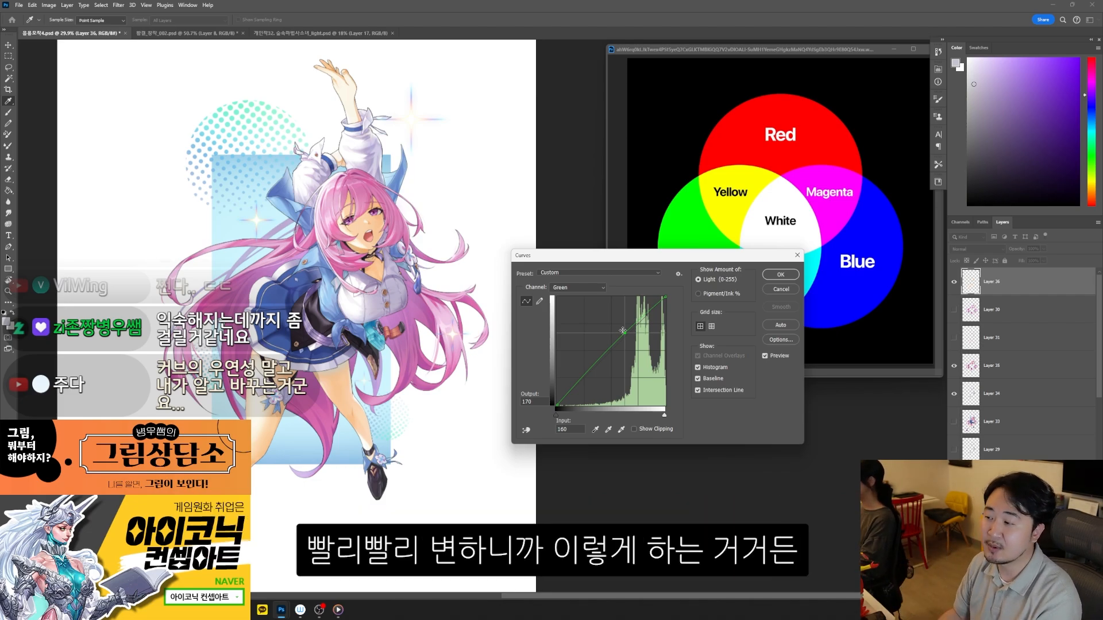
pyautogui.click(789, 294)
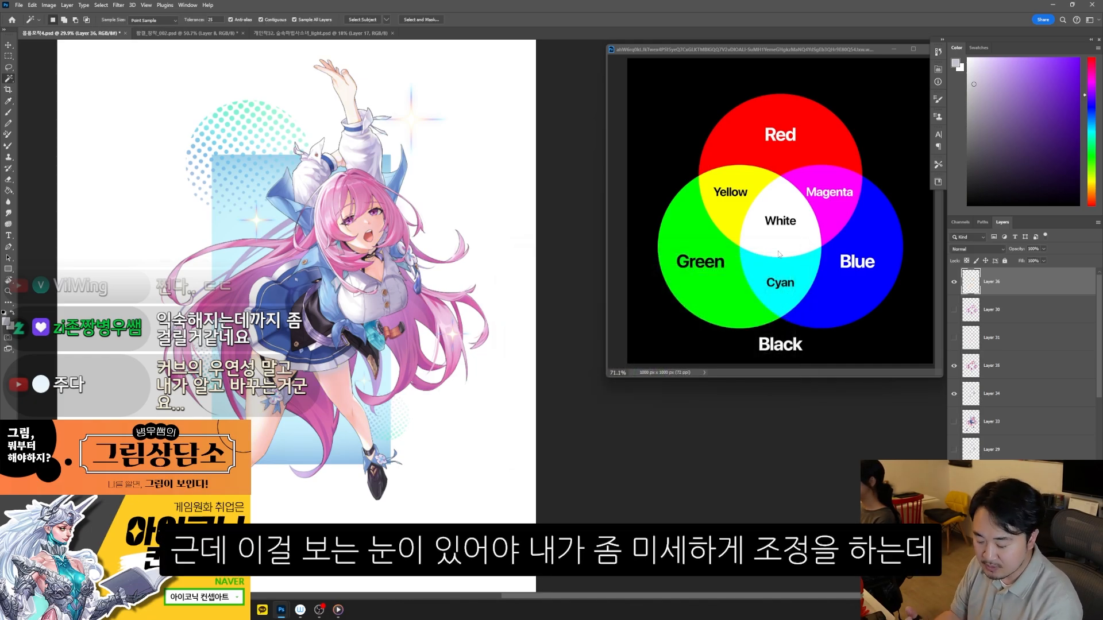
# - Try bending the RGB curve around its midtones in a fresh Curves adjustment, and discard it
pyautogui.hotkey('ctrl', 'm')
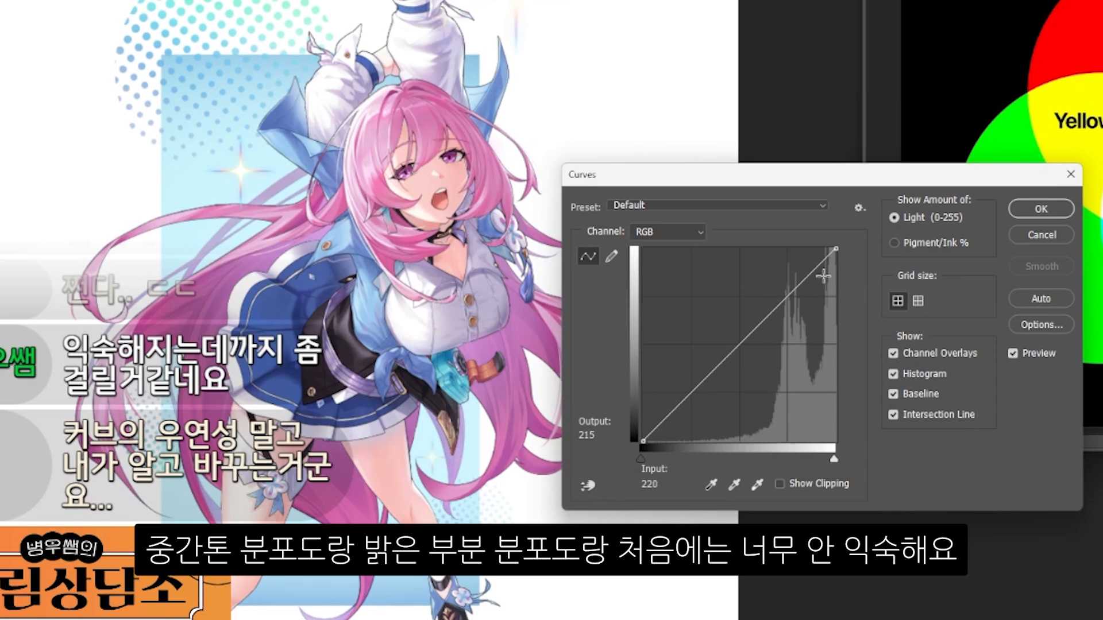
pyautogui.moveTo(718, 360); pyautogui.dragTo(748, 337)
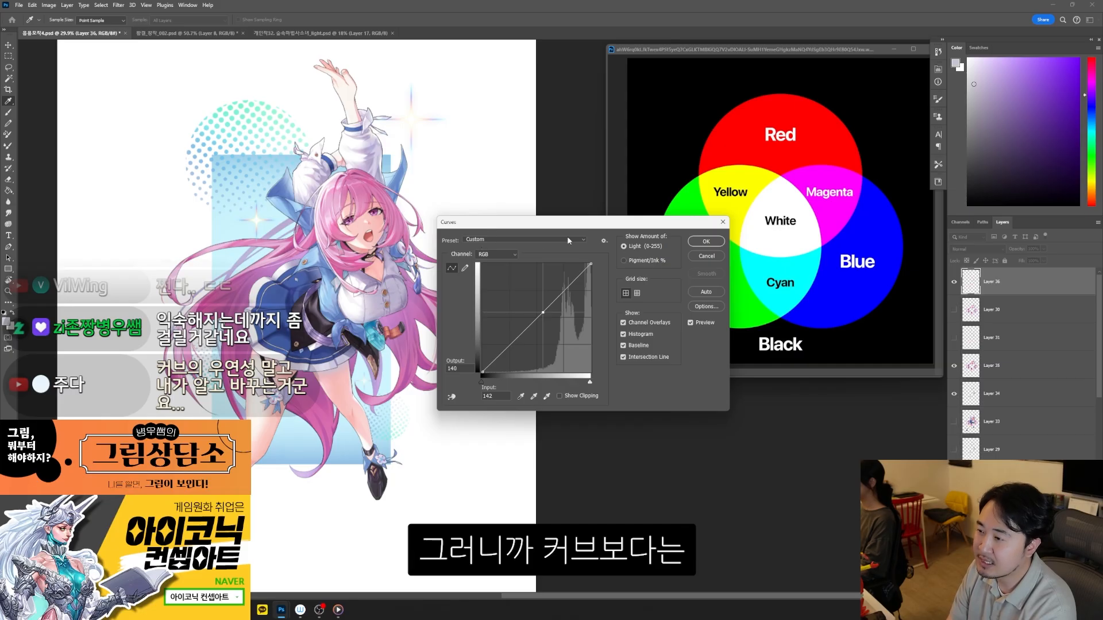
pyautogui.click(706, 256)
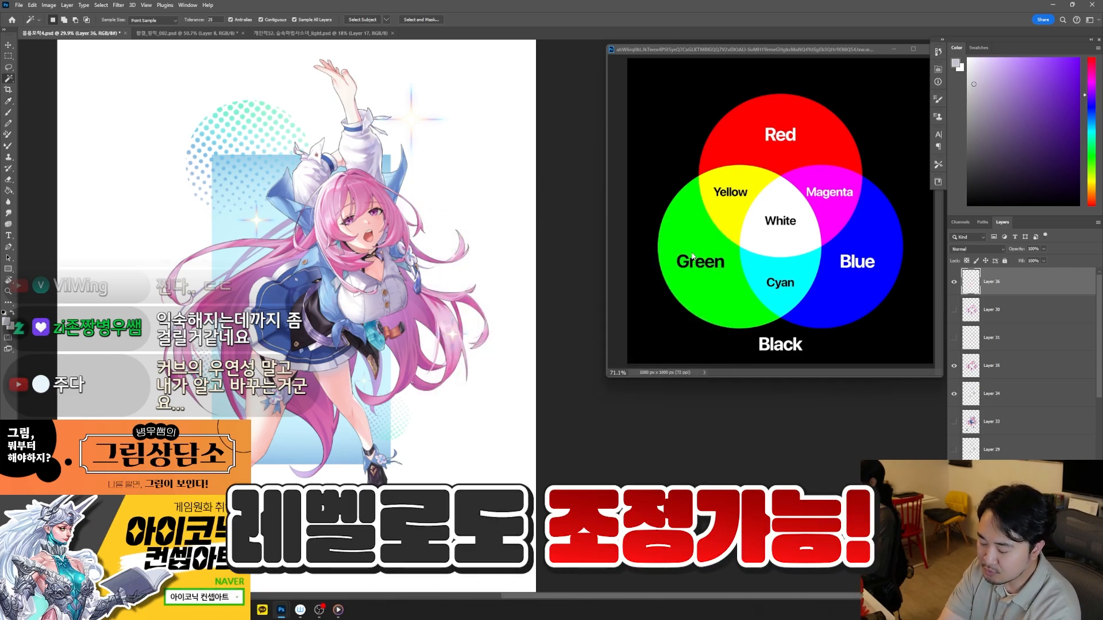
# - Adjust the skin's Blue channel midtones with Levels
pyautogui.hotkey('ctrl', 'l')
pyautogui.click(530, 184)
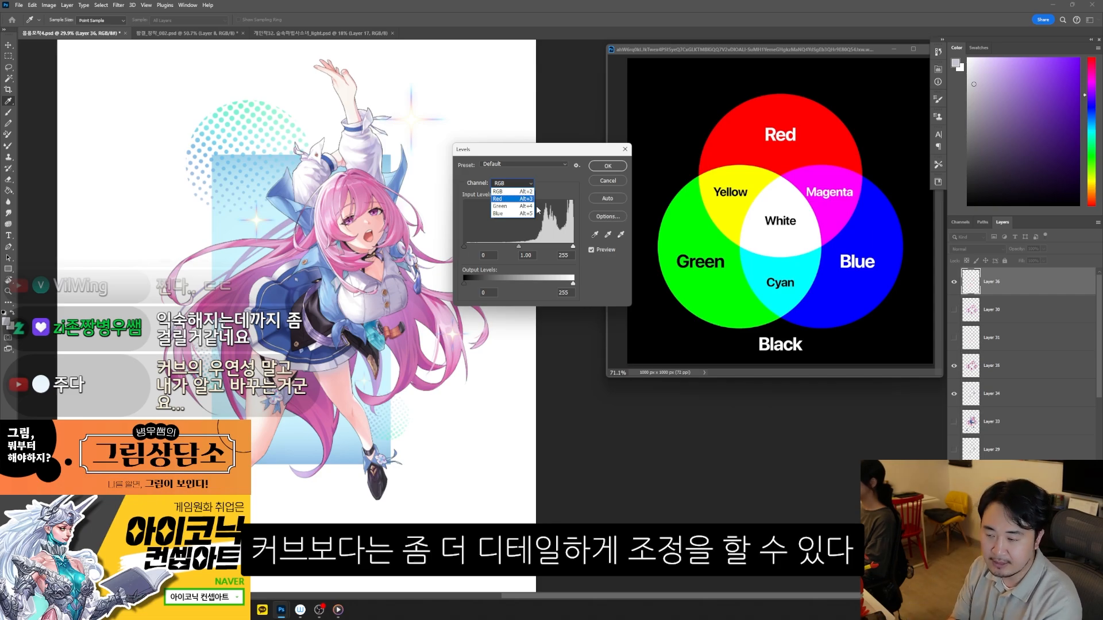
pyautogui.click(498, 213)
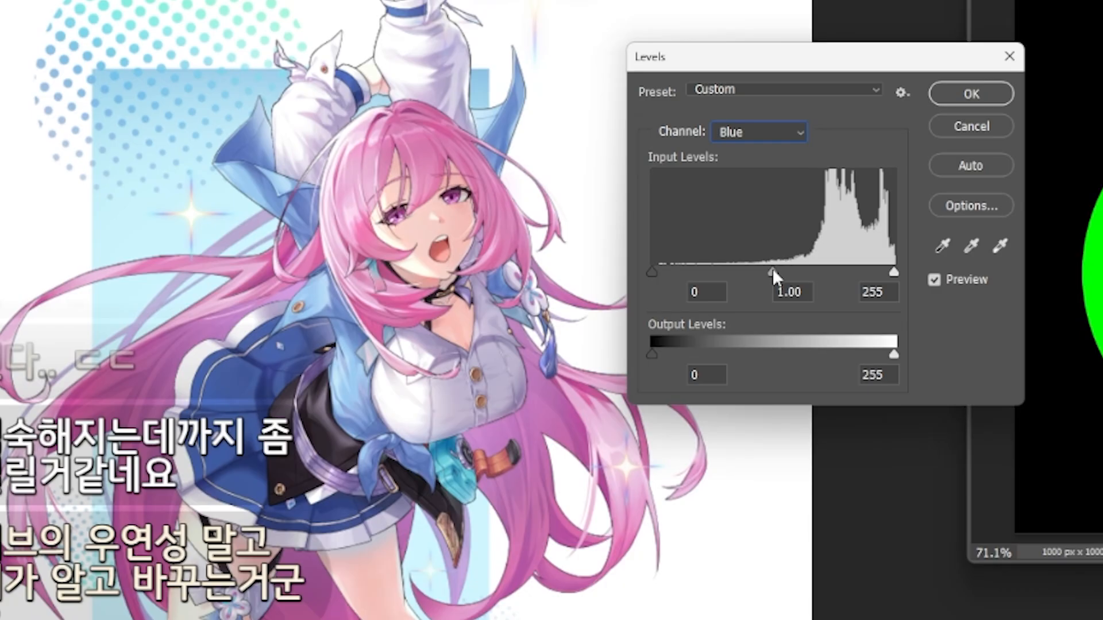
pyautogui.moveTo(773, 271)
pyautogui.mouseDown()
pyautogui.moveTo(811, 273)
pyautogui.moveTo(756, 259)
pyautogui.mouseUp()
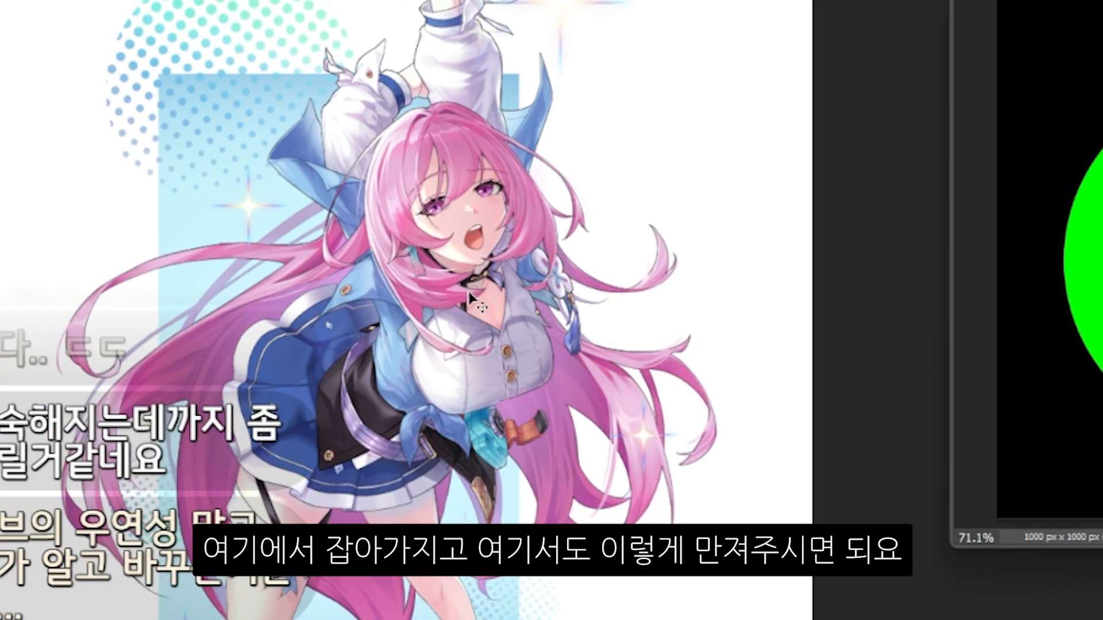
# - Apply Levels to the skin with RGB midtone 0.78, a lowered Green highlight input and Blue midtone 1.22
pyautogui.hotkey('ctrl', 'l')
pyautogui.moveTo(759, 260)
pyautogui.mouseDown()
pyautogui.moveTo(749, 259)
pyautogui.moveTo(777, 254)
pyautogui.mouseUp()
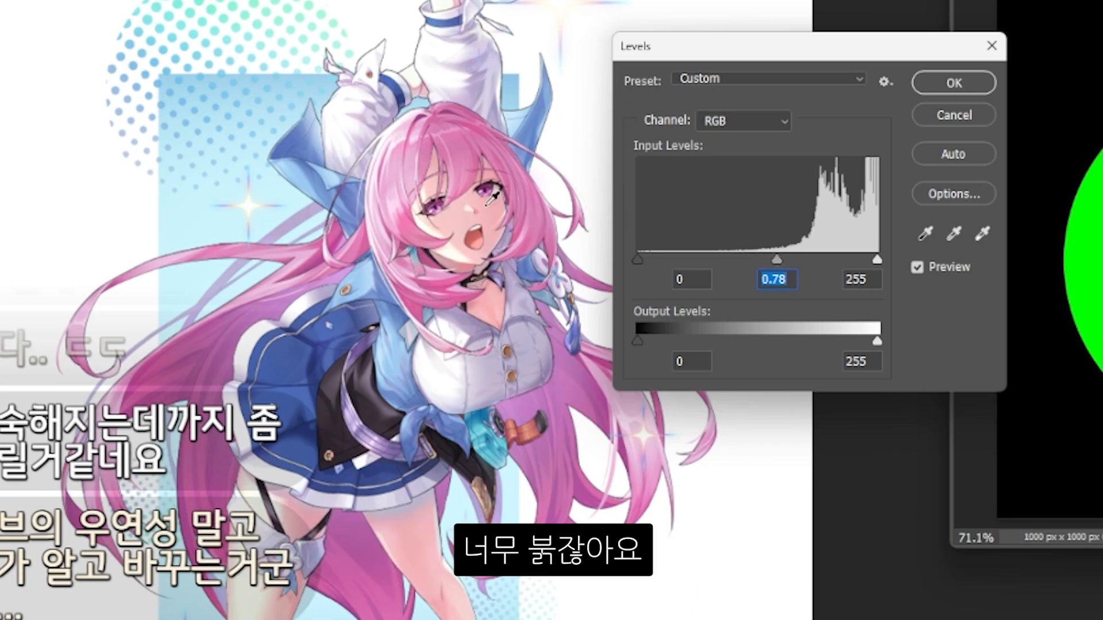
pyautogui.click(759, 122)
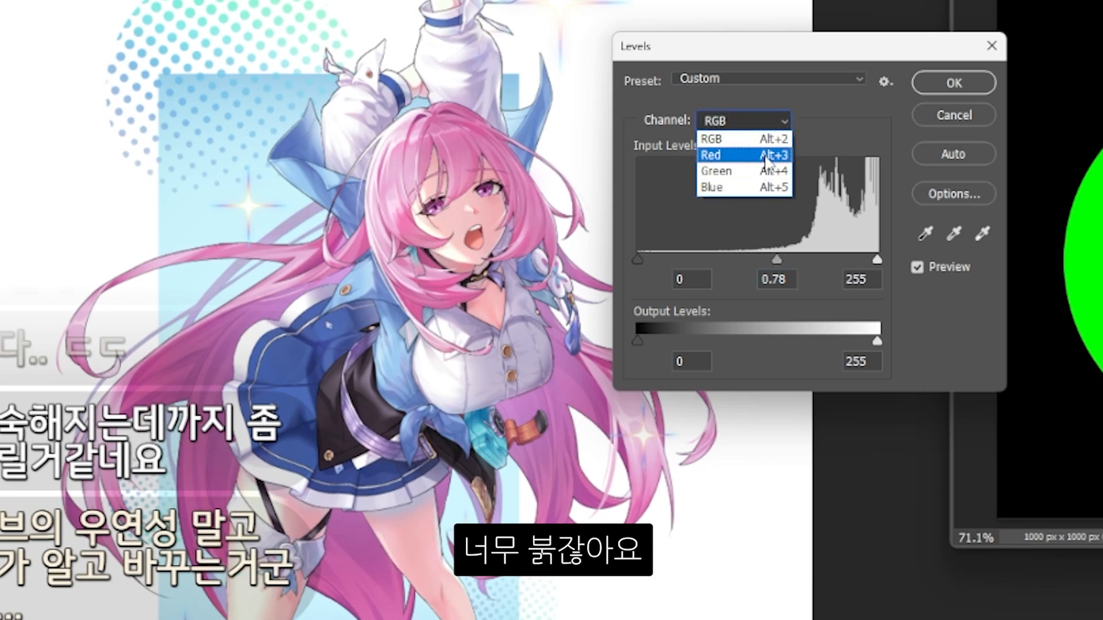
pyautogui.click(771, 170)
pyautogui.moveTo(880, 256); pyautogui.dragTo(866, 256)
pyautogui.hotkey('alt', '5')
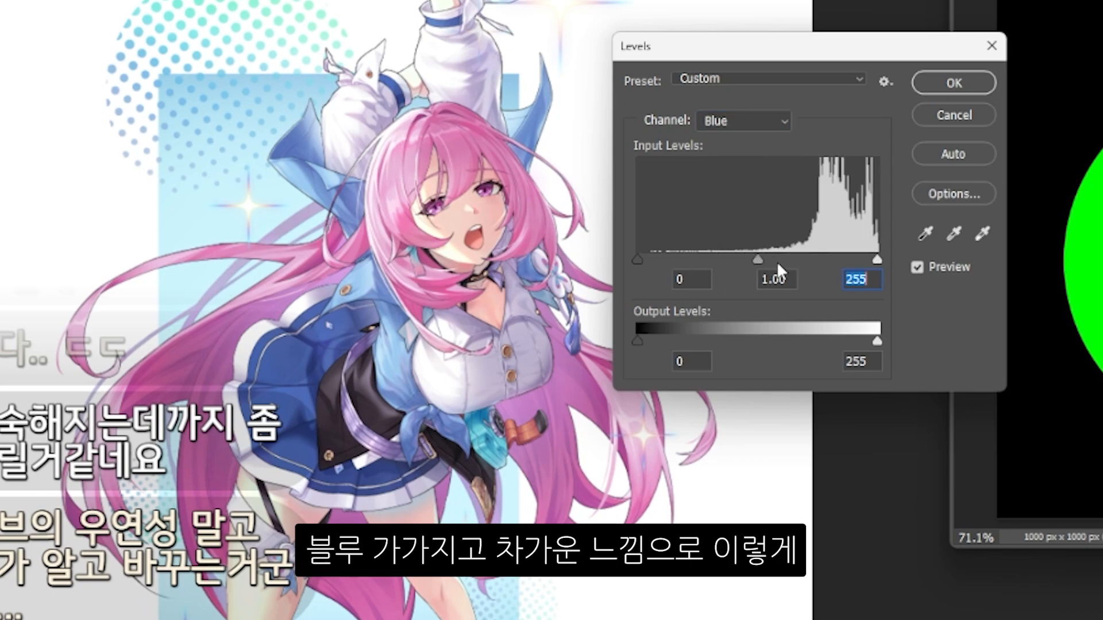
pyautogui.moveTo(751, 254); pyautogui.dragTo(753, 254)
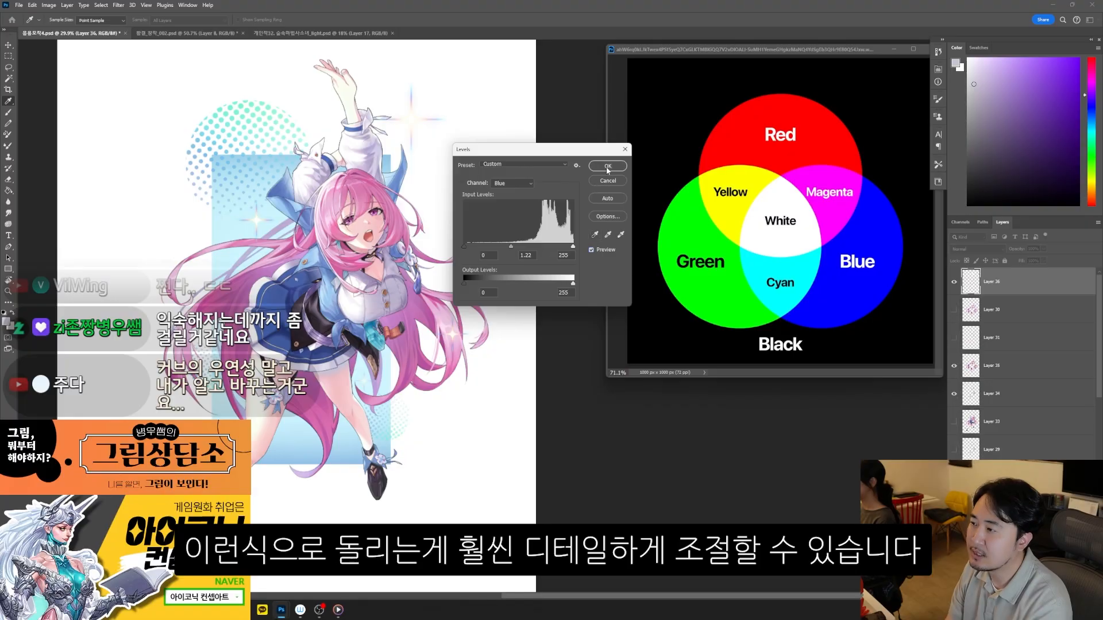
pyautogui.click(595, 164)
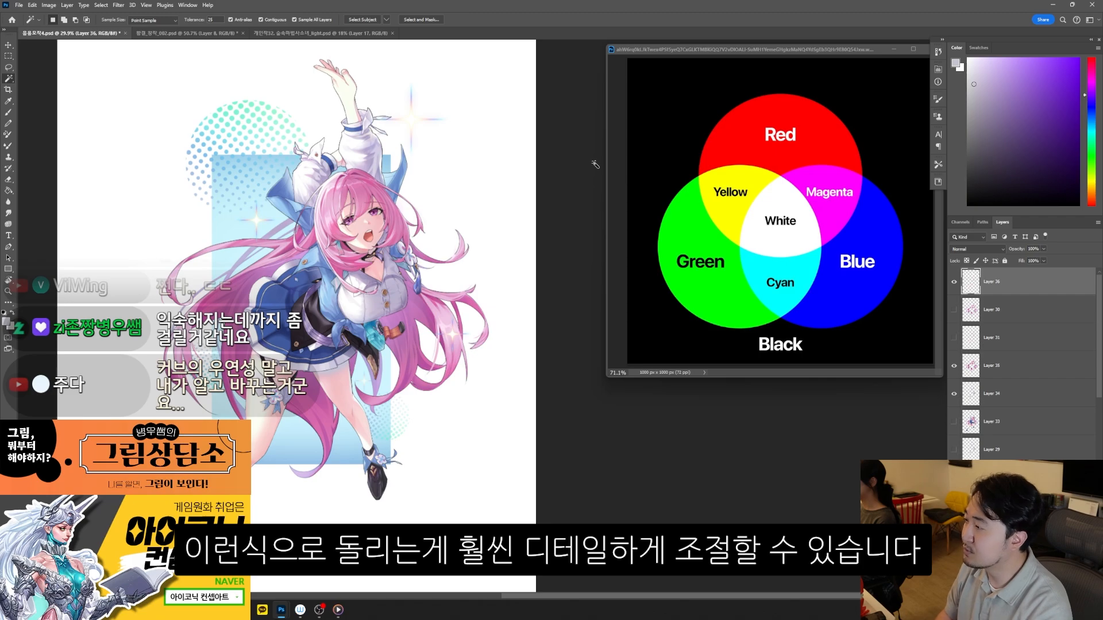
# - Try the Cross Process (RGB) preset and a lowered Blue curve in Curves, and discard the adjustment
pyautogui.hotkey('ctrl', 'm')
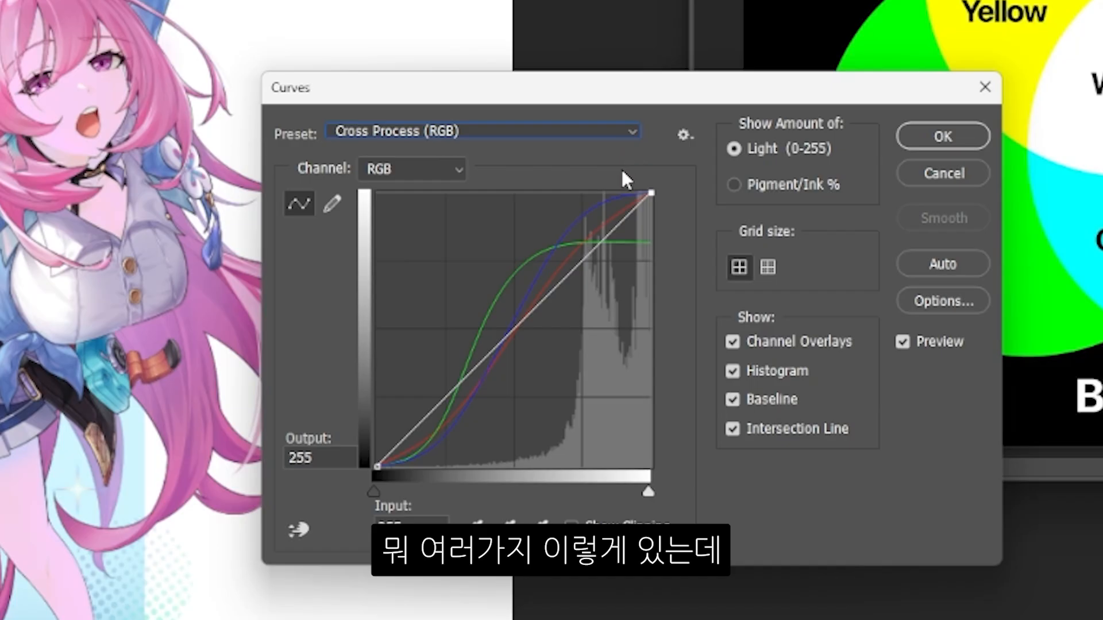
pyautogui.click(581, 241)
pyautogui.click(575, 296)
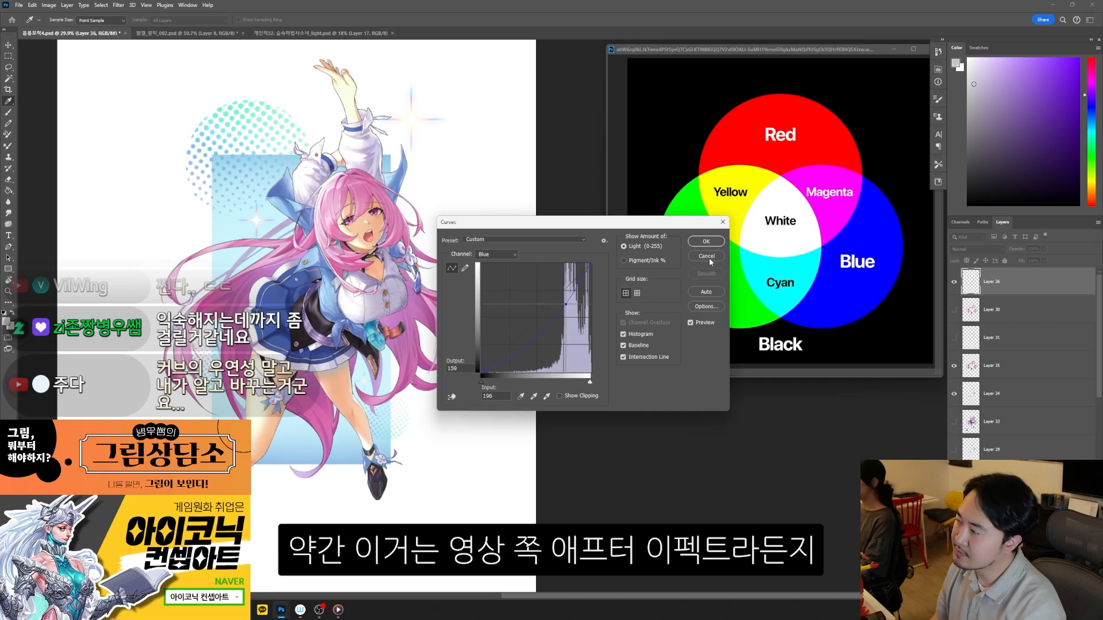
pyautogui.click(706, 256)
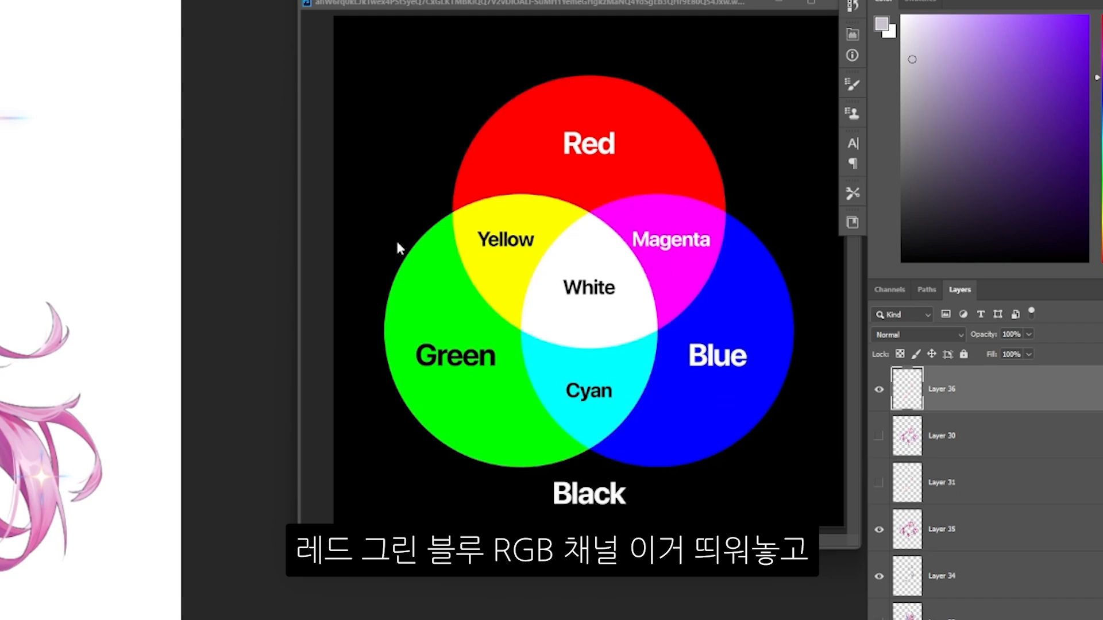
# - Copy the whole character merged from all layers and paste it onto a new layer above the others
pyautogui.hotkey('ctrl', 'l')
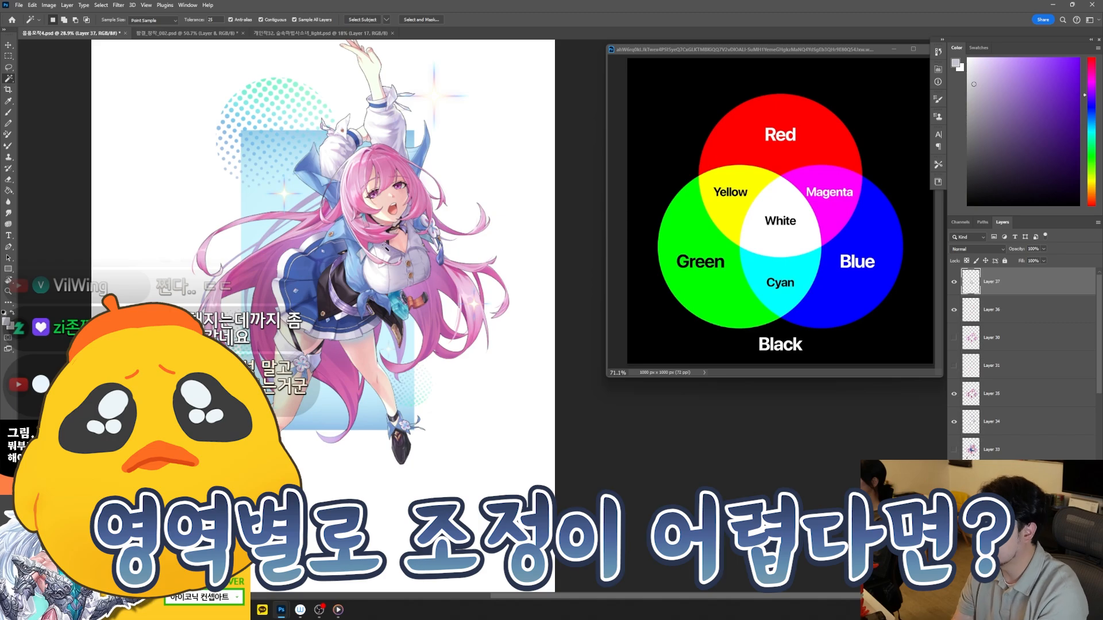
pyautogui.moveTo(343, 174); pyautogui.dragTo(304, 217)
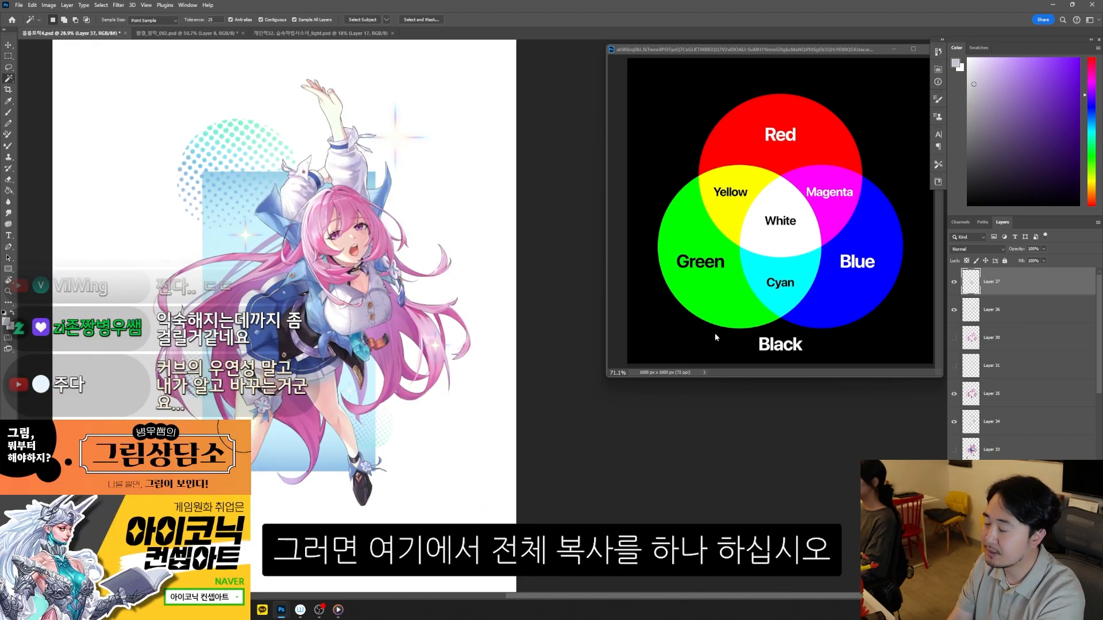
pyautogui.scroll(-5, 1100, 370)
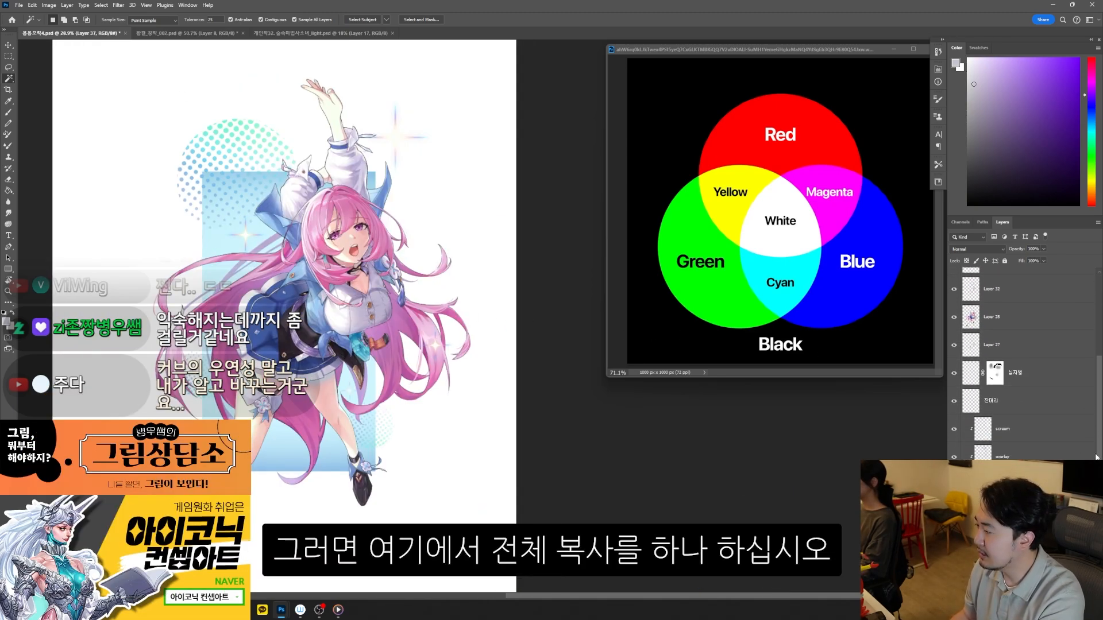
pyautogui.hotkey('ctrl', 'shift', 'c')
pyautogui.hotkey('ctrl', 'v')
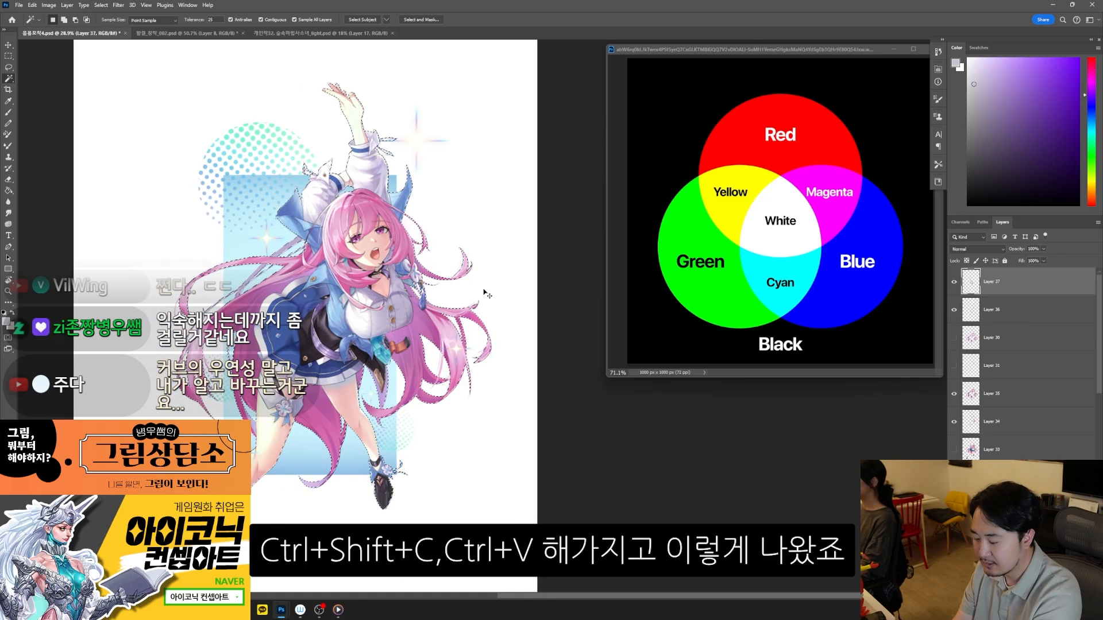
pyautogui.hotkey('ctrl', 't')
pyautogui.moveTo(385, 357); pyautogui.dragTo(435, 373)
pyautogui.press('Escape')
pyautogui.moveTo(406, 258); pyautogui.dragTo(412, 263)
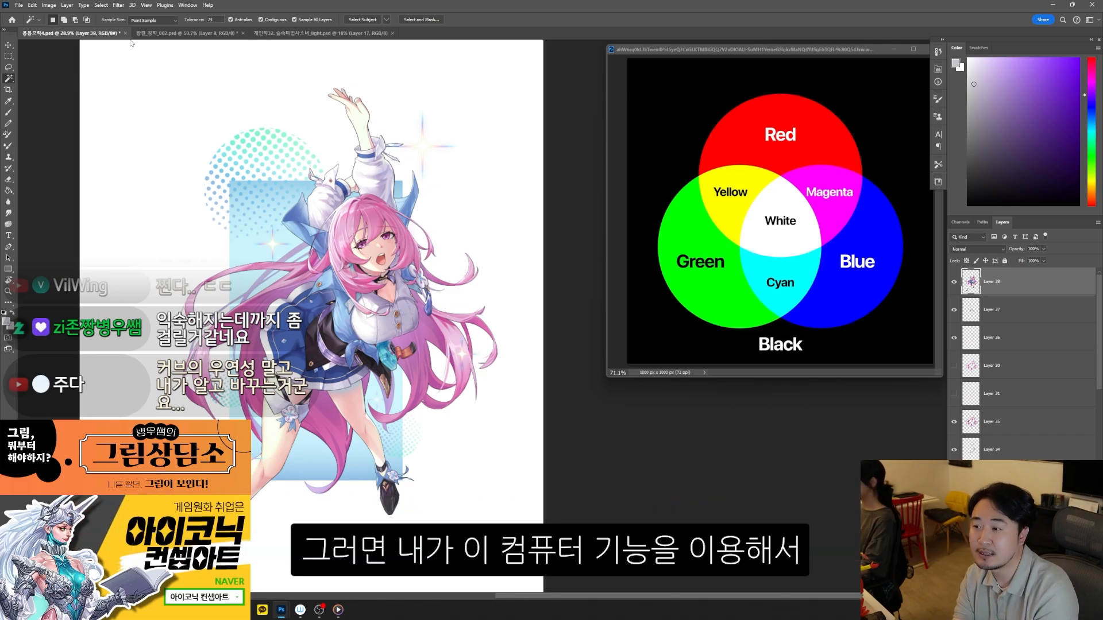
pyautogui.click(102, 6)
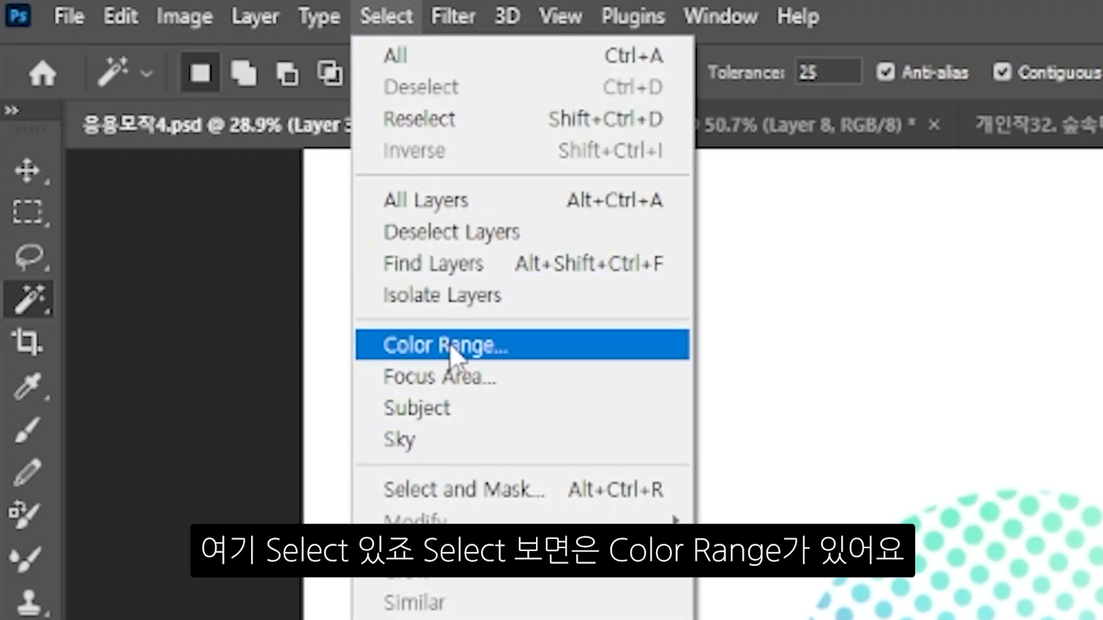
pyautogui.click(449, 345)
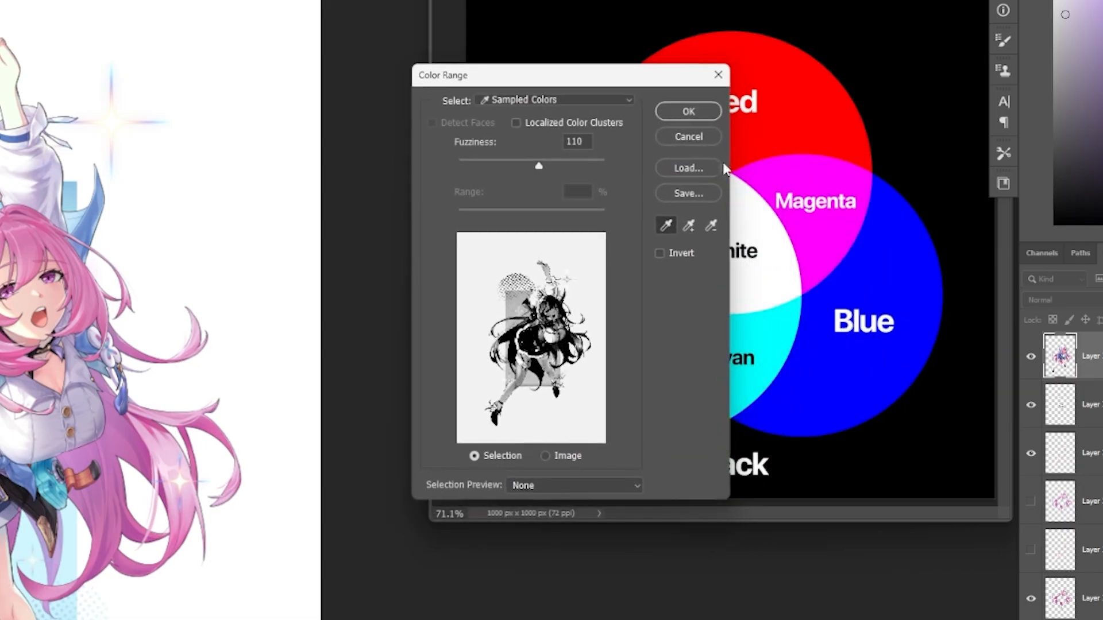
pyautogui.click(705, 137)
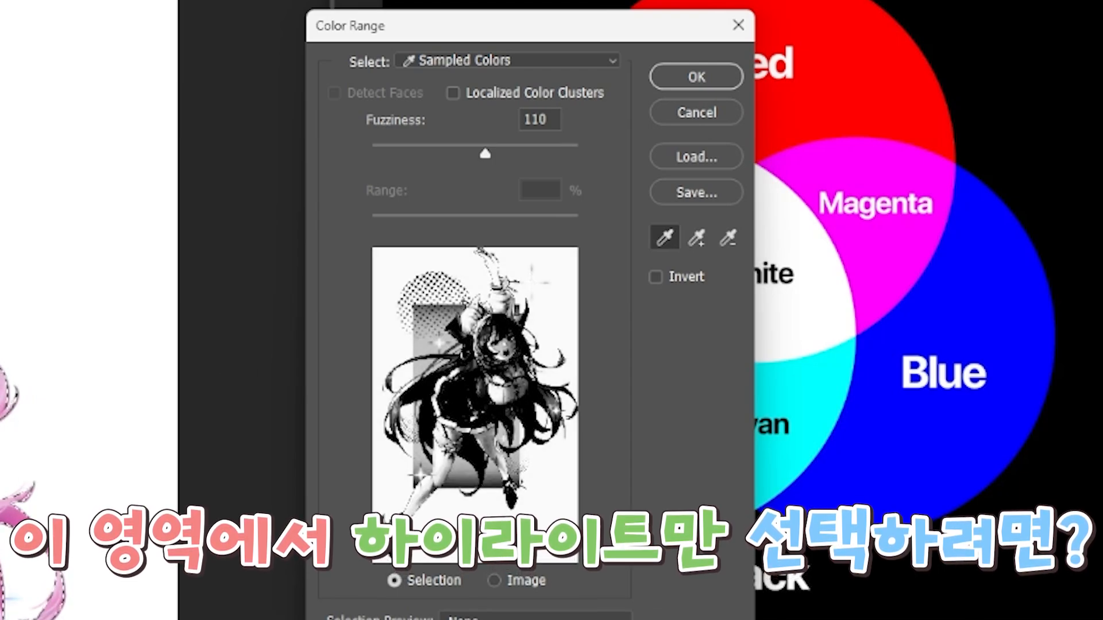
# - Select the character's highlights with Color Range by sampling white and setting Fuzziness to 60
pyautogui.moveTo(485, 154); pyautogui.dragTo(462, 159)
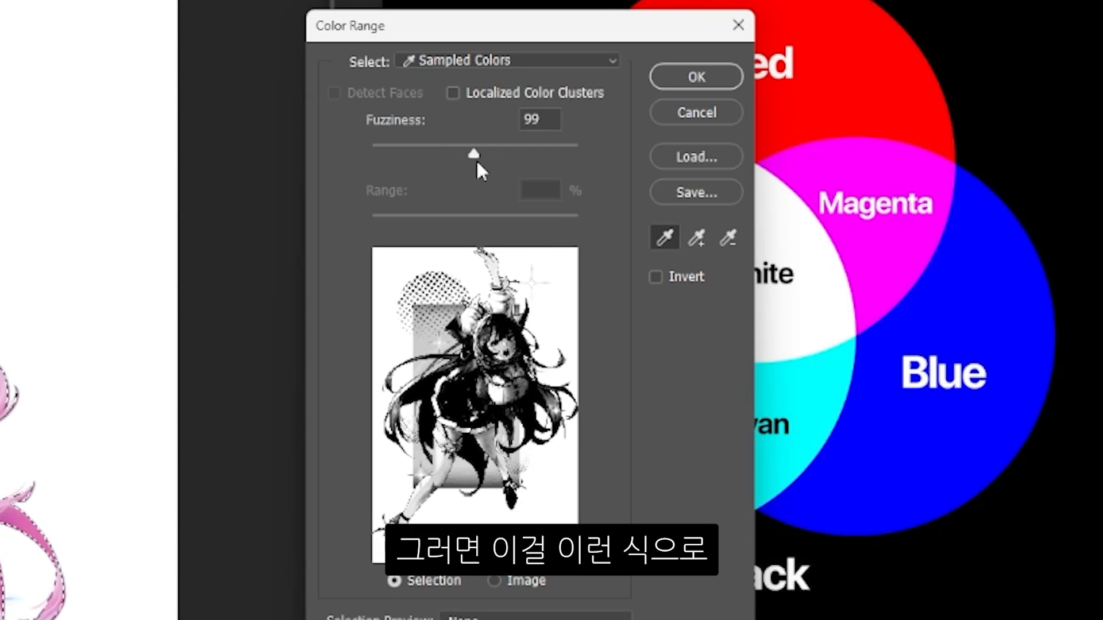
pyautogui.click(480, 378)
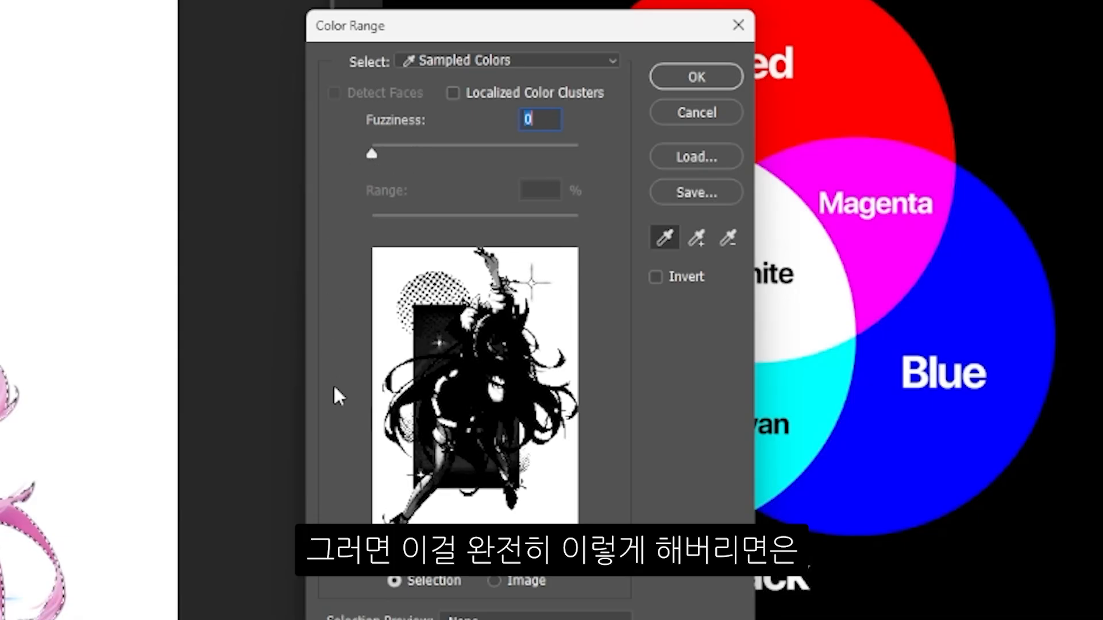
pyautogui.click(374, 440)
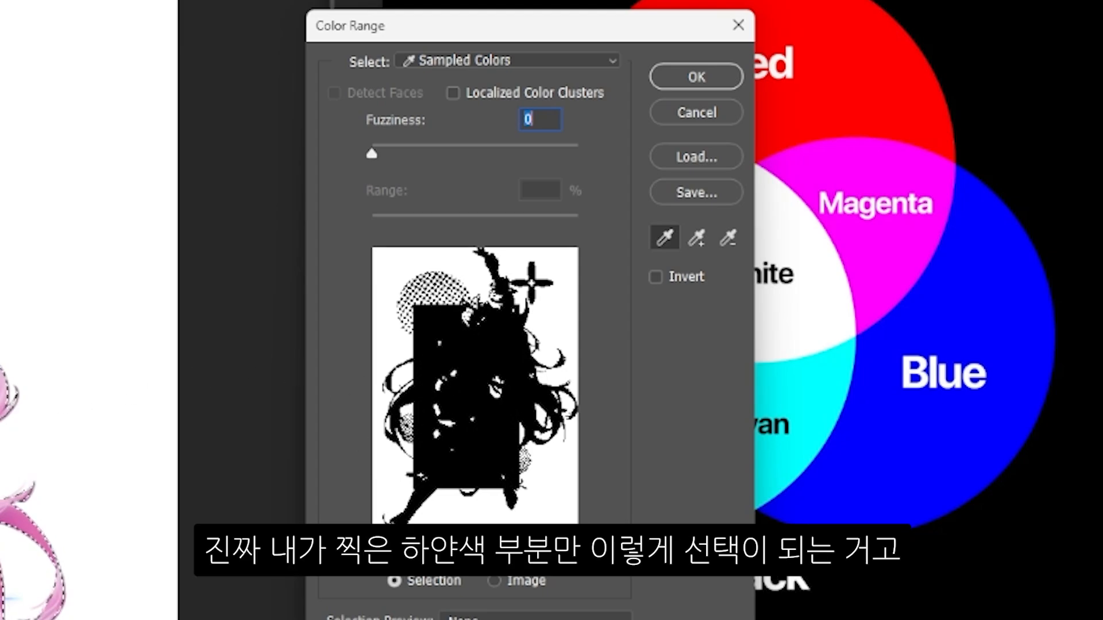
pyautogui.moveTo(373, 155); pyautogui.dragTo(436, 153)
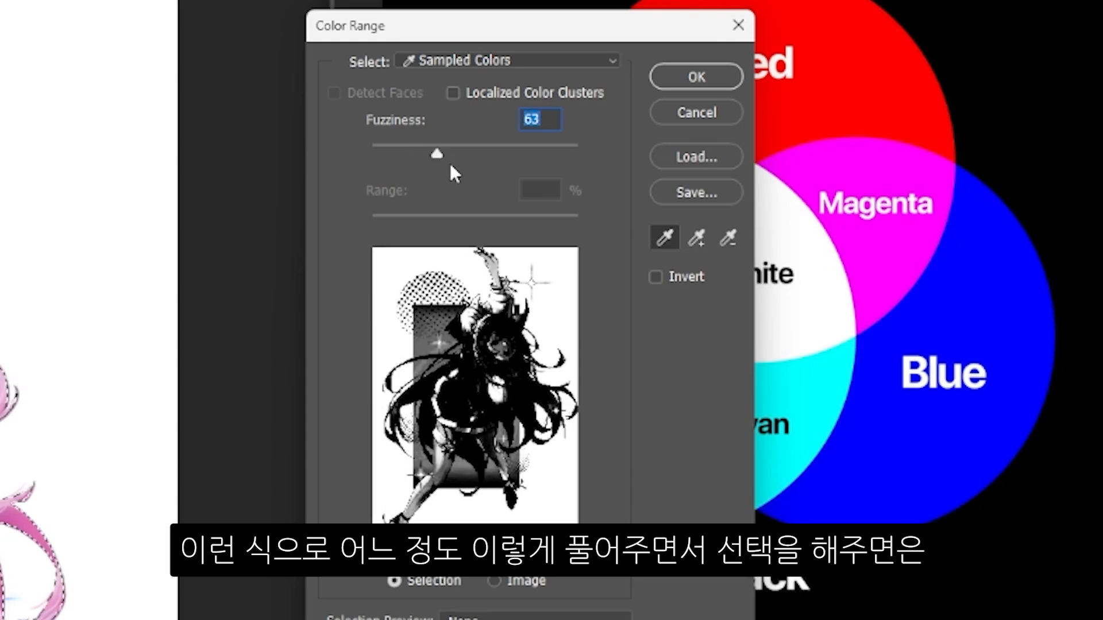
pyautogui.write('60')
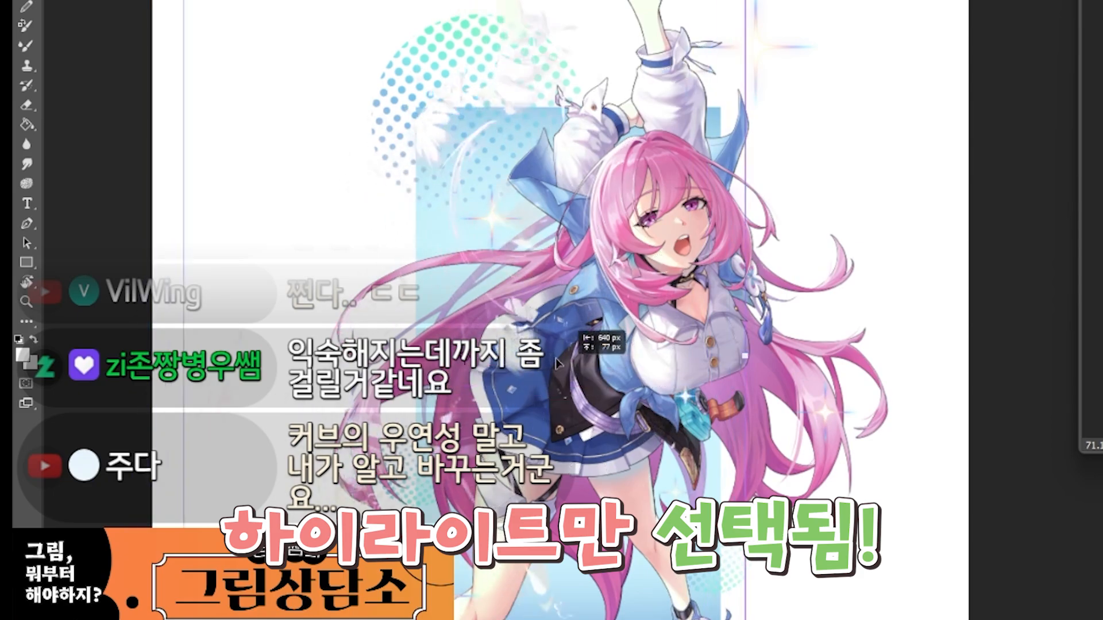
# - Try a warm light on the pasted highlights layer with Color Balance midtones at +100, 0, -100
pyautogui.moveTo(557, 363); pyautogui.dragTo(548, 446)
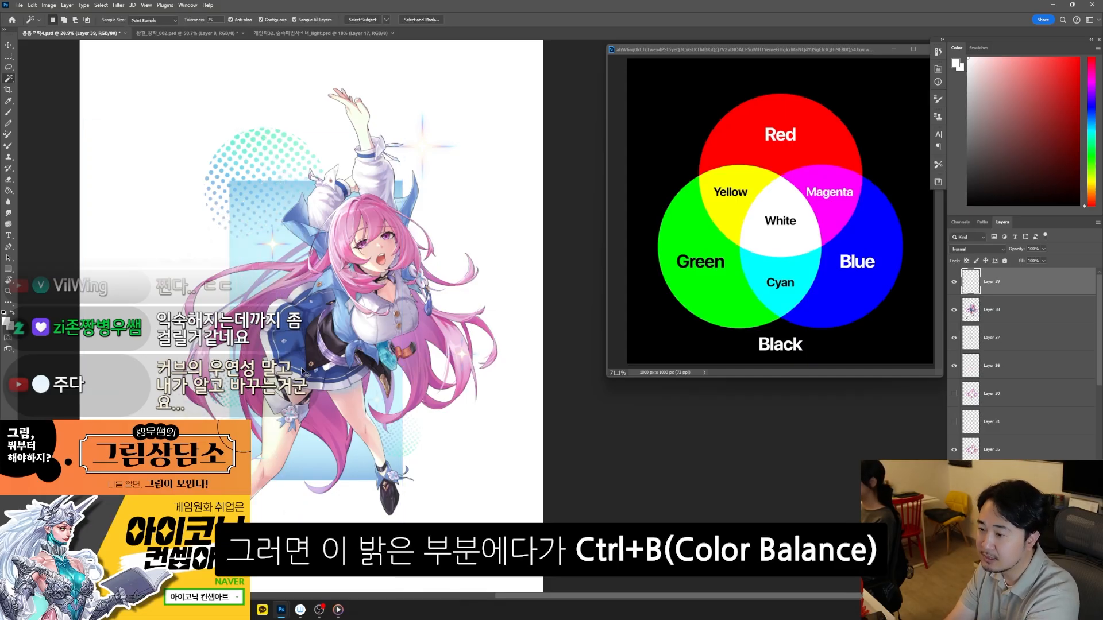
pyautogui.hotkey('ctrl', 'b')
pyautogui.moveTo(921, 158); pyautogui.dragTo(874, 176)
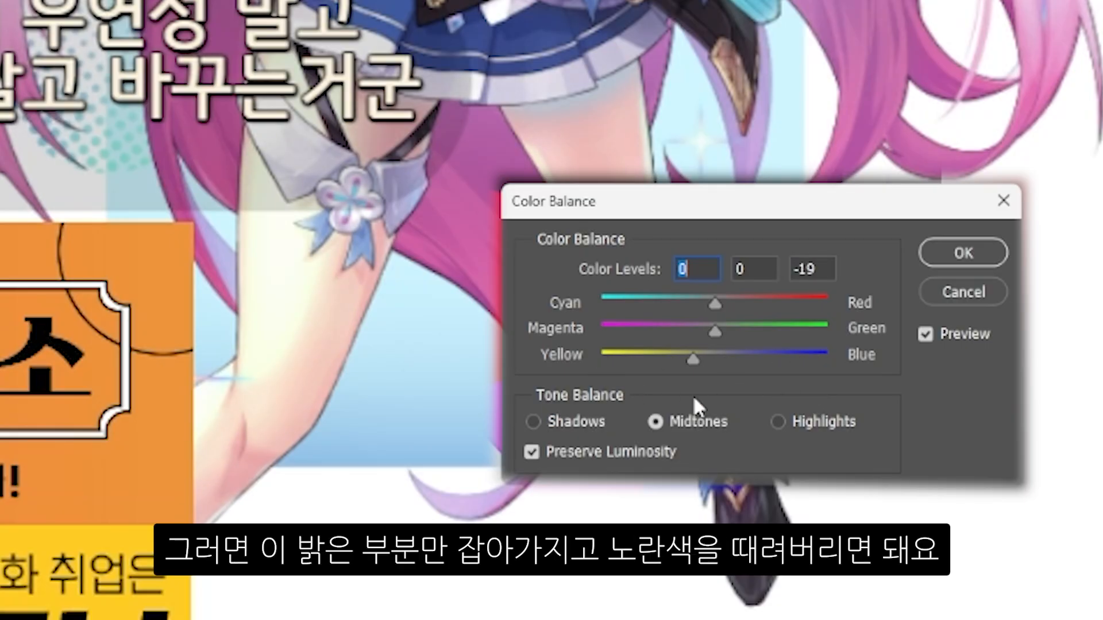
pyautogui.moveTo(693, 395); pyautogui.dragTo(522, 419)
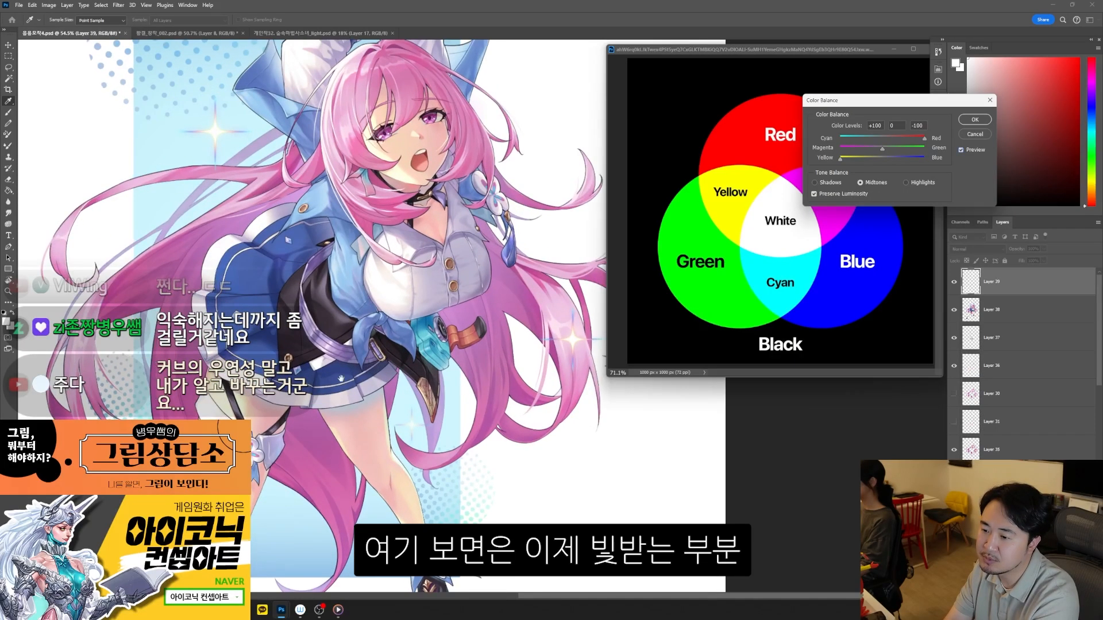
pyautogui.moveTo(341, 379); pyautogui.dragTo(496, 402)
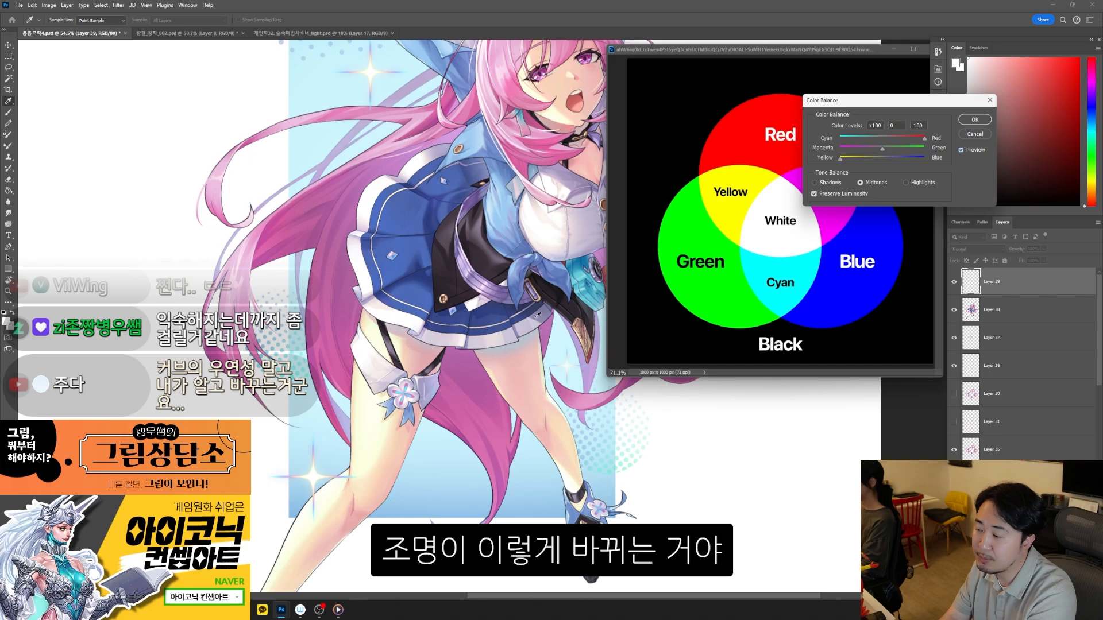
pyautogui.hotkey('ctrl', '-')
pyautogui.hotkey('ctrl', '-')
pyautogui.hotkey('ctrl', '-')
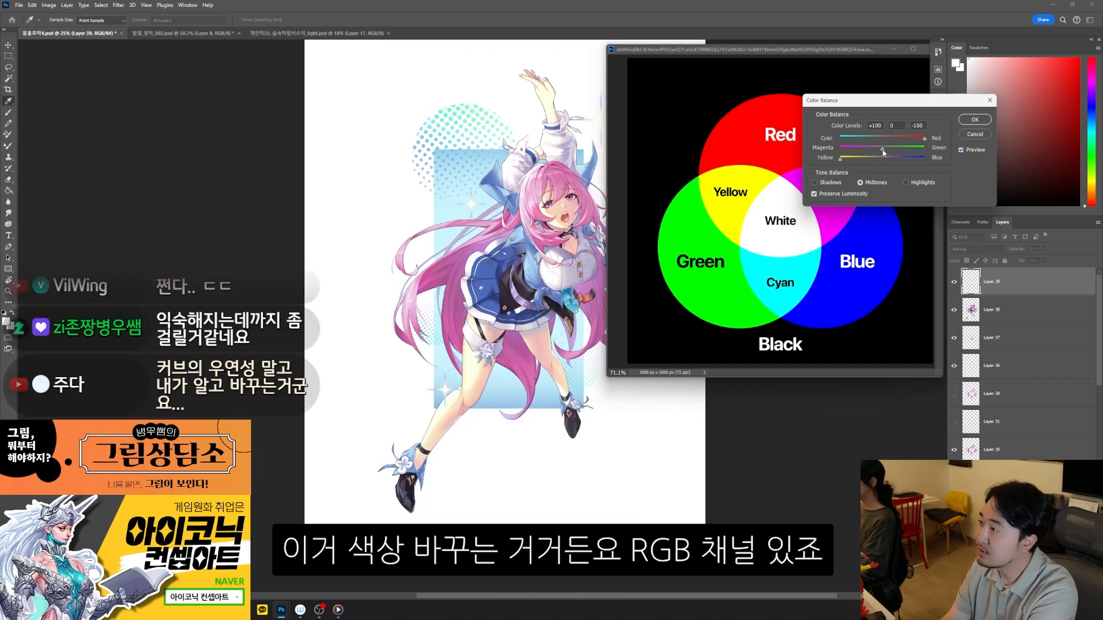
# - Give the highlights layer a cool light with Color Balance midtones at -100, 0, +100
pyautogui.moveTo(931, 106); pyautogui.dragTo(892, 134)
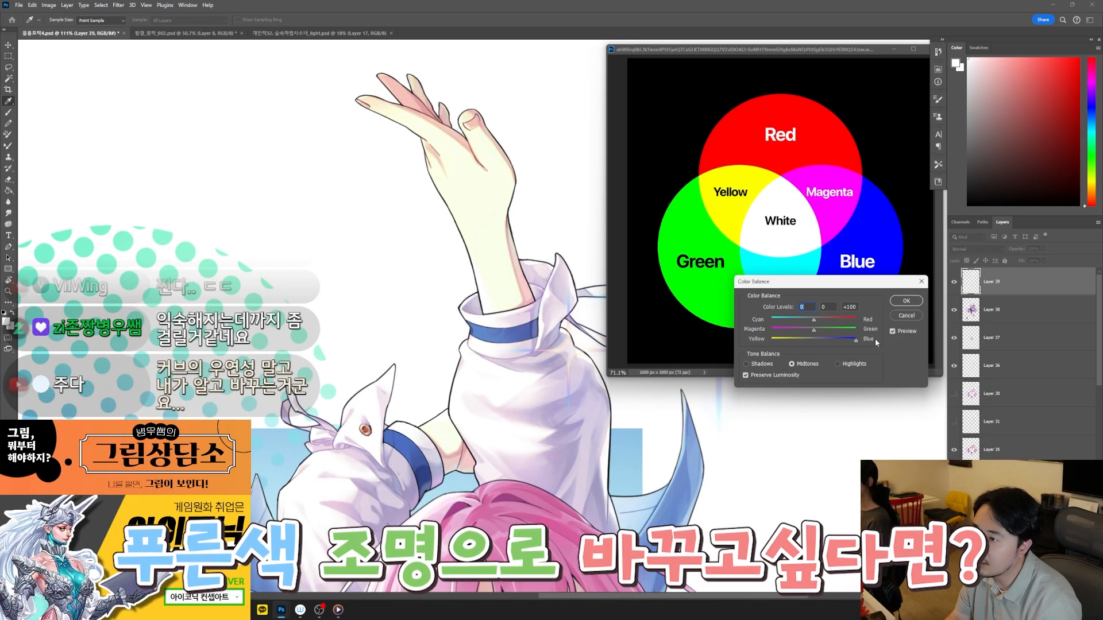
pyautogui.hotkey('ctrl', '0')
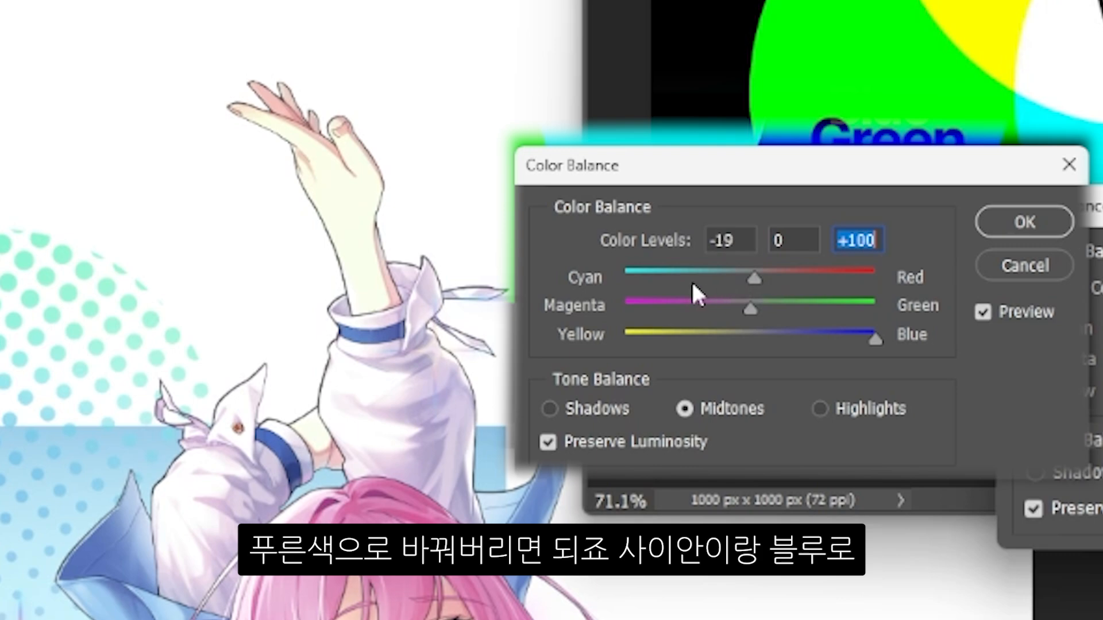
pyautogui.moveTo(693, 283); pyautogui.dragTo(536, 305)
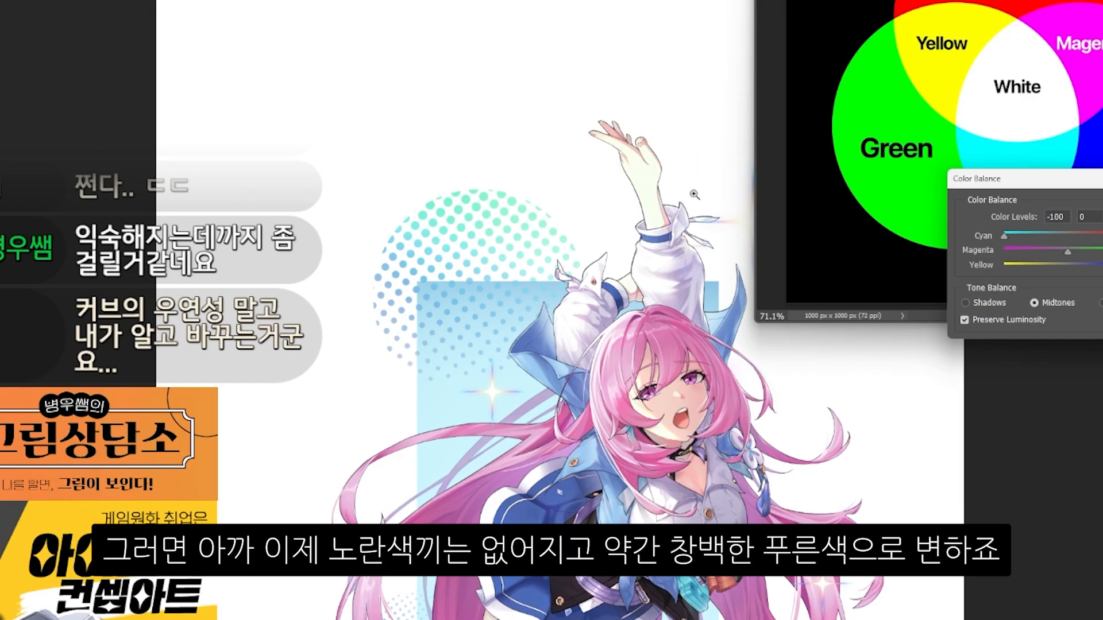
pyautogui.moveTo(719, 482); pyautogui.dragTo(620, 320)
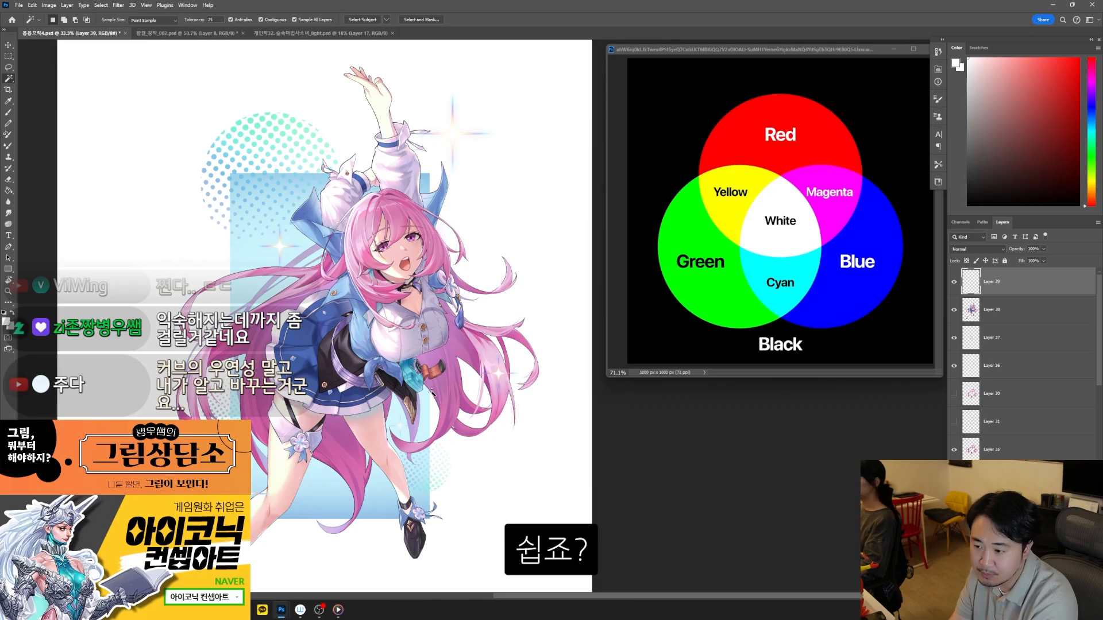
# - Select the skirt's dark blue areas with Color Range at Fuzziness 103 and copy them merged onto a new layer
pyautogui.click(101, 5)
pyautogui.click(112, 95)
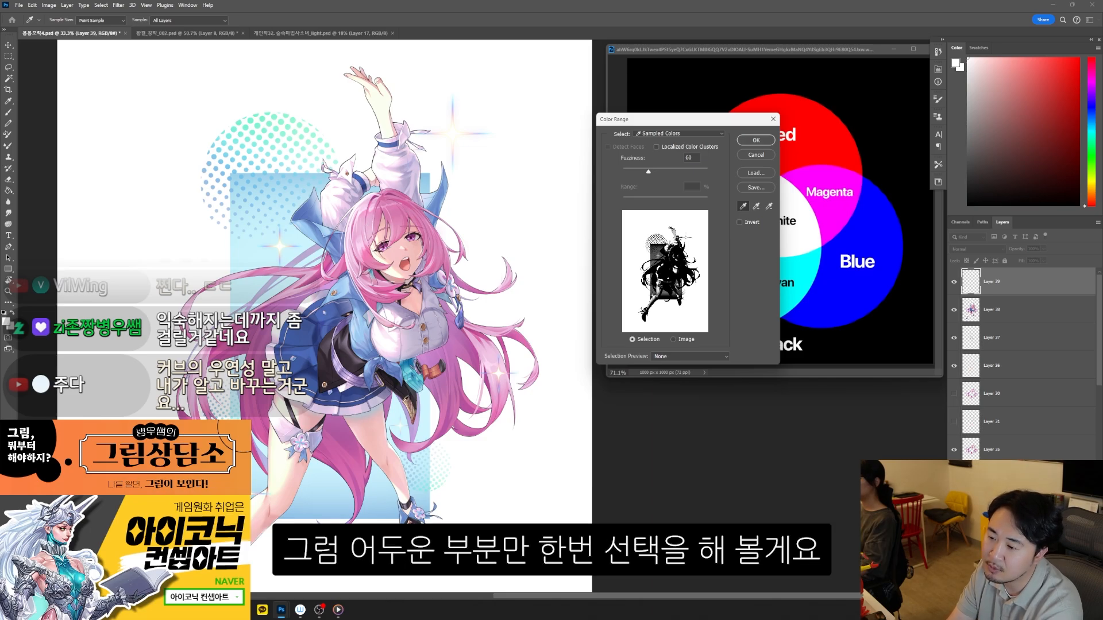
pyautogui.click(650, 290)
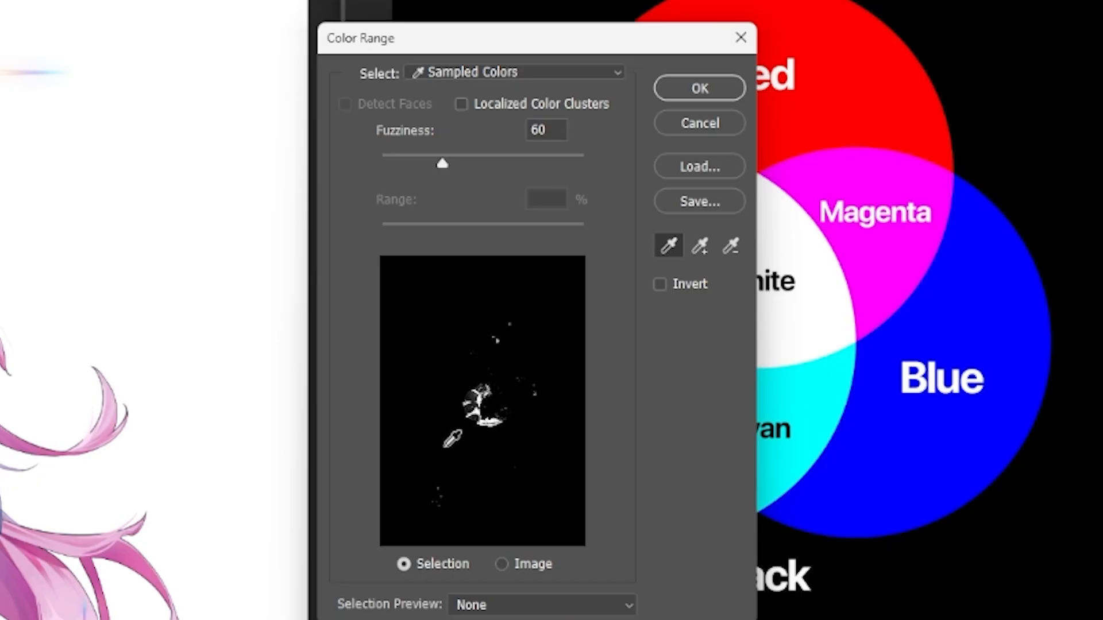
pyautogui.moveTo(443, 163); pyautogui.dragTo(497, 169)
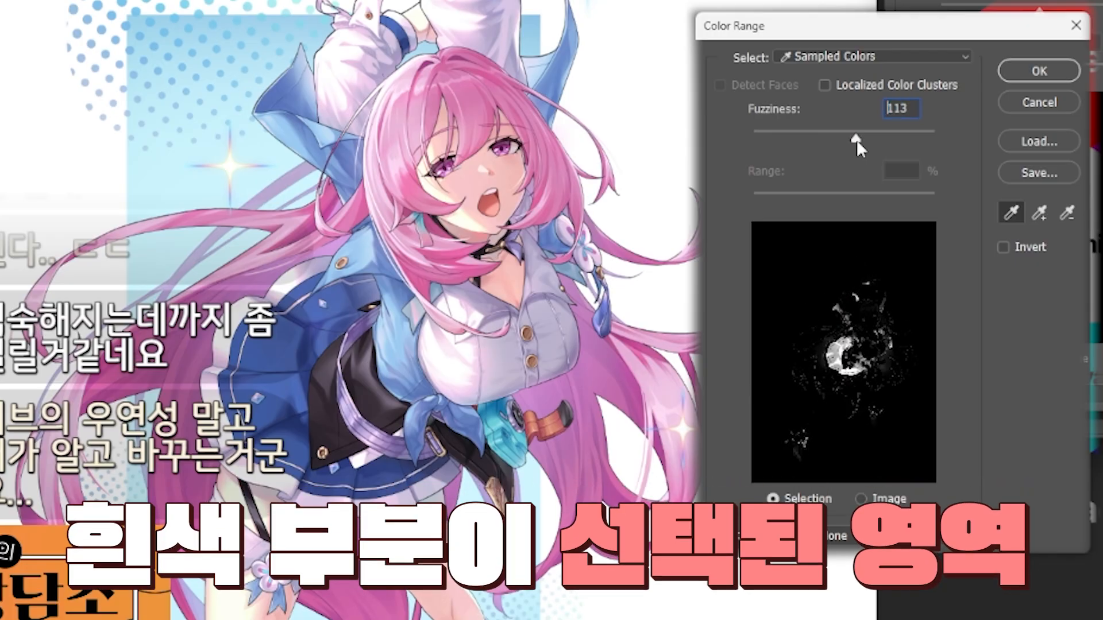
pyautogui.moveTo(858, 147); pyautogui.dragTo(856, 149)
pyautogui.click(873, 56)
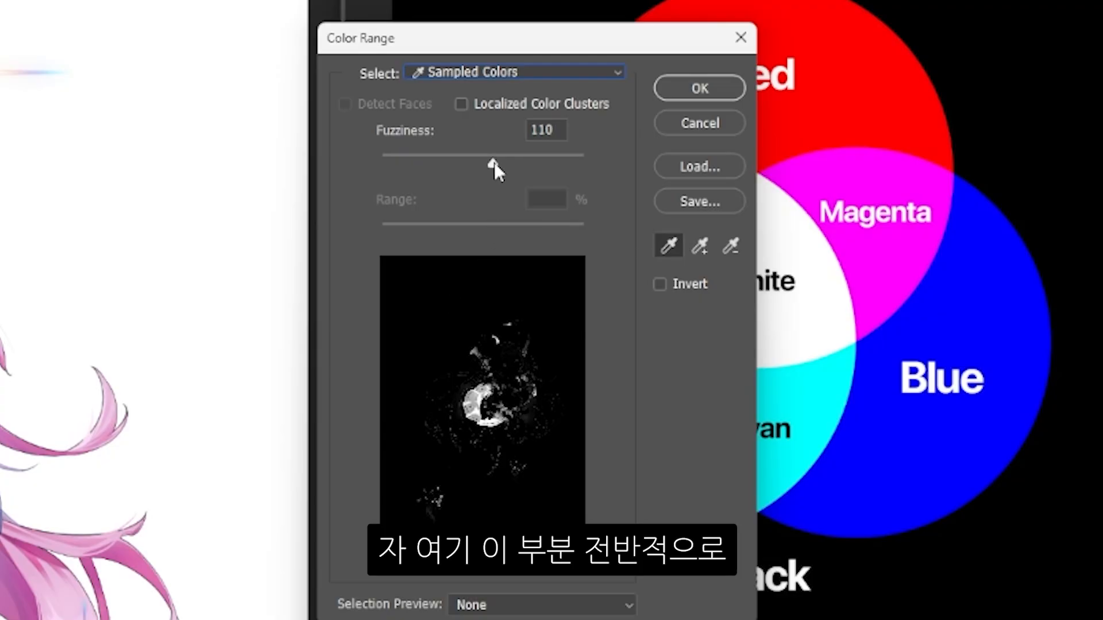
pyautogui.moveTo(494, 162); pyautogui.dragTo(485, 163)
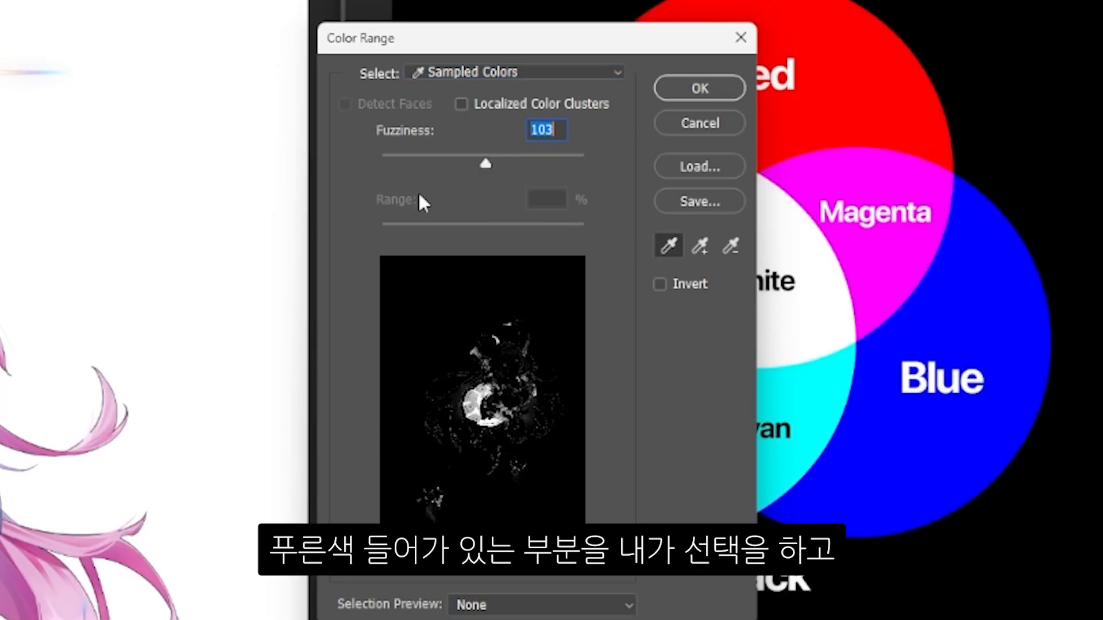
pyautogui.click(721, 89)
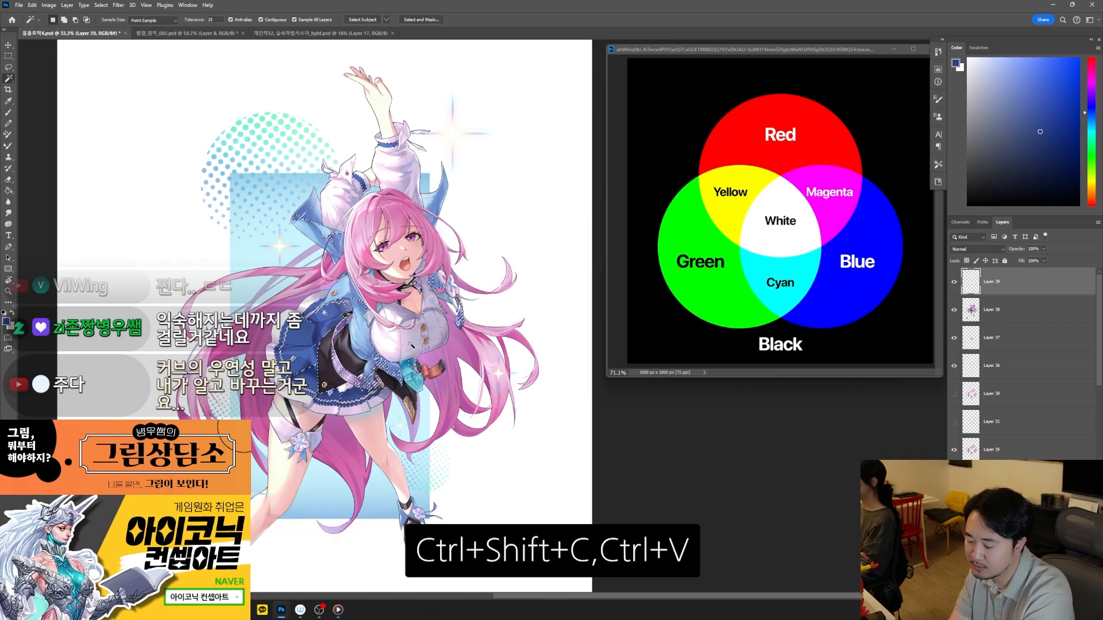
pyautogui.moveTo(411, 347); pyautogui.dragTo(362, 386)
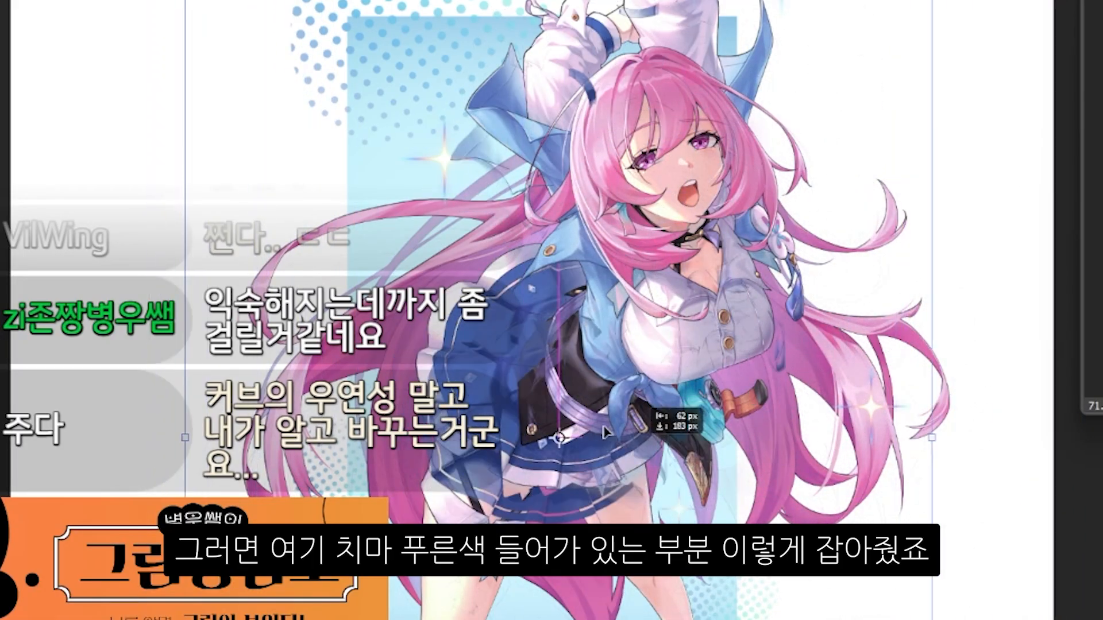
pyautogui.moveTo(606, 432); pyautogui.dragTo(570, 327)
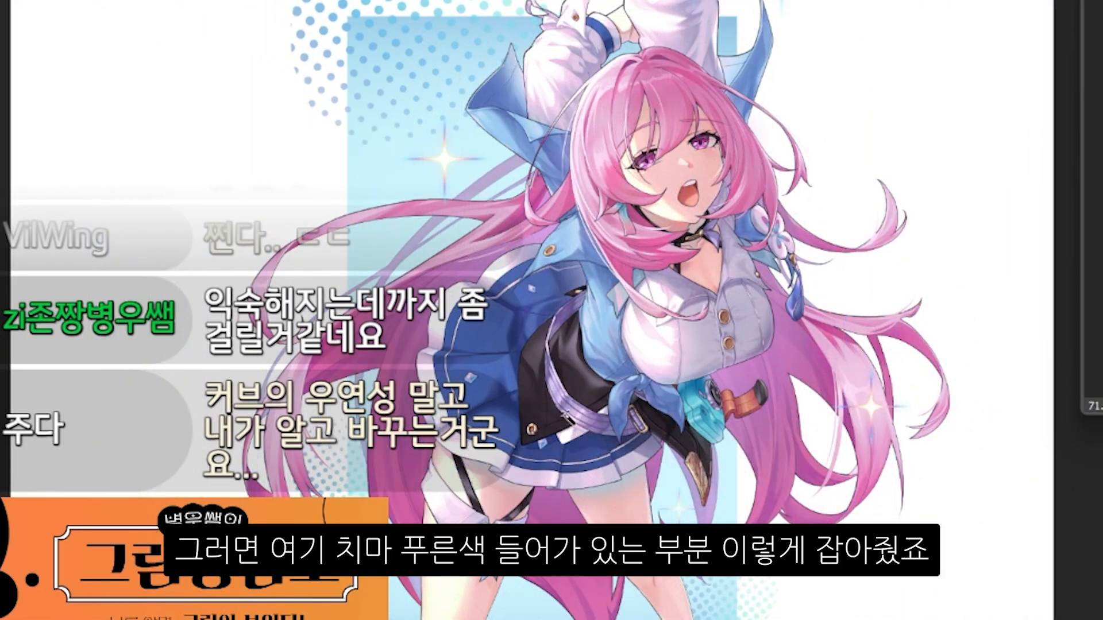
# - Adjust the skirt layer with Levels, setting the RGB input levels to 11, 0.94 and 218
pyautogui.hotkey('ctrl', 'l')
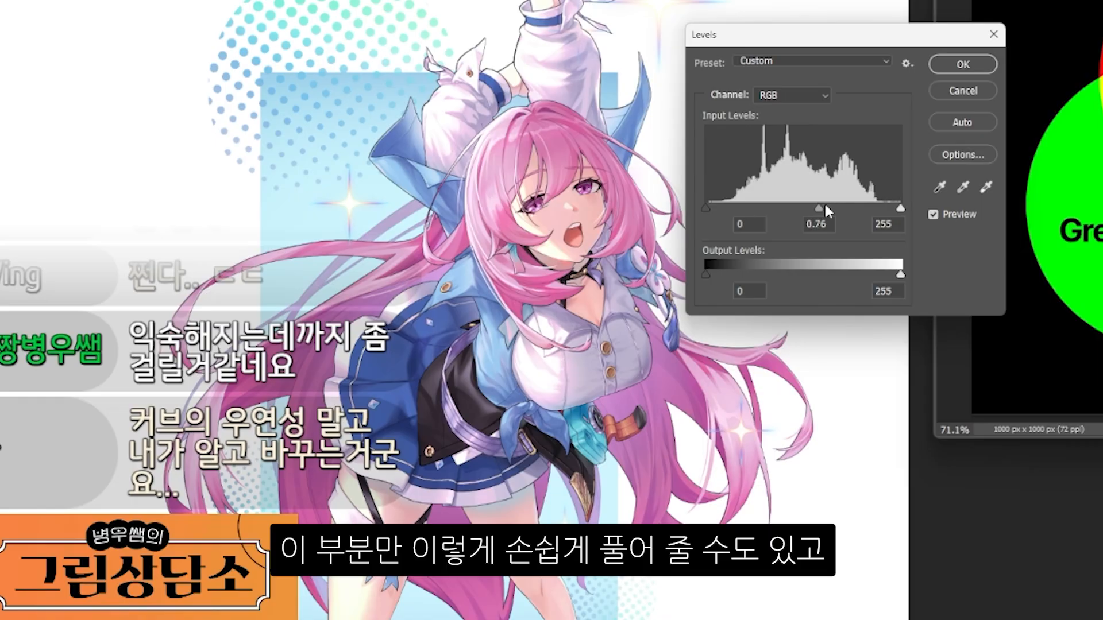
pyautogui.moveTo(822, 205)
pyautogui.mouseDown()
pyautogui.moveTo(783, 197)
pyautogui.moveTo(805, 199)
pyautogui.mouseUp()
pyautogui.moveTo(900, 208); pyautogui.dragTo(872, 208)
pyautogui.moveTo(705, 203)
pyautogui.mouseDown()
pyautogui.moveTo(723, 202)
pyautogui.moveTo(713, 202)
pyautogui.mouseUp()
# - Shift the skirt's tint by lowering the Blue channel midtone to 0.53 and adjusting the Red channel midtone in Levels
pyautogui.click(793, 94)
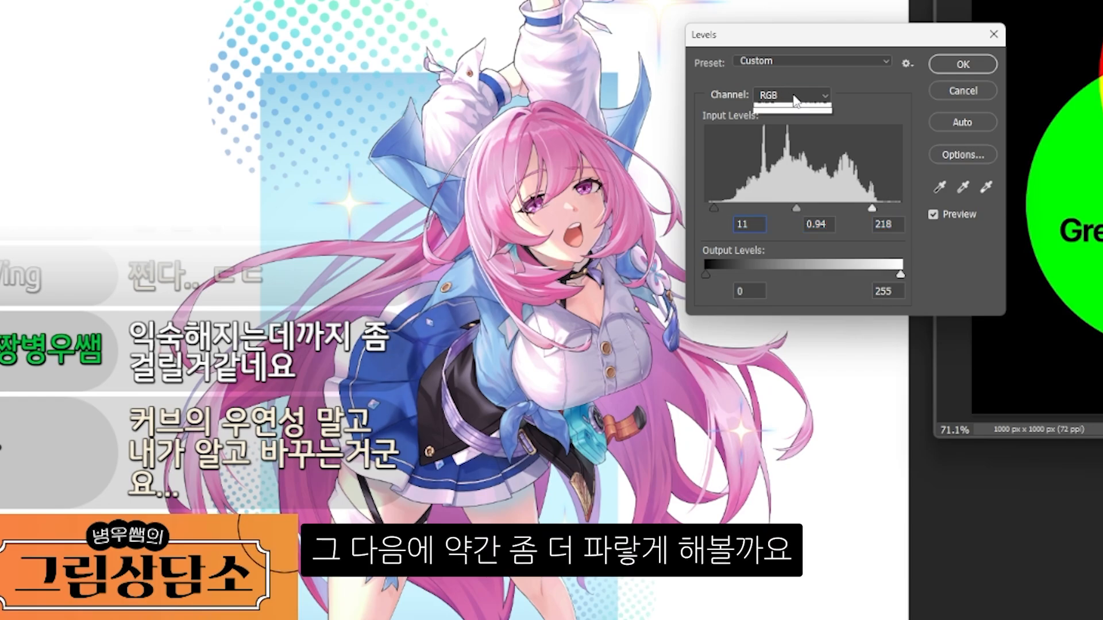
pyautogui.click(767, 148)
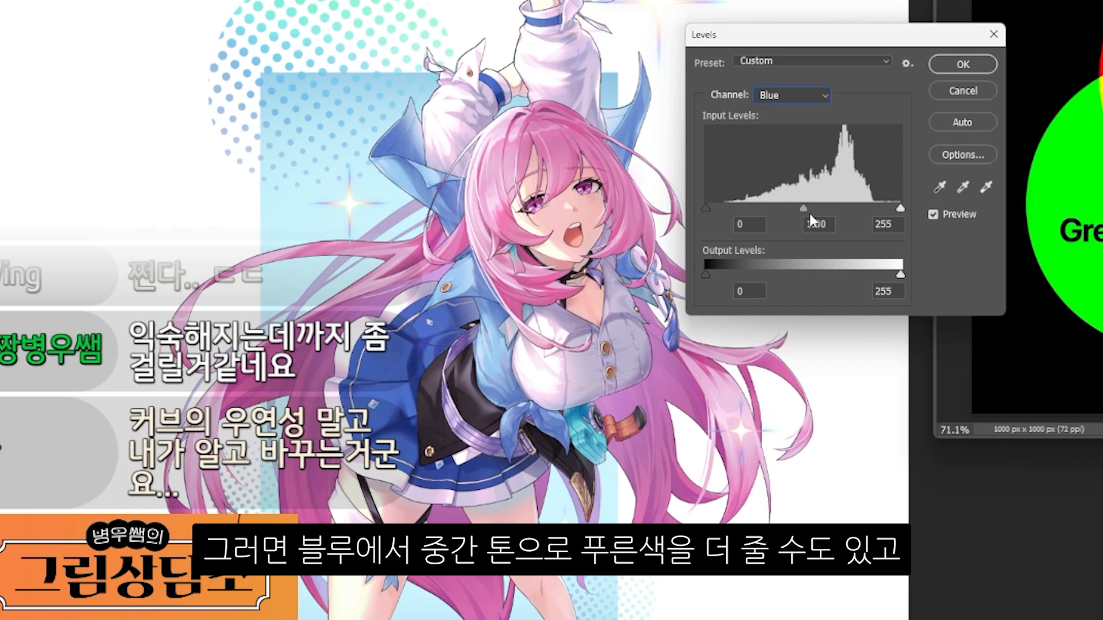
pyautogui.moveTo(774, 201); pyautogui.dragTo(866, 203)
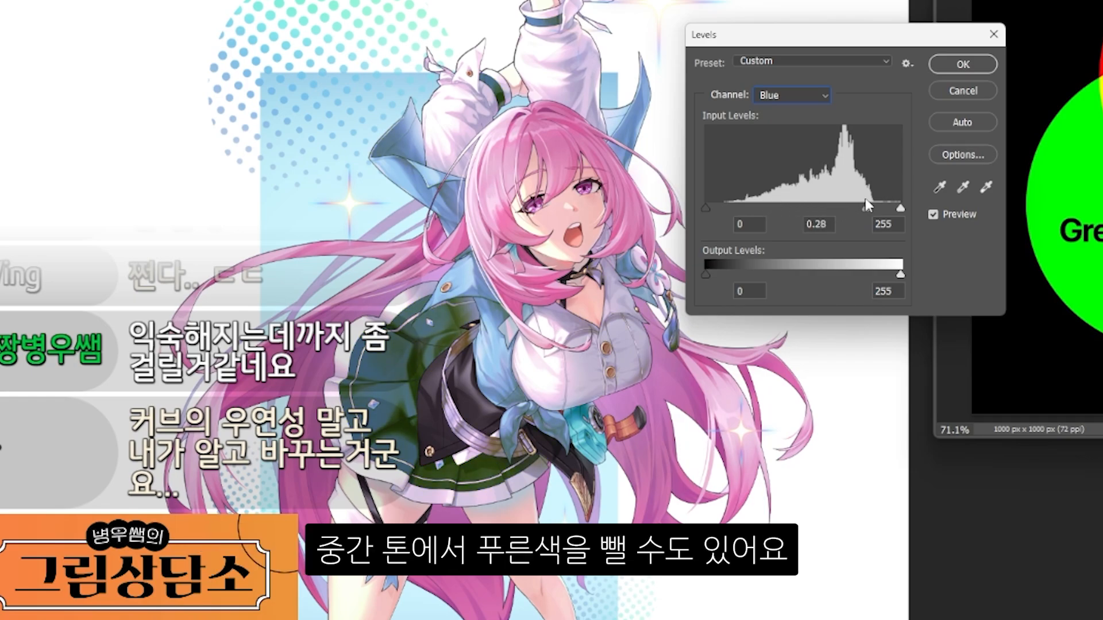
pyautogui.click(797, 96)
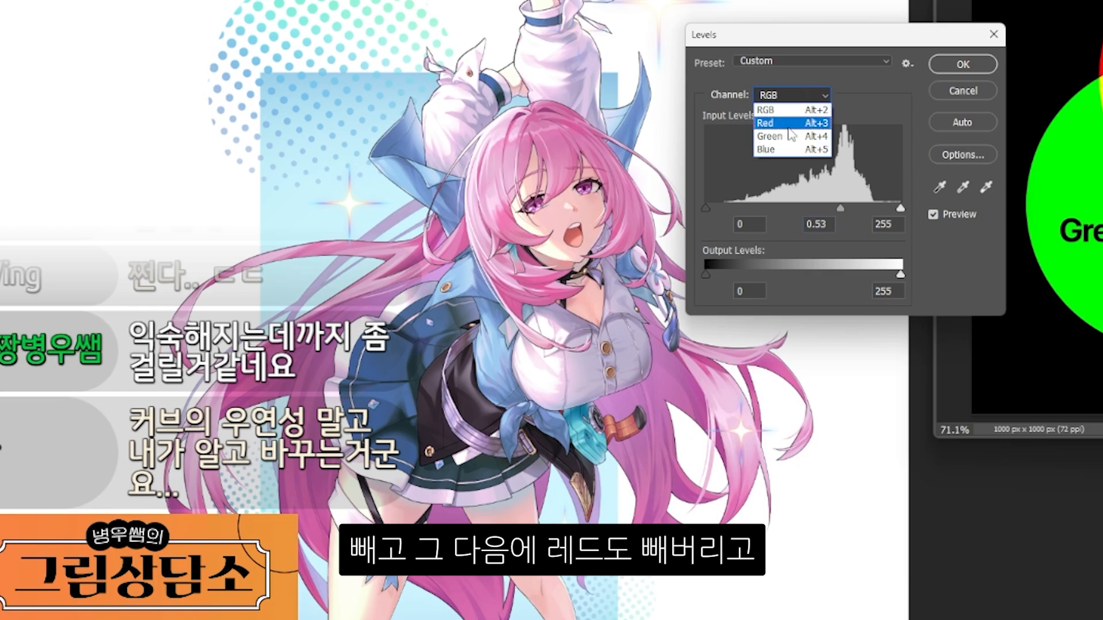
pyautogui.click(790, 125)
pyautogui.moveTo(832, 209); pyautogui.dragTo(779, 210)
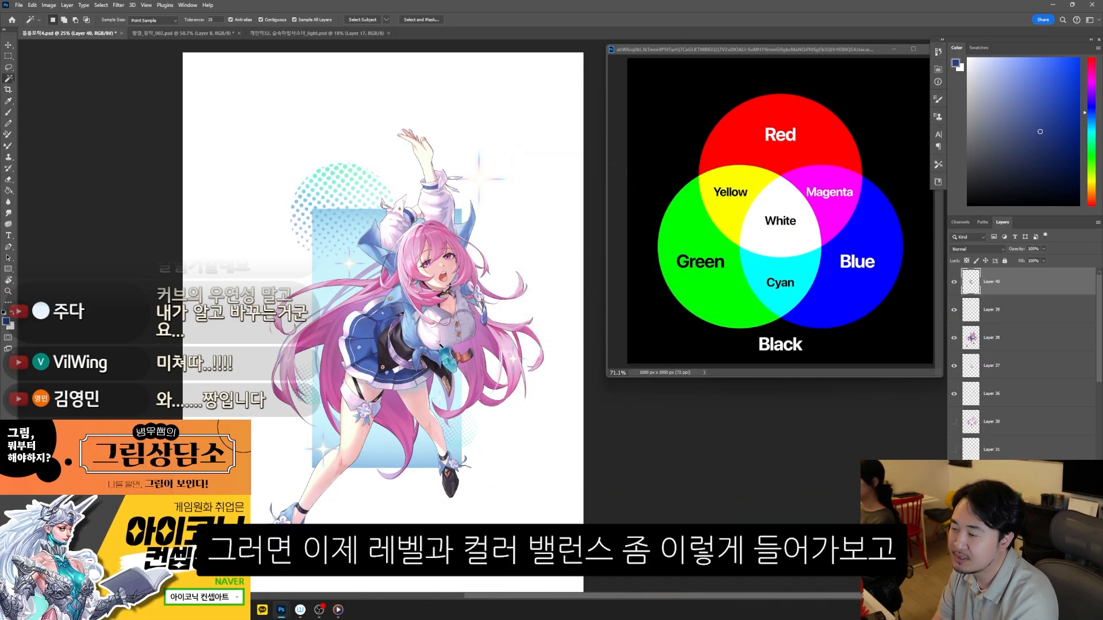
pyautogui.moveTo(502, 301); pyautogui.dragTo(464, 292)
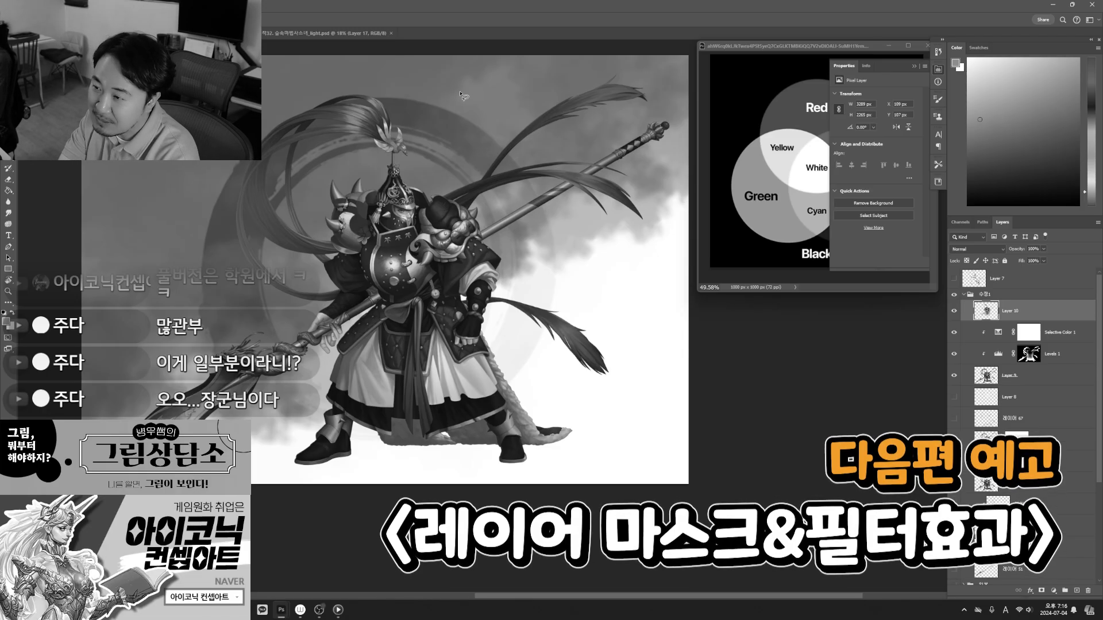
# - Apply Levels to the armored warrior layer with RGB midtone 1.00 and highlight input 232, comparing before and after
pyautogui.hotkey('ctrl', 'l')
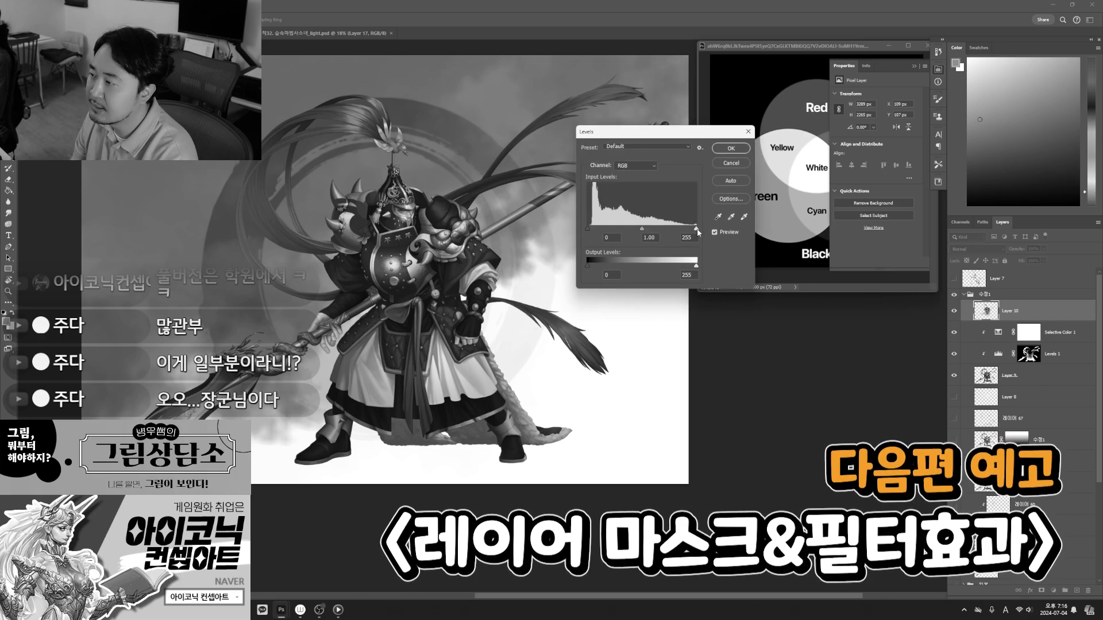
pyautogui.moveTo(688, 228); pyautogui.dragTo(644, 229)
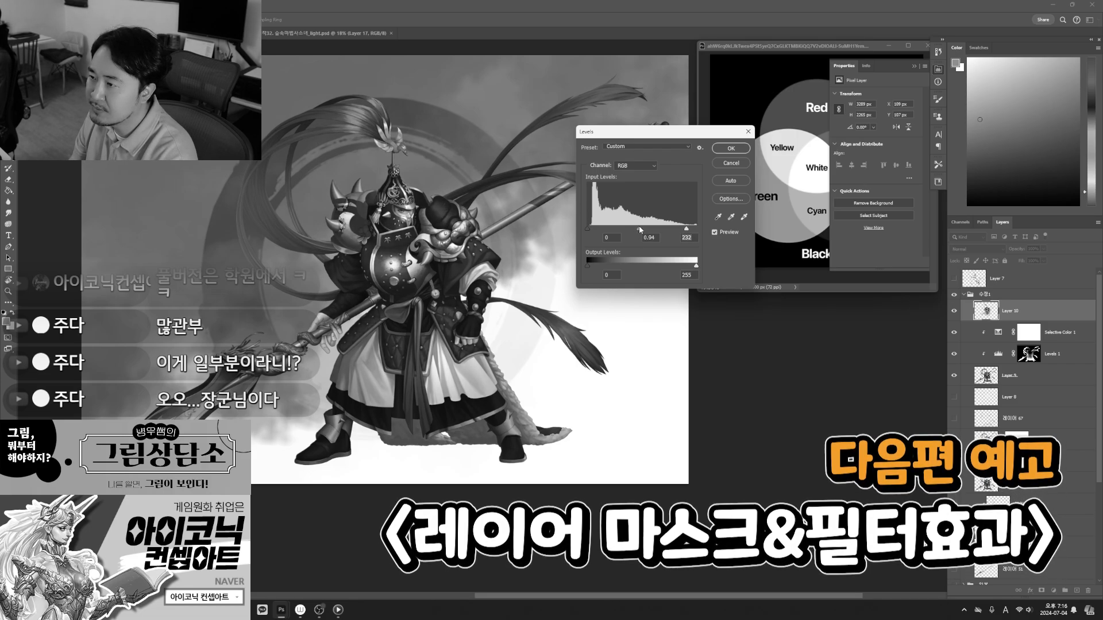
pyautogui.moveTo(639, 229); pyautogui.dragTo(636, 229)
pyautogui.click(715, 232)
pyautogui.click(715, 232)
pyautogui.click(715, 232)
pyautogui.click(715, 232)
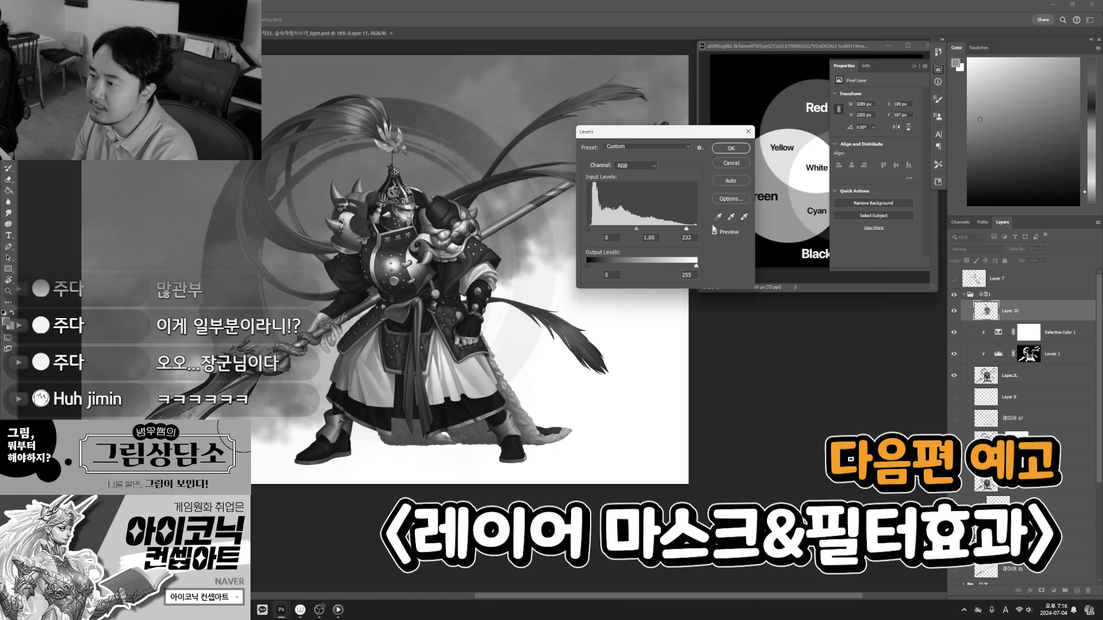
pyautogui.click(731, 148)
pyautogui.hotkey('ctrl', '-')
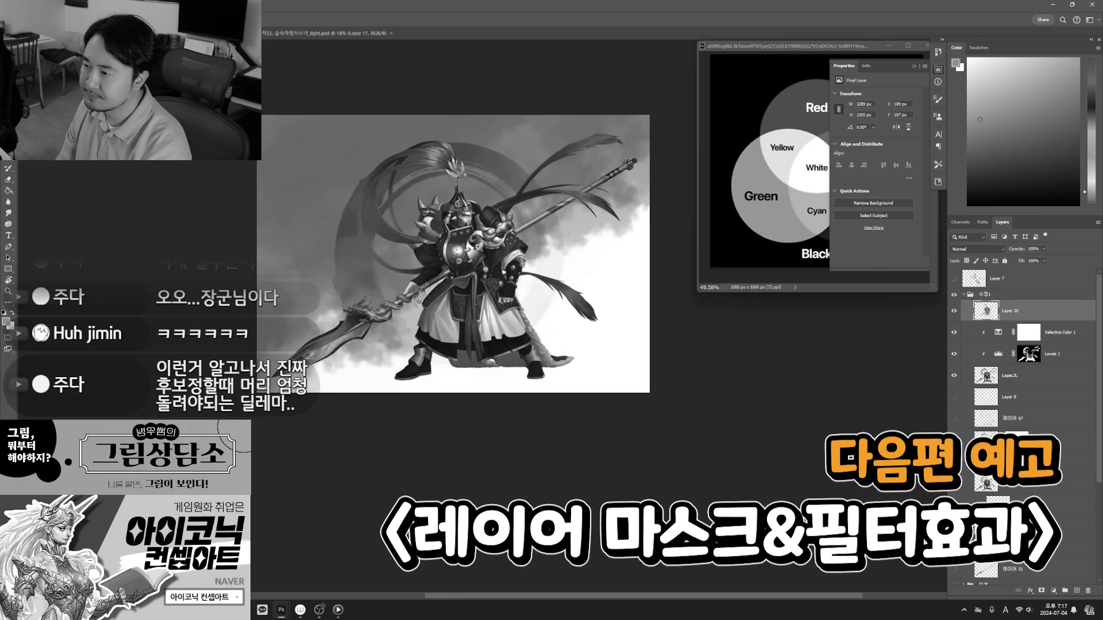
pyautogui.scroll(1, 478, 247)
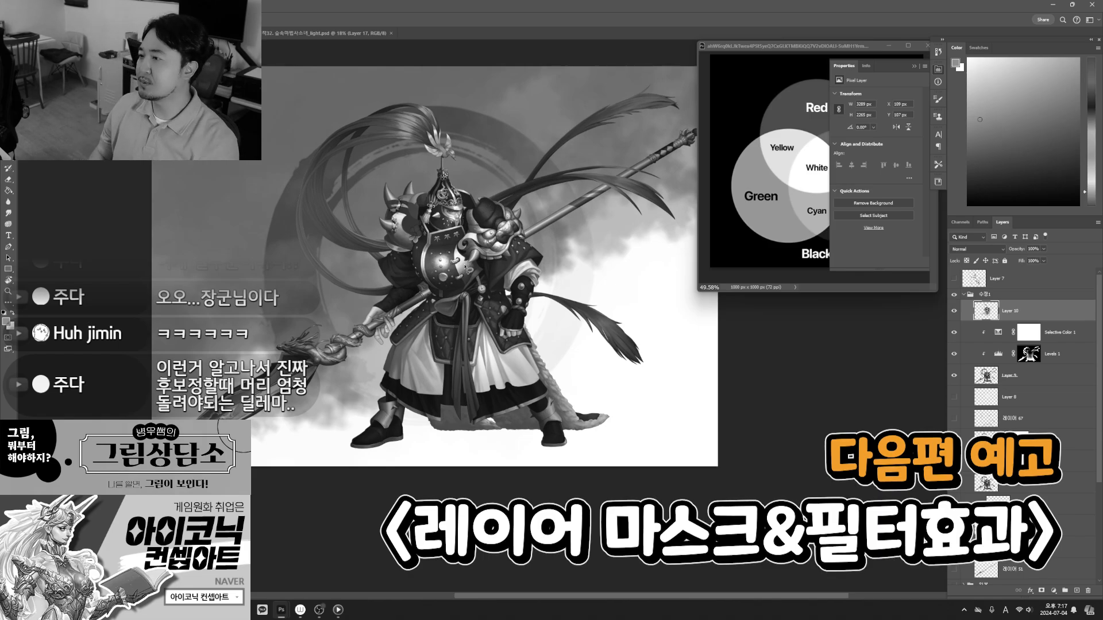